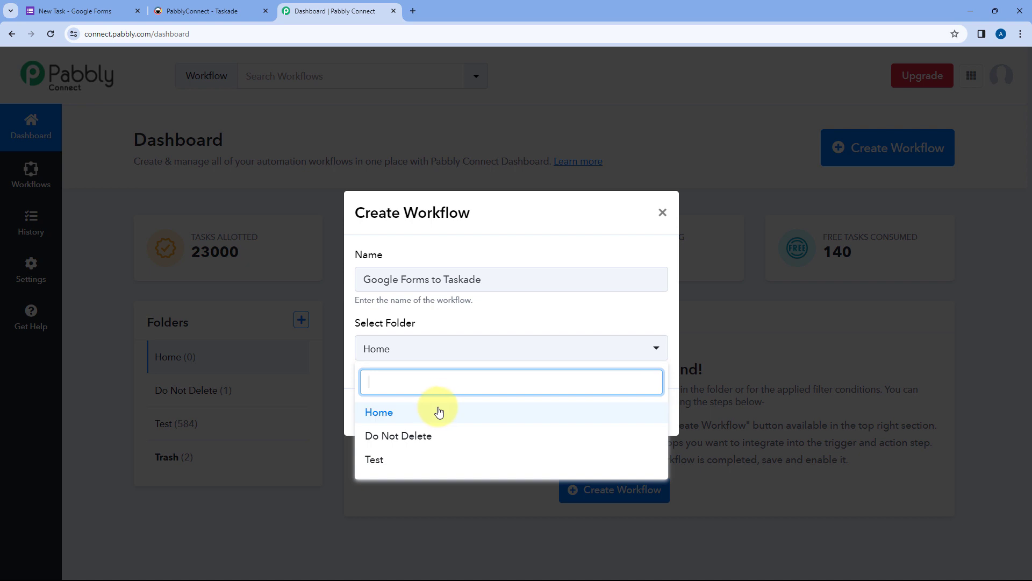
Step: Create the 'Google Forms to Taskade' workflow, keeping it in the Home folder
click(440, 411)
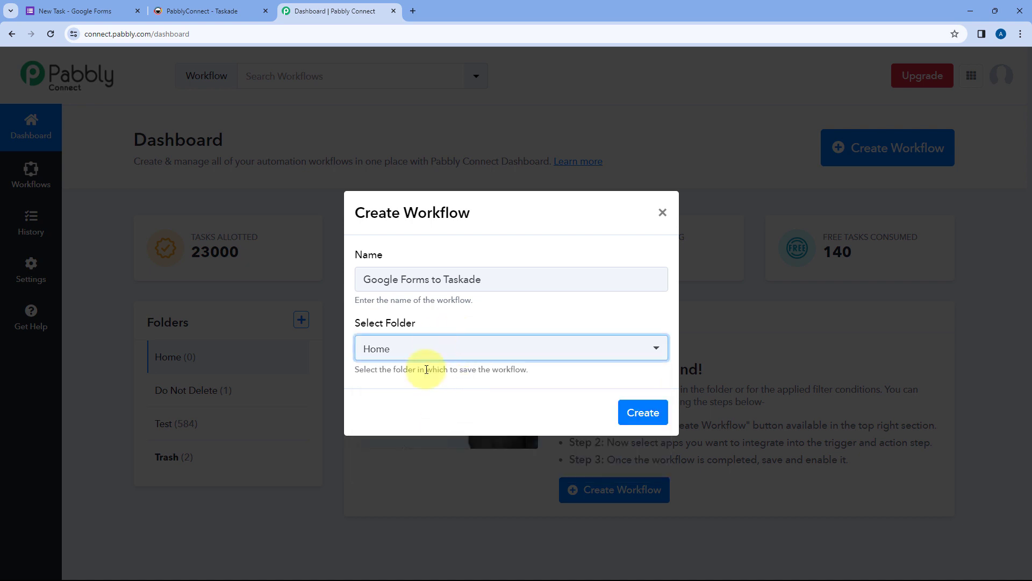
click(632, 414)
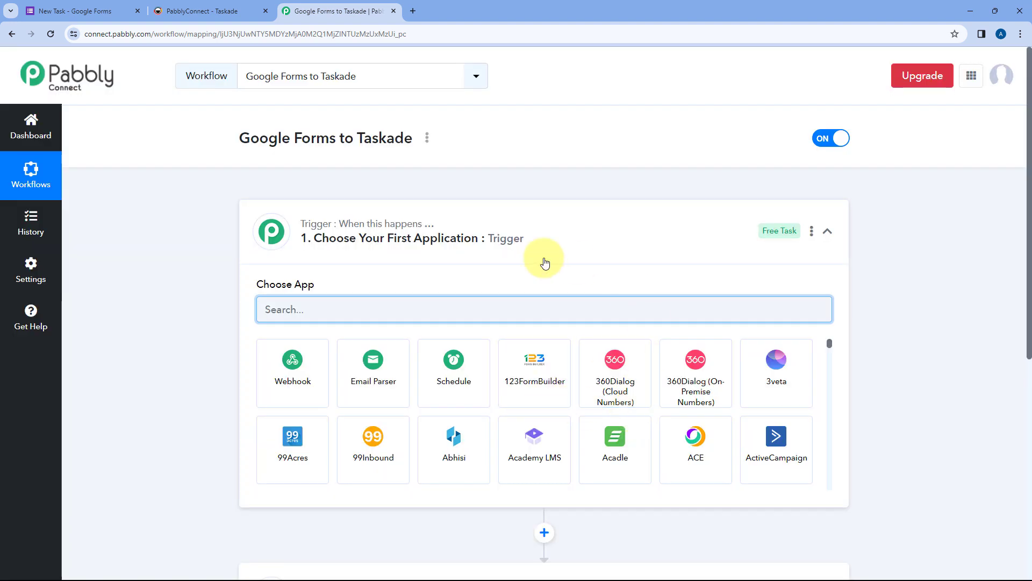
Step: Collapse and re-expand the trigger card, then bring up the New Task form in Google Forms
click(554, 244)
scroll(209, 226, down, 1)
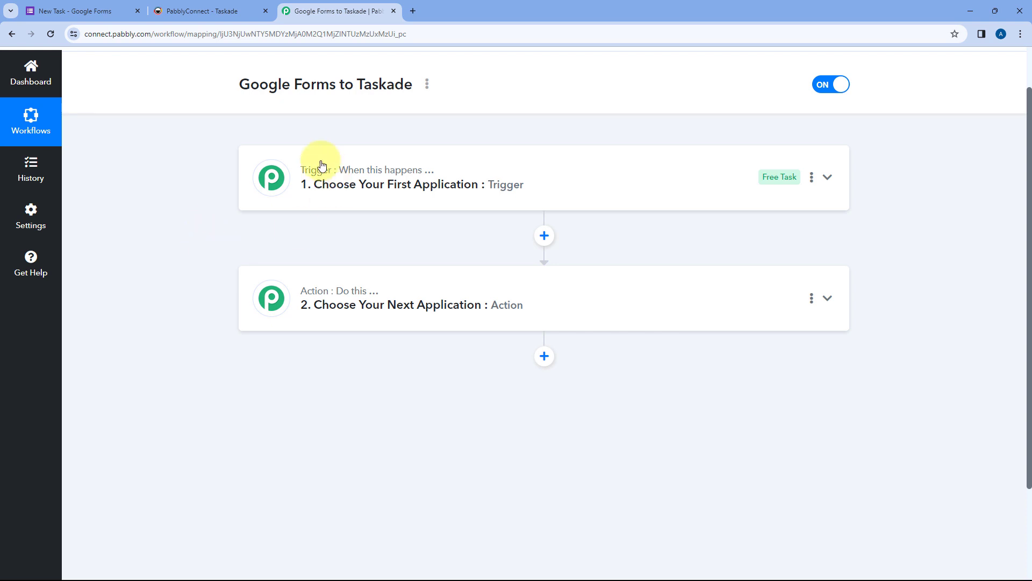
mouse_move(306, 298)
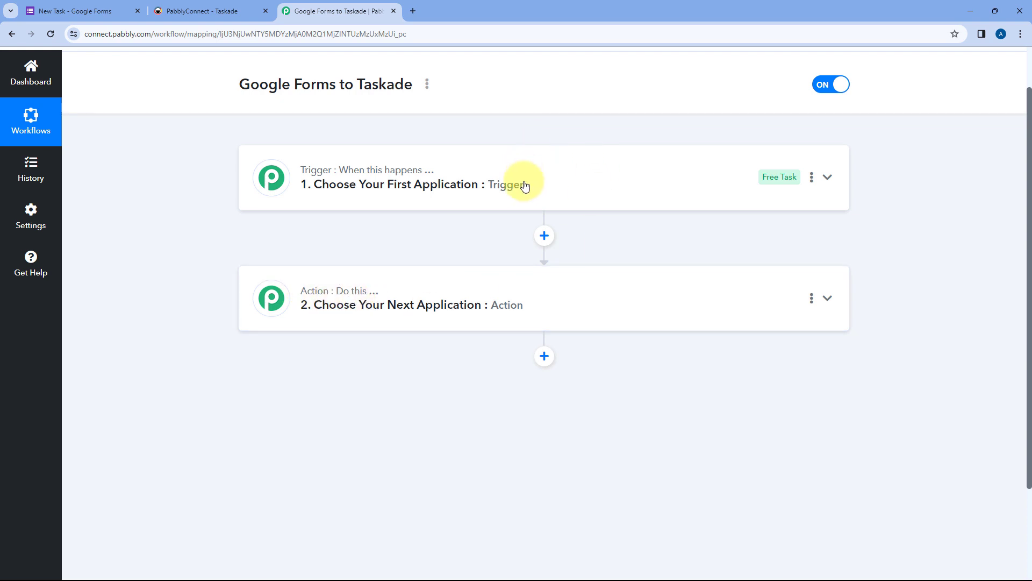
click(542, 186)
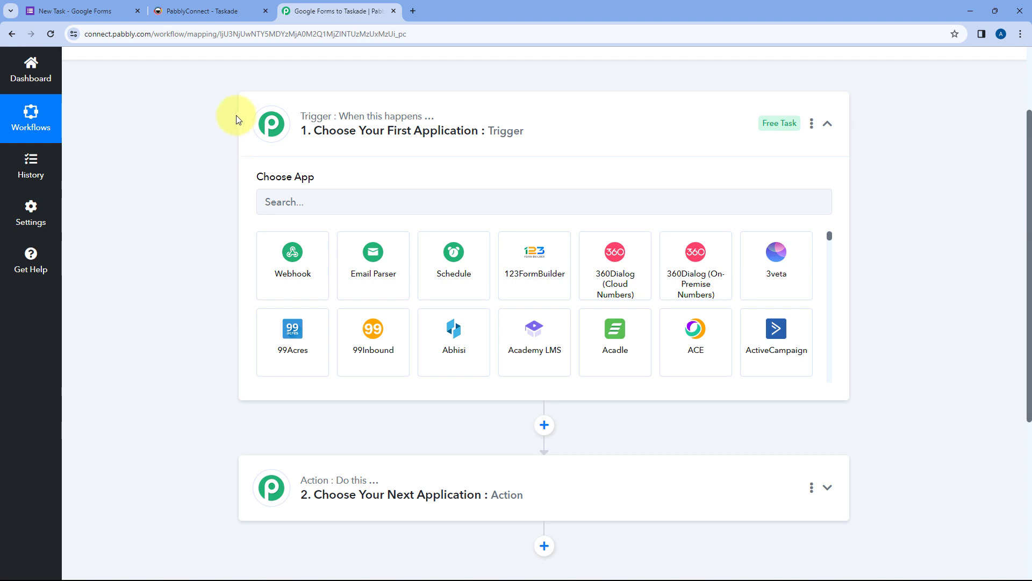
click(91, 11)
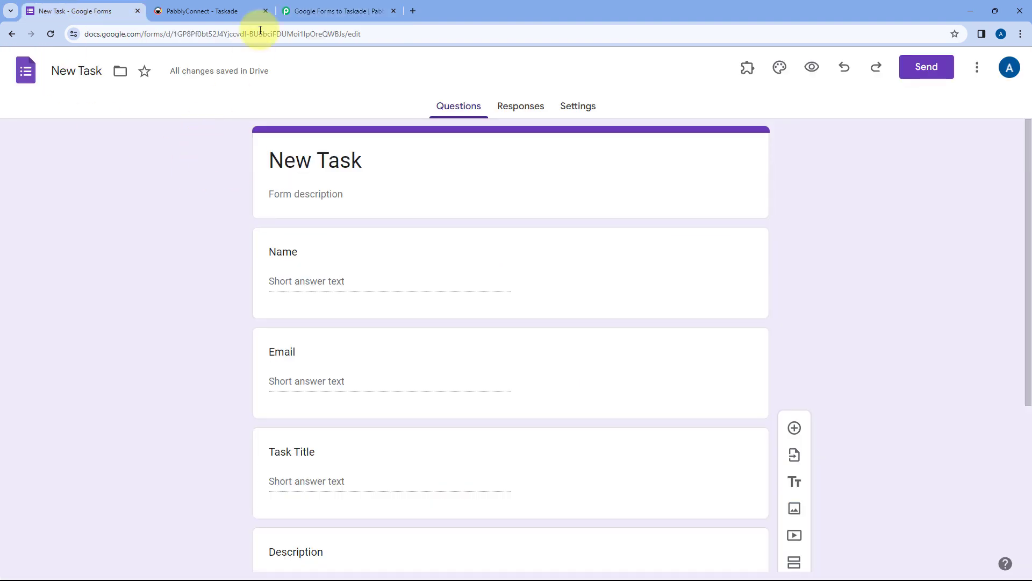
Step: Review the New Task form's questions, including Due Date (YYYY-MM-DD), then return to Pabbly Connect
click(323, 10)
click(35, 6)
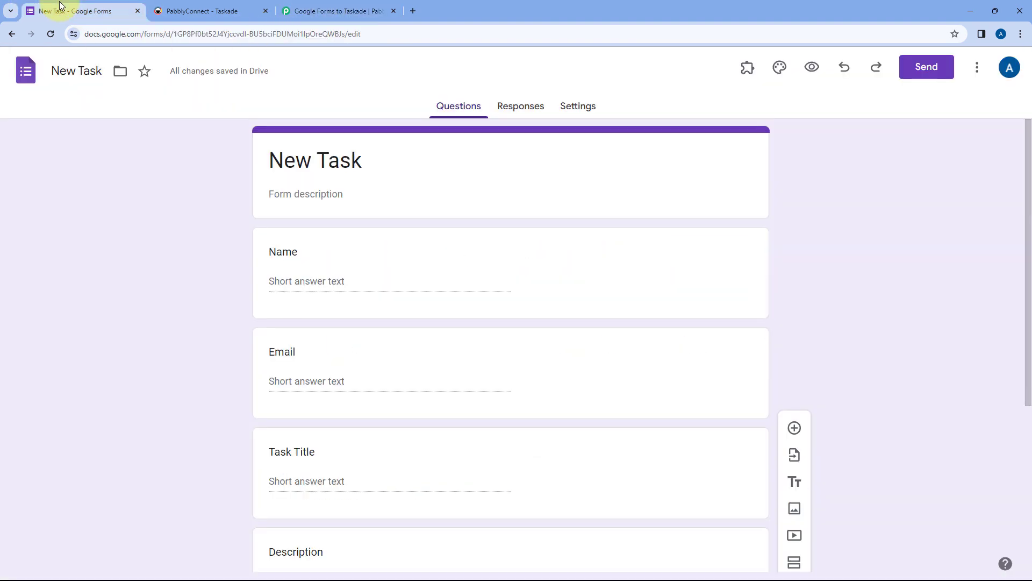
scroll(231, 195, down, 1)
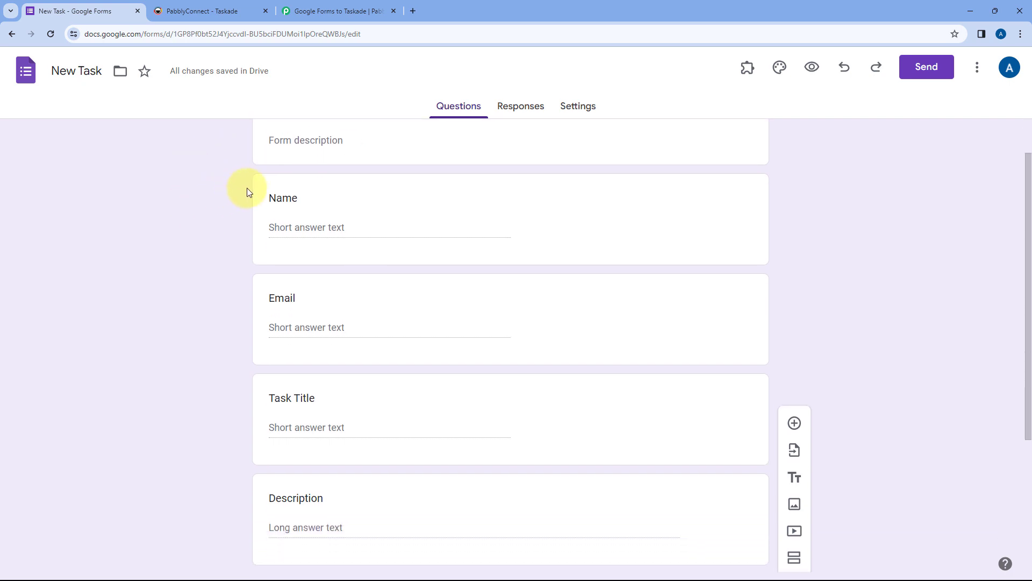
scroll(226, 215, down, 3)
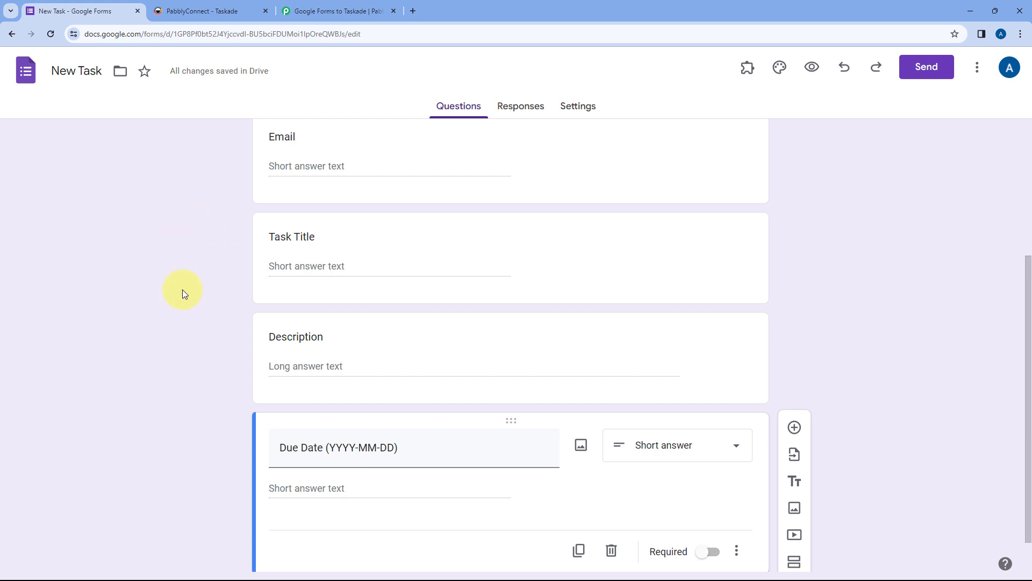
scroll(201, 268, up, 2)
click(328, 10)
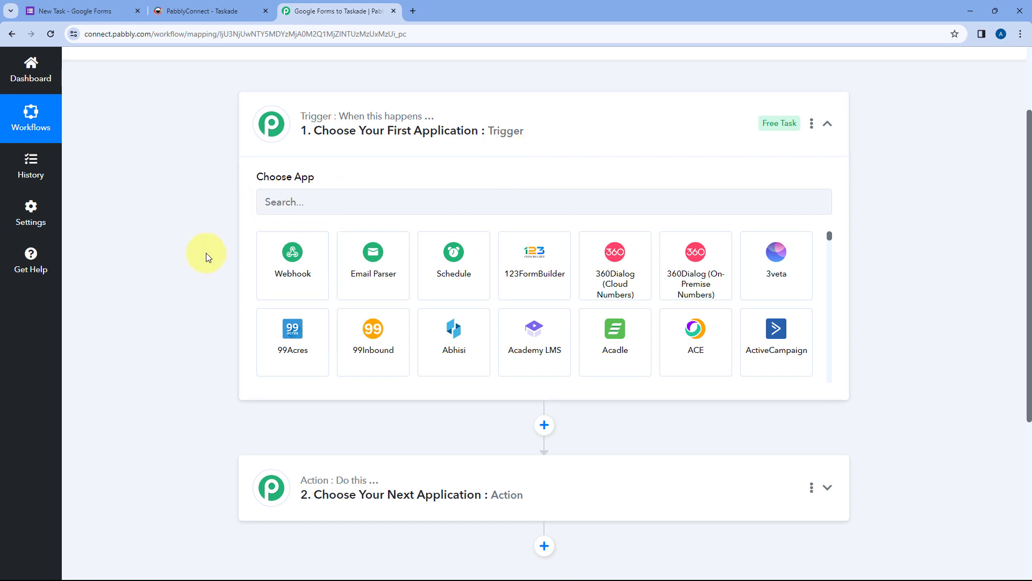
Step: Glance at the Taskade projects list and come back to the Pabbly workflow
scroll(227, 303, down, 2)
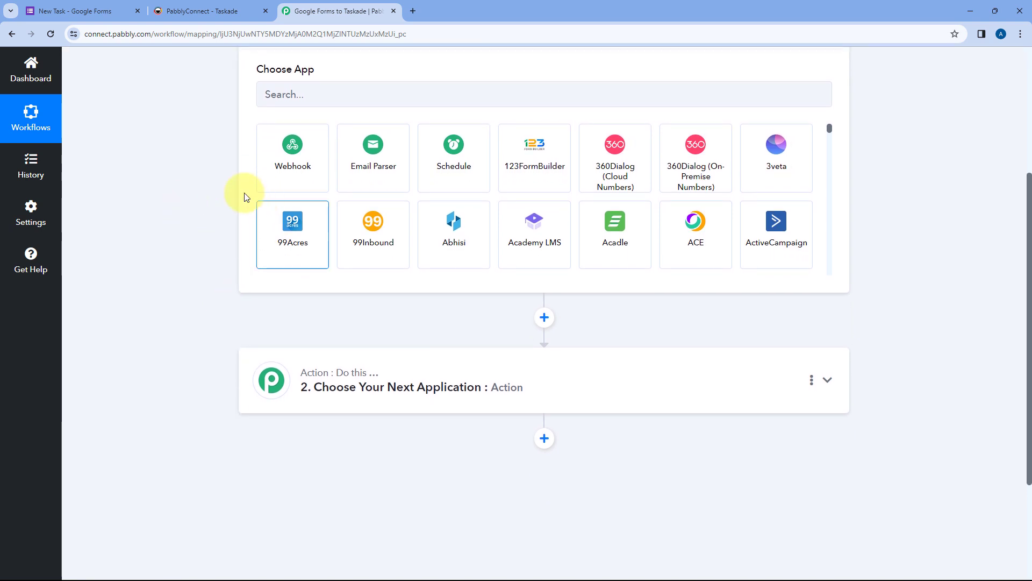
click(226, 11)
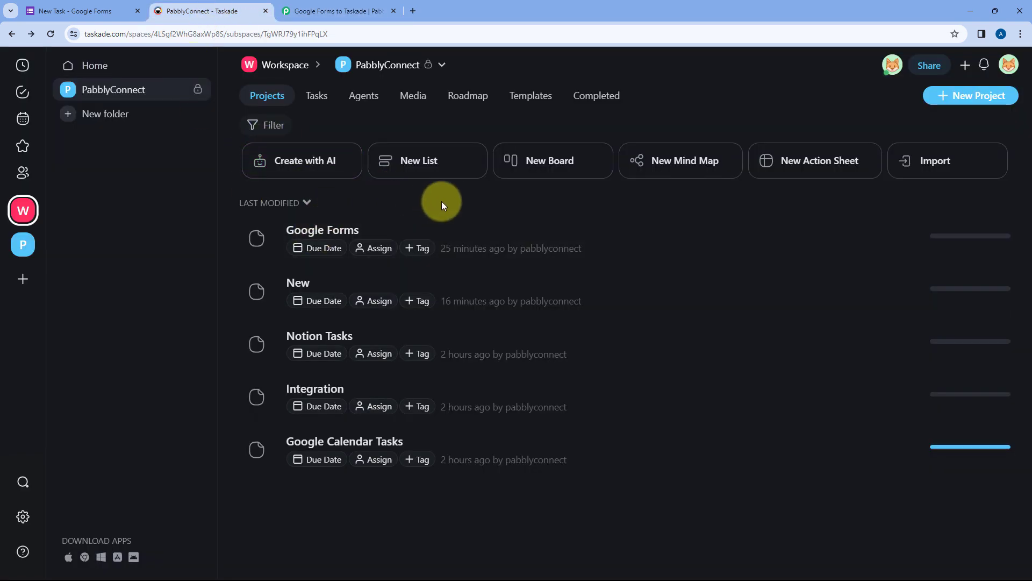
click(332, 11)
scroll(160, 186, up, 2)
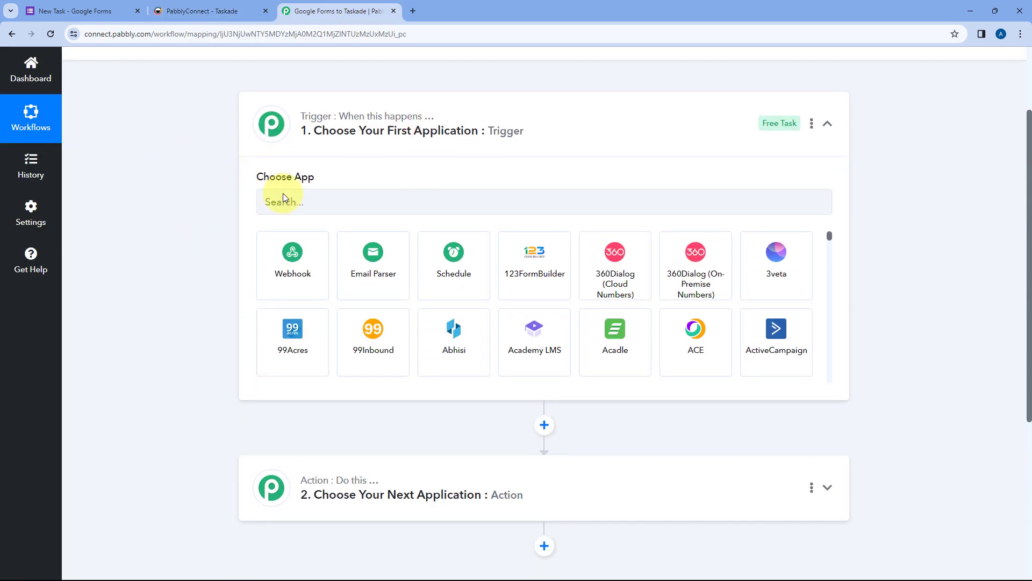
Step: Set the trigger app to Google Forms with the New Response Received event
click(327, 206)
text(Googl)
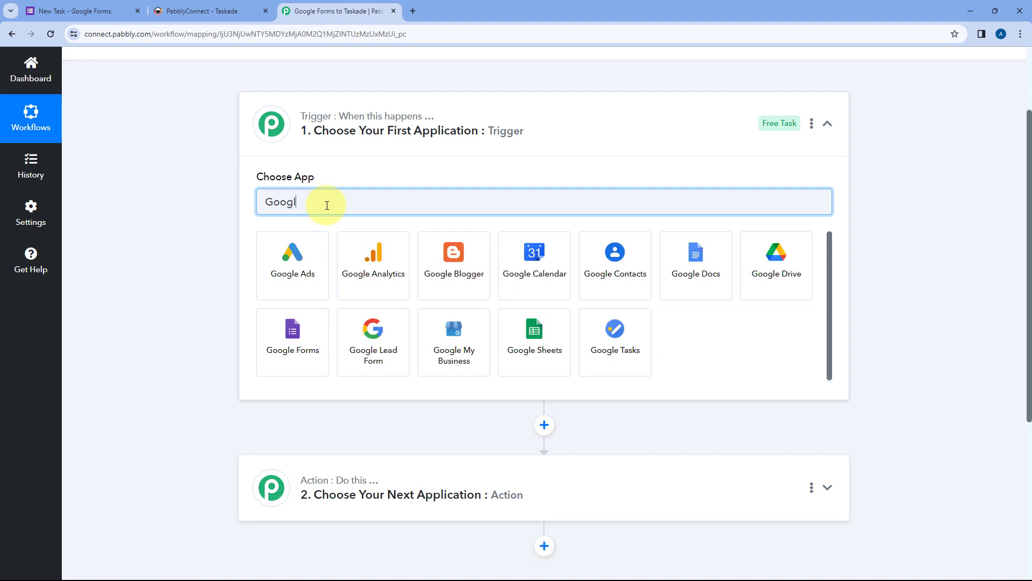
text(e Form)
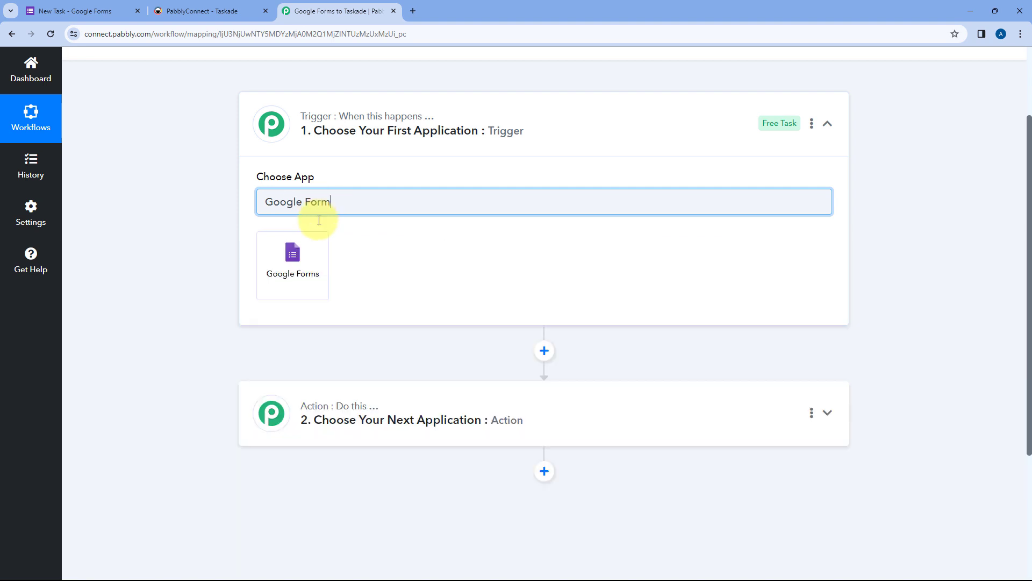
click(302, 247)
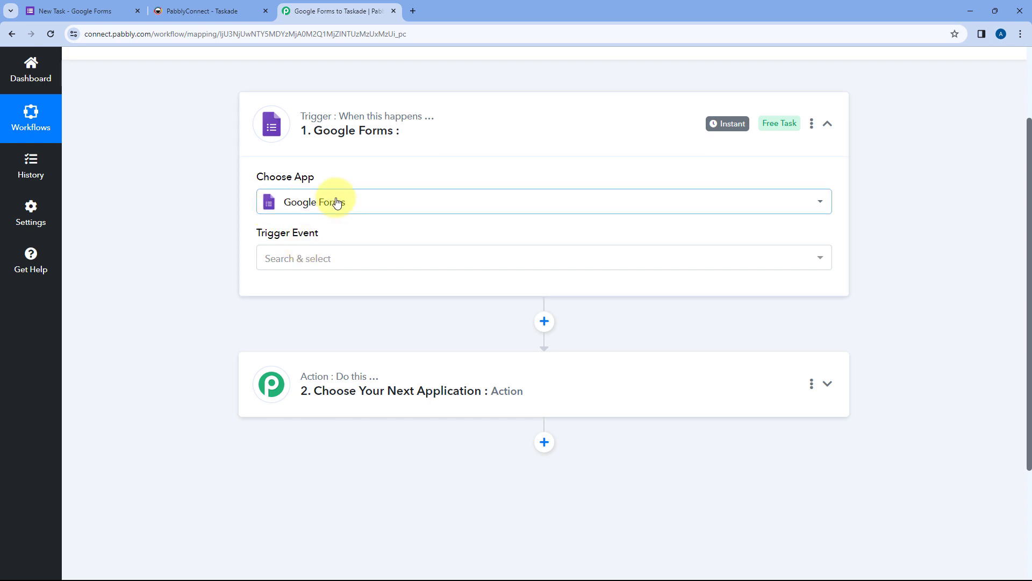
mouse_move(277, 242)
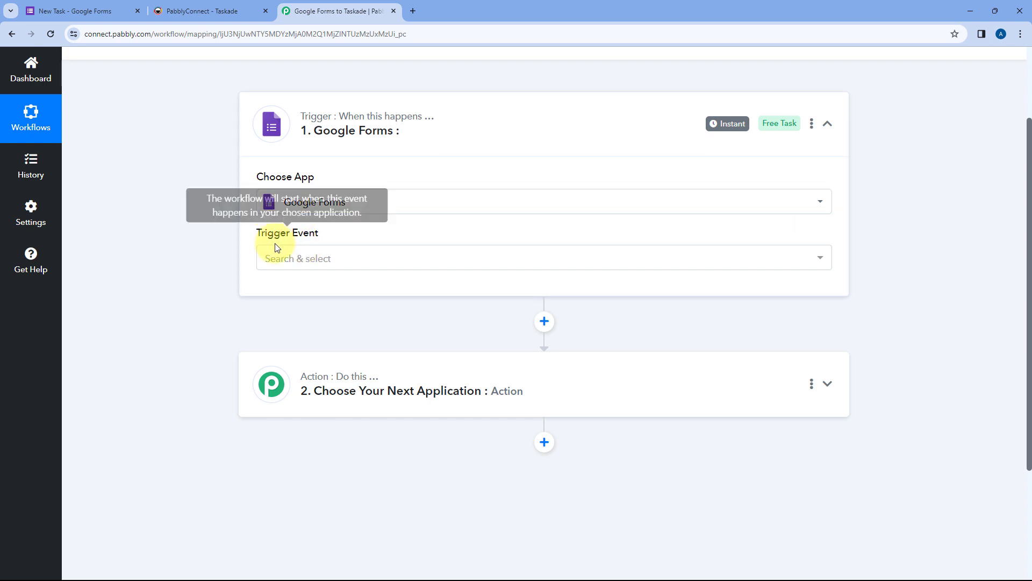
click(362, 258)
click(403, 322)
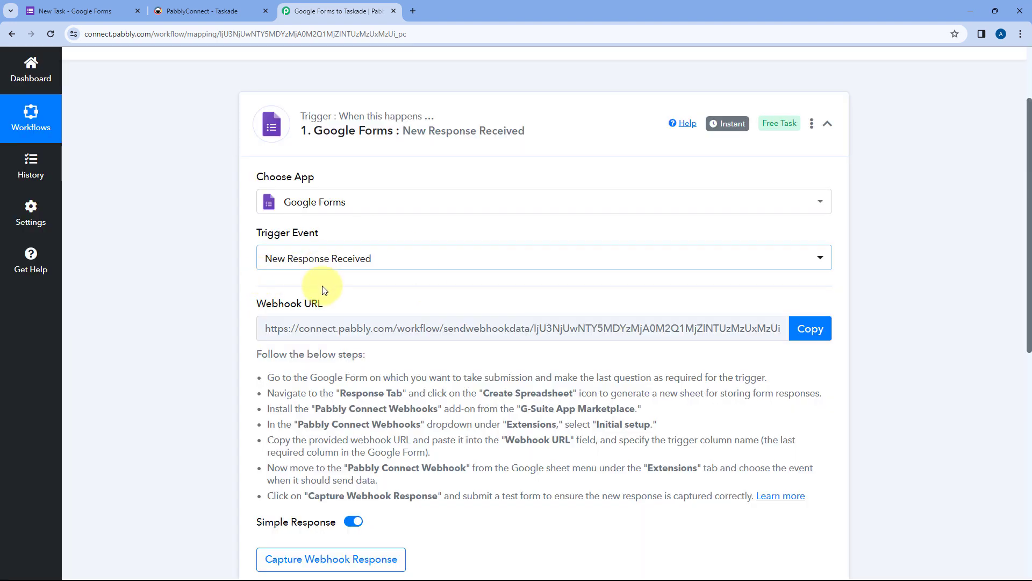
Step: Read the setup steps and copy the trigger's webhook URL, then return to the New Task form
scroll(408, 274, down, 1)
scroll(269, 261, down, 1)
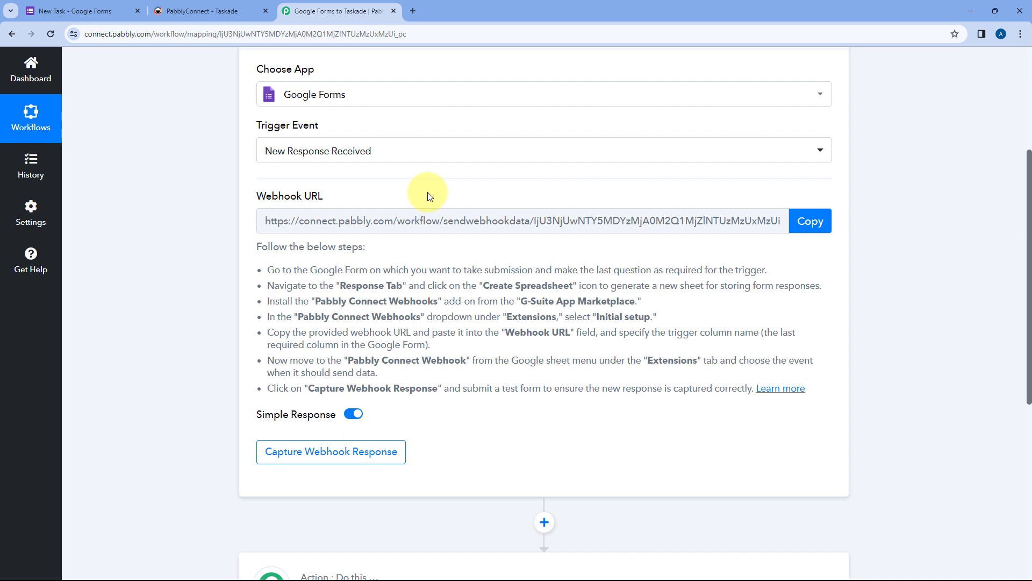
drag(267, 269, 809, 388)
click(658, 351)
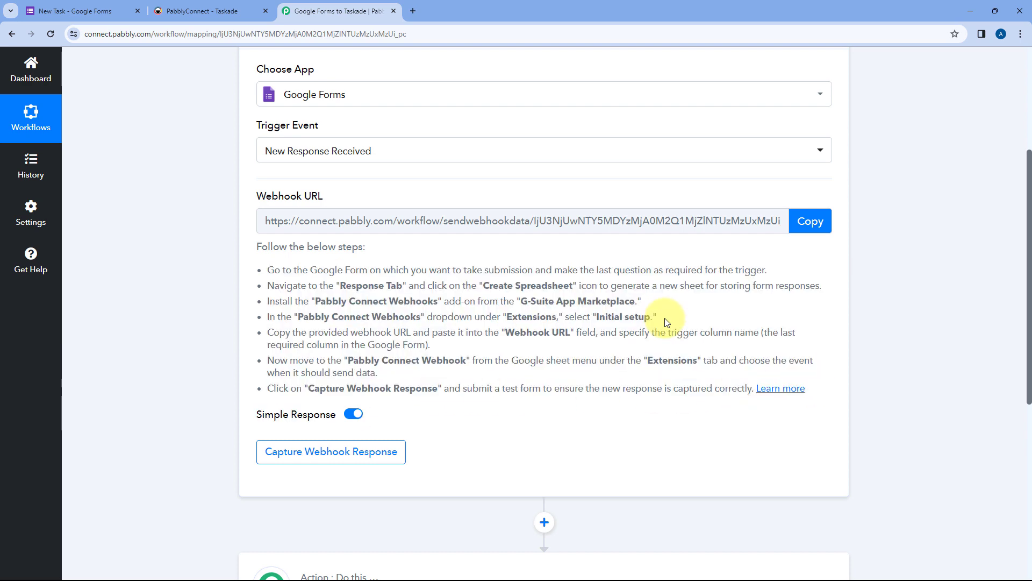
click(810, 221)
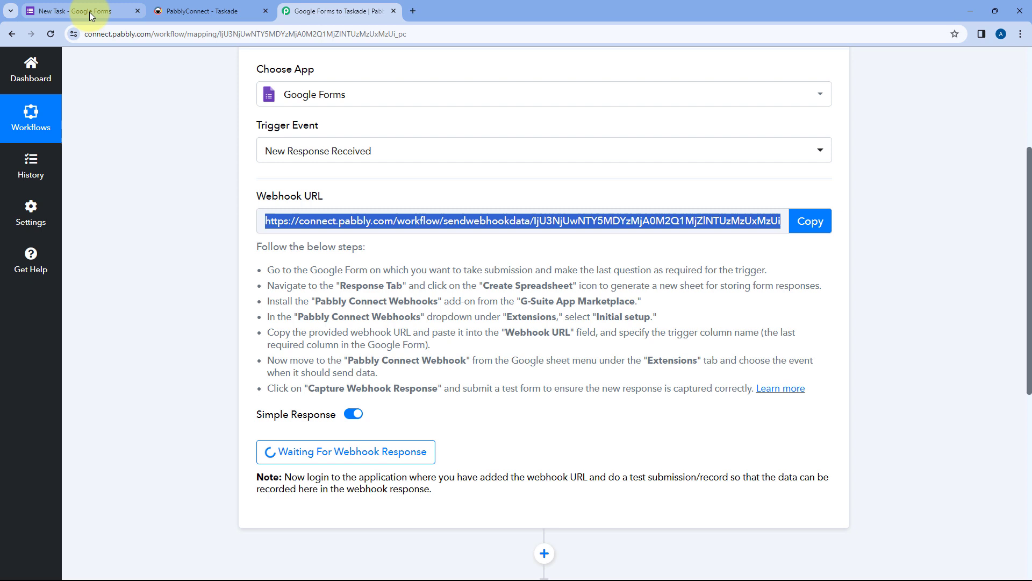
click(90, 14)
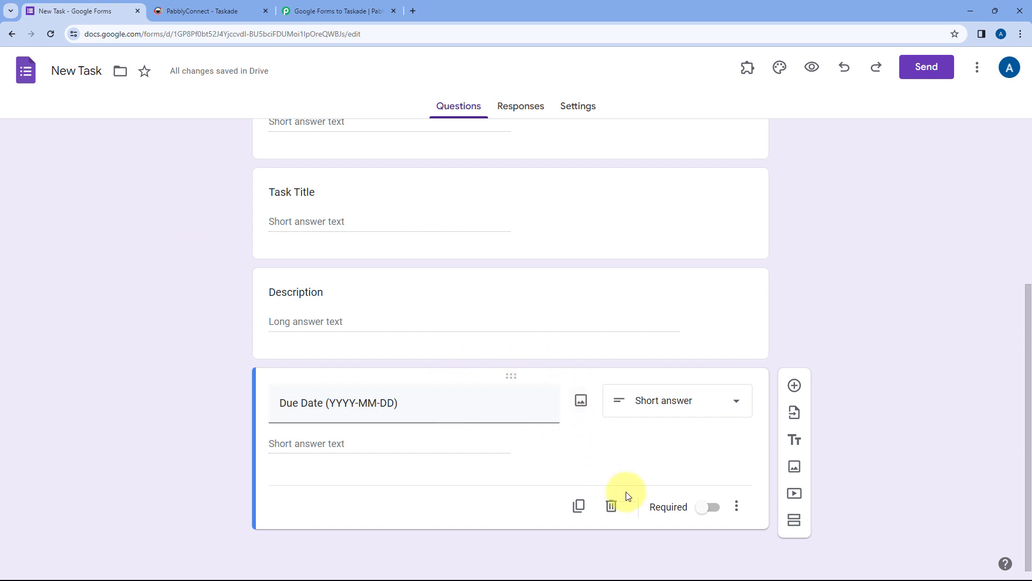
Step: Make the Due Date (YYYY-MM-DD) question required, then go back to Pabbly Connect
click(704, 511)
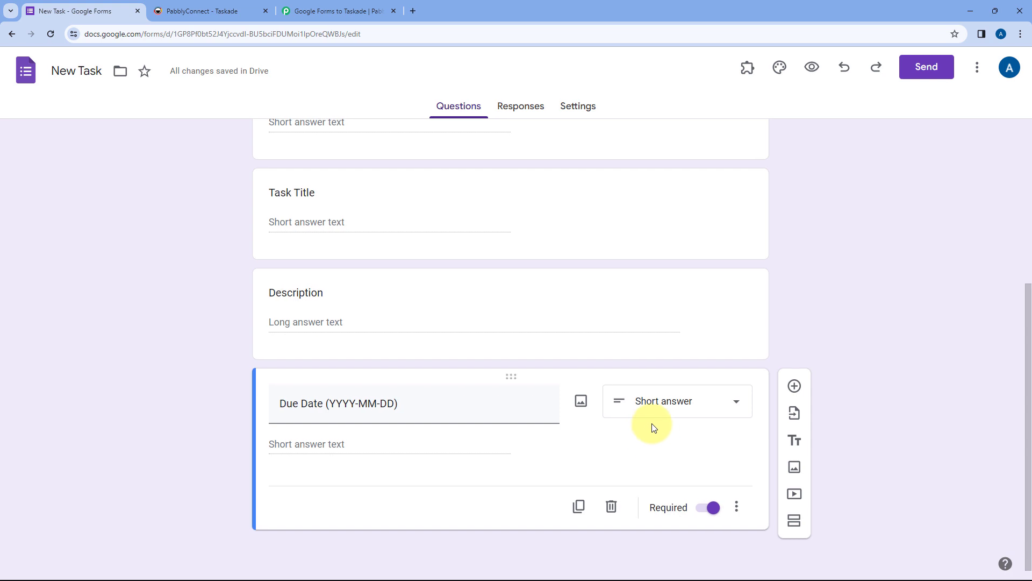
scroll(635, 403, up, 5)
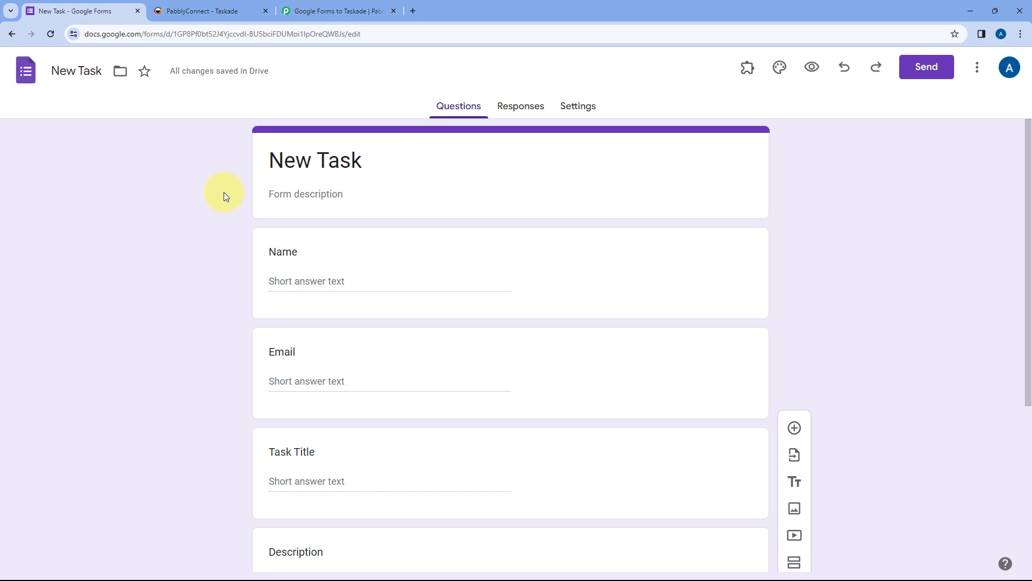
click(343, 10)
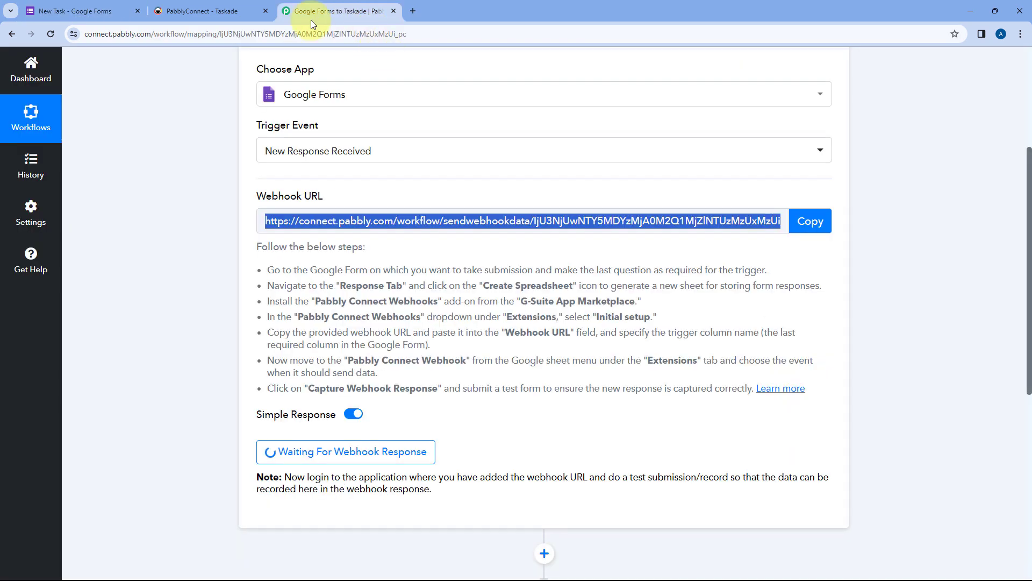
Step: Link the form's responses to a new 'New Task (Responses)' spreadsheet
click(102, 10)
click(506, 106)
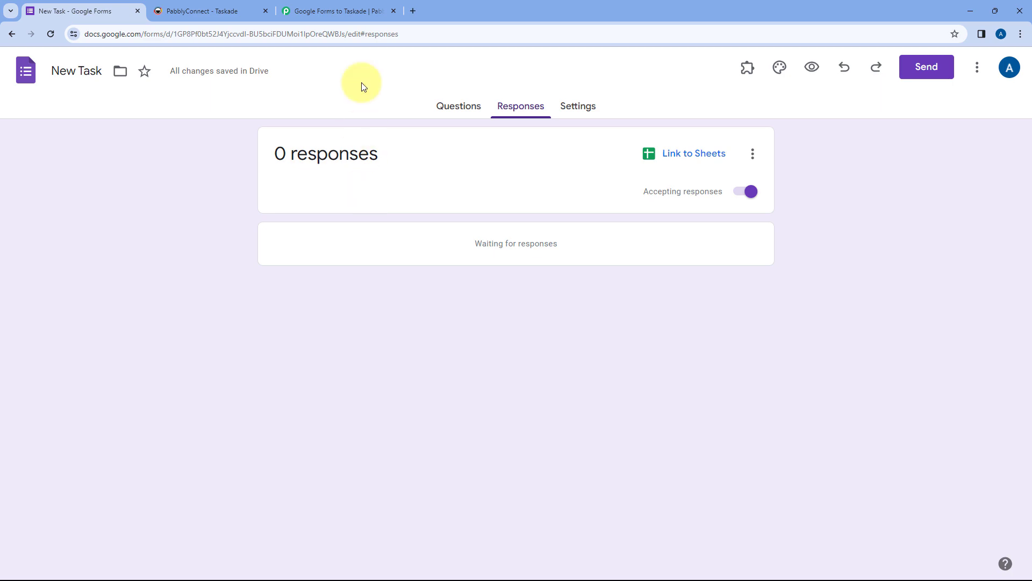
click(361, 10)
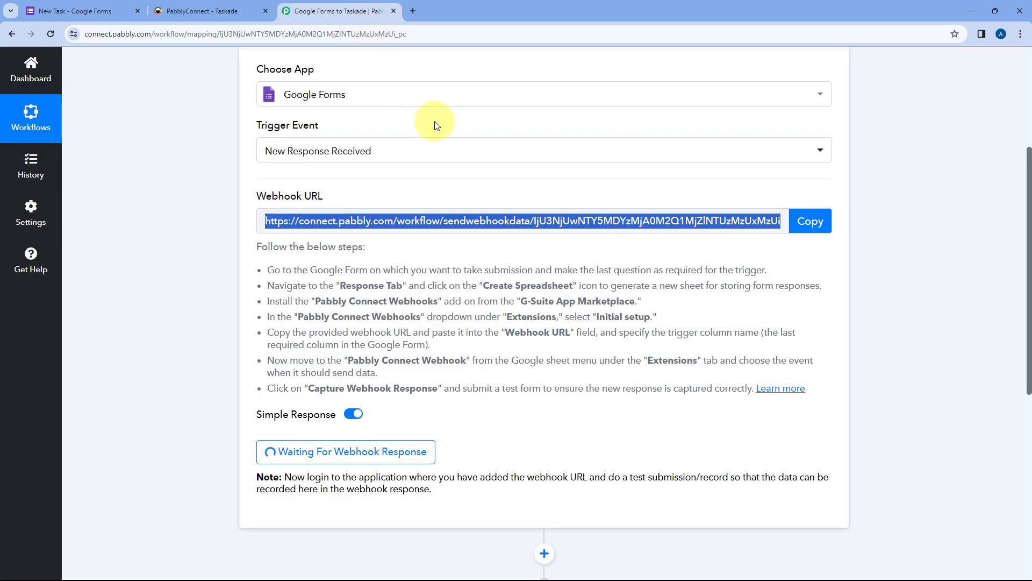
click(103, 10)
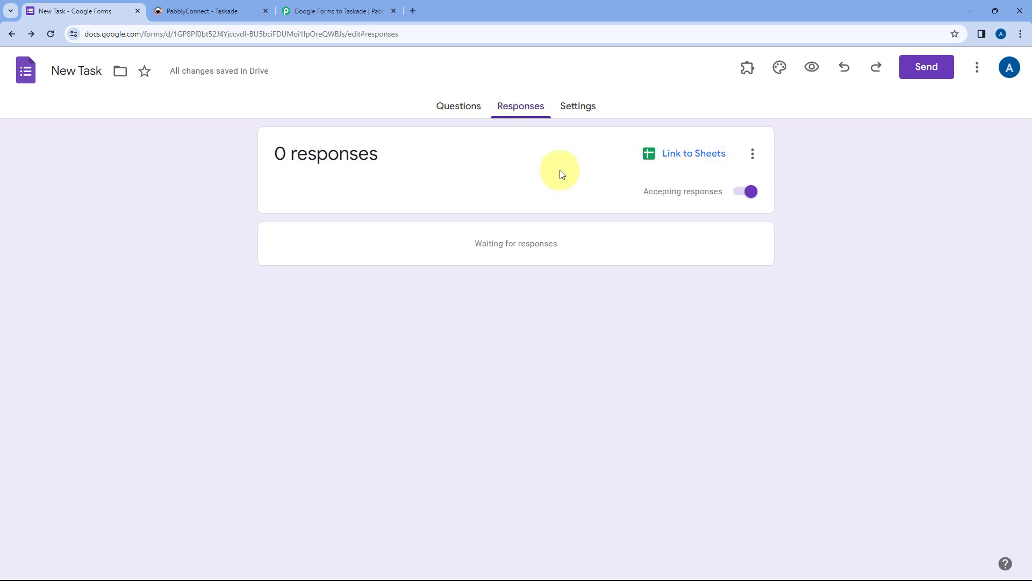
click(688, 155)
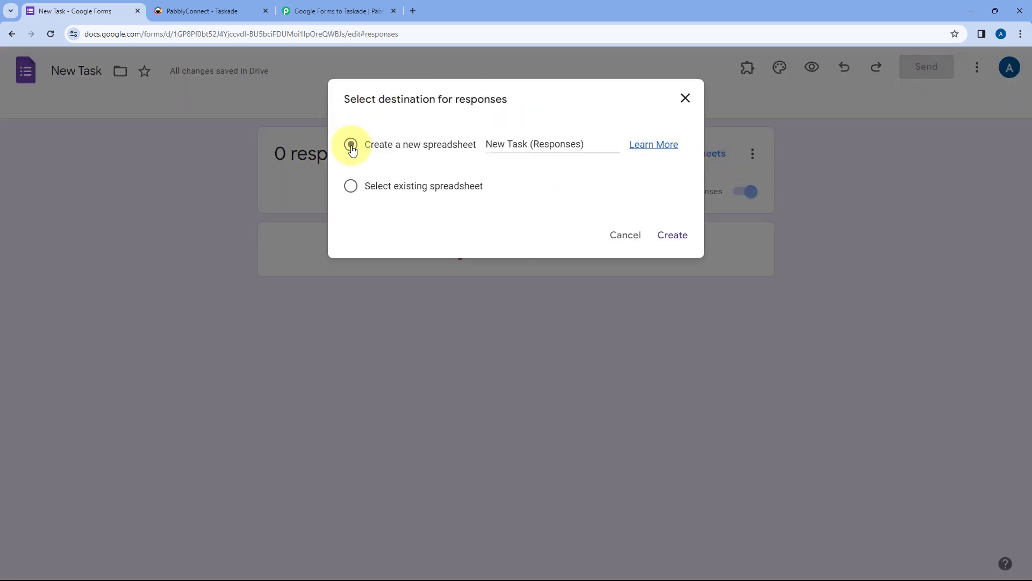
click(671, 237)
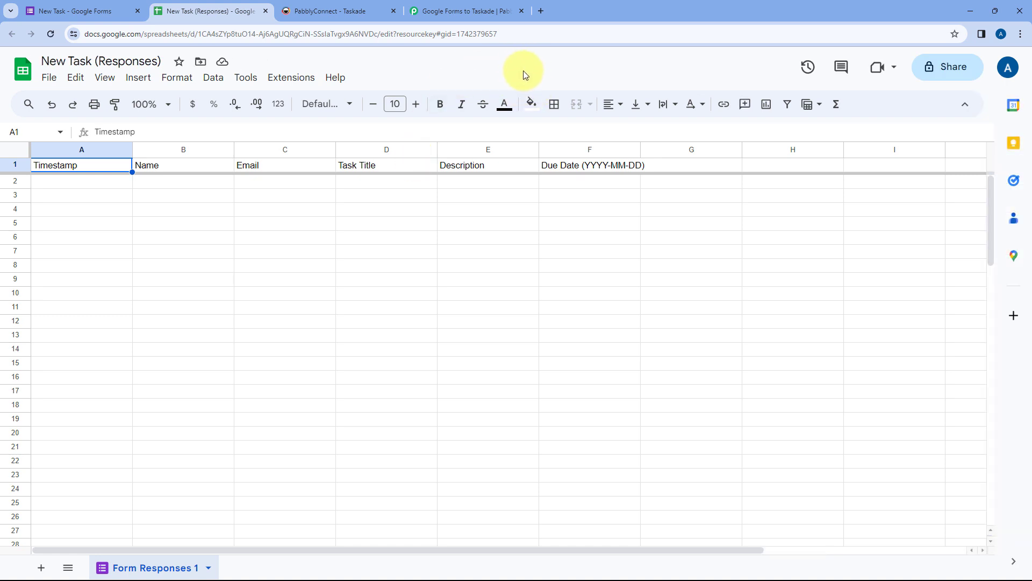
Step: Zoom in on the response sheet and widen column F to fit the Due Date (YYYY-MM-DD) header
key(ctrl+plus)
key(ctrl+plus)
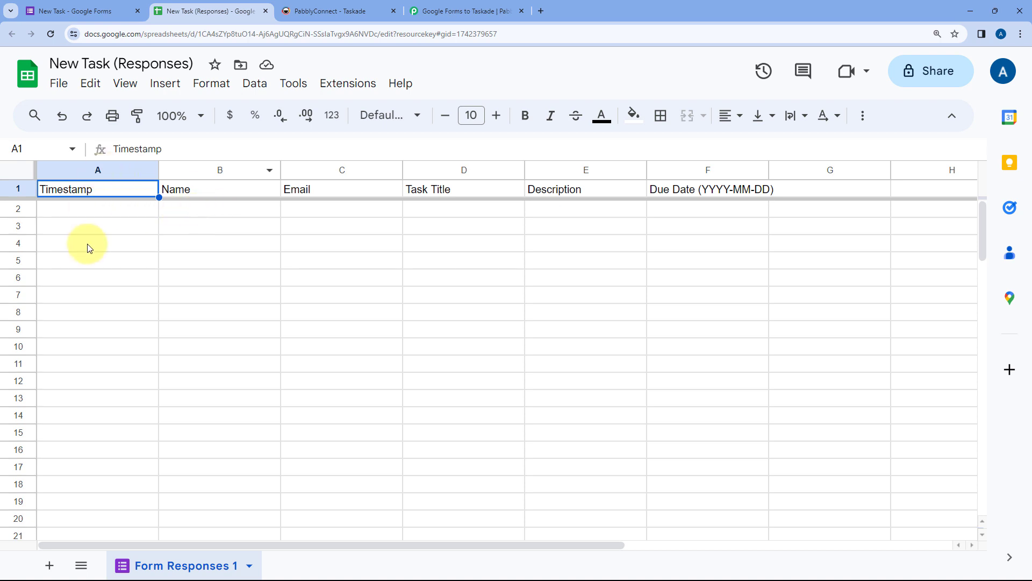
click(70, 11)
click(451, 116)
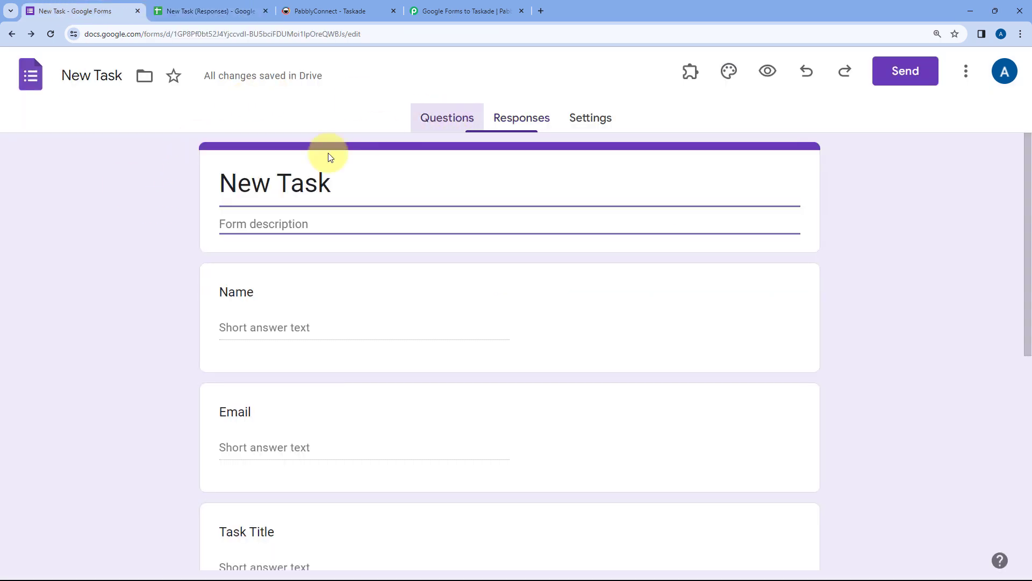
scroll(162, 223, down, 3)
click(210, 10)
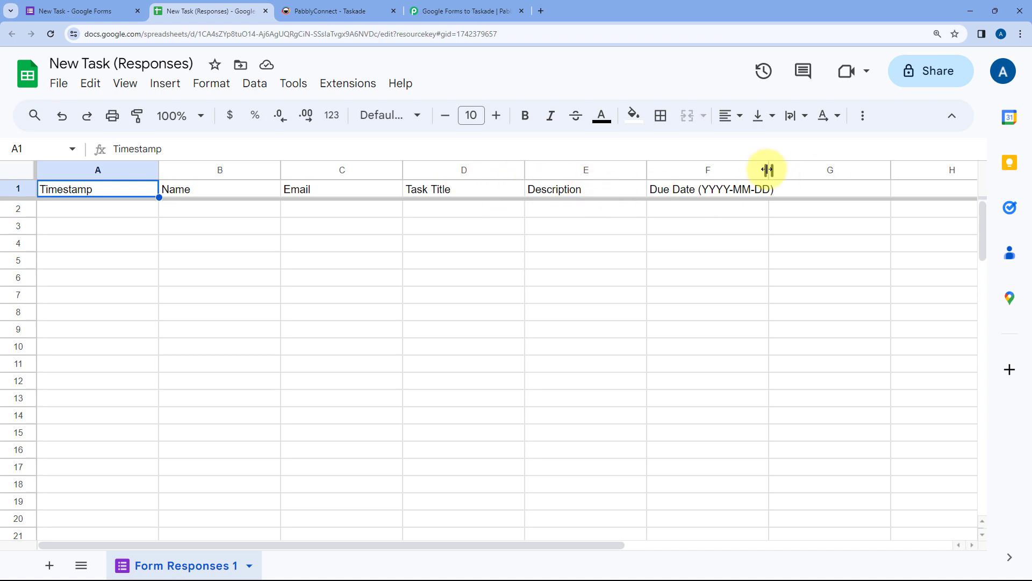
drag(767, 170, 792, 170)
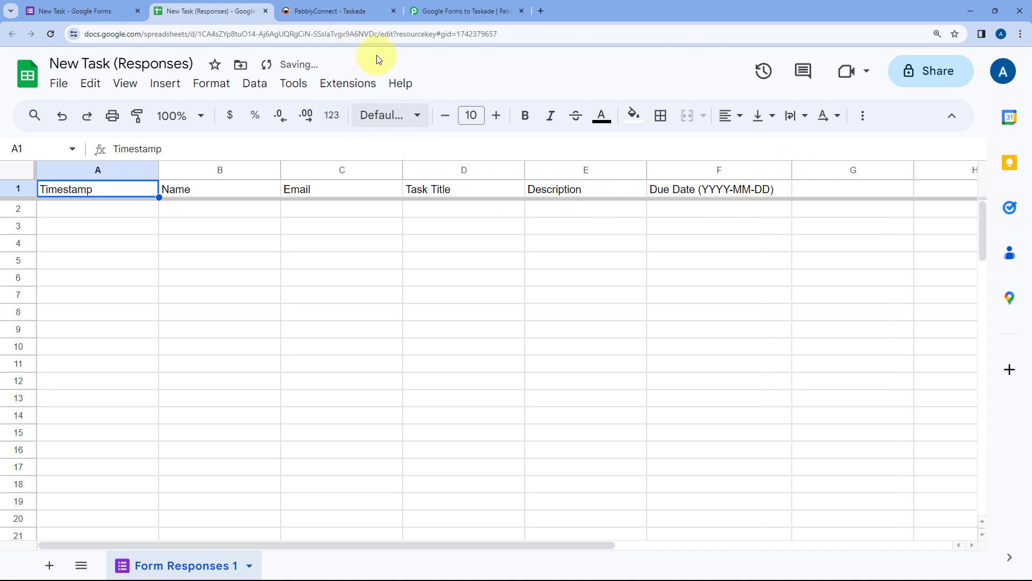
Step: Revisit the Pabbly webhook page, then bring up the sheet's Extensions > Add-ons options
click(462, 11)
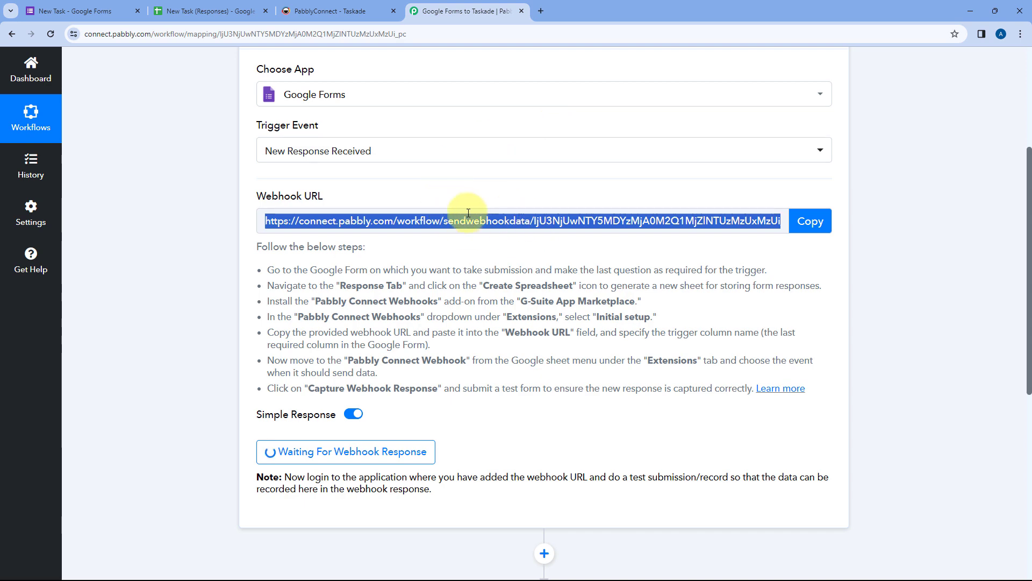
click(210, 11)
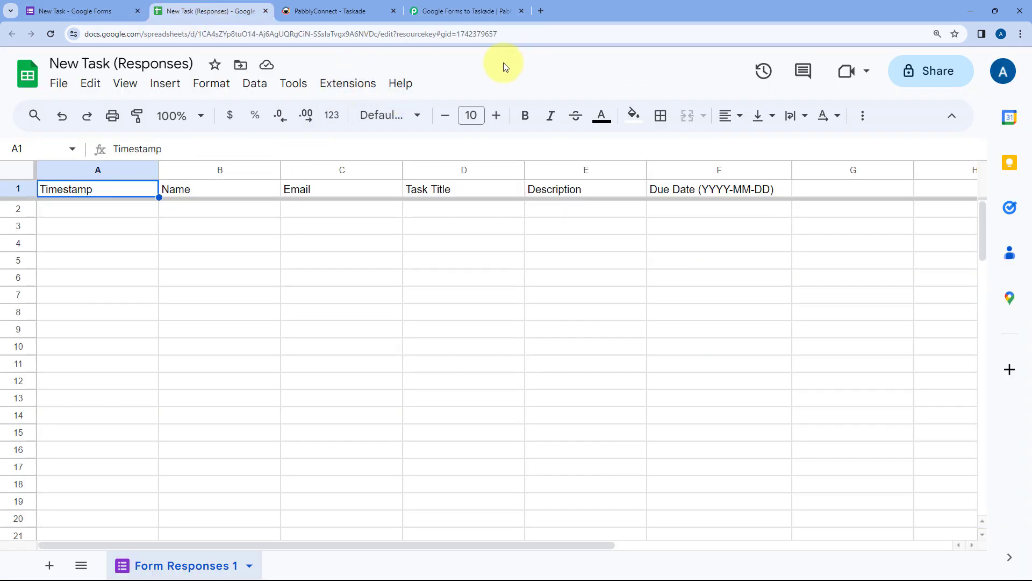
click(346, 83)
mouse_move(396, 111)
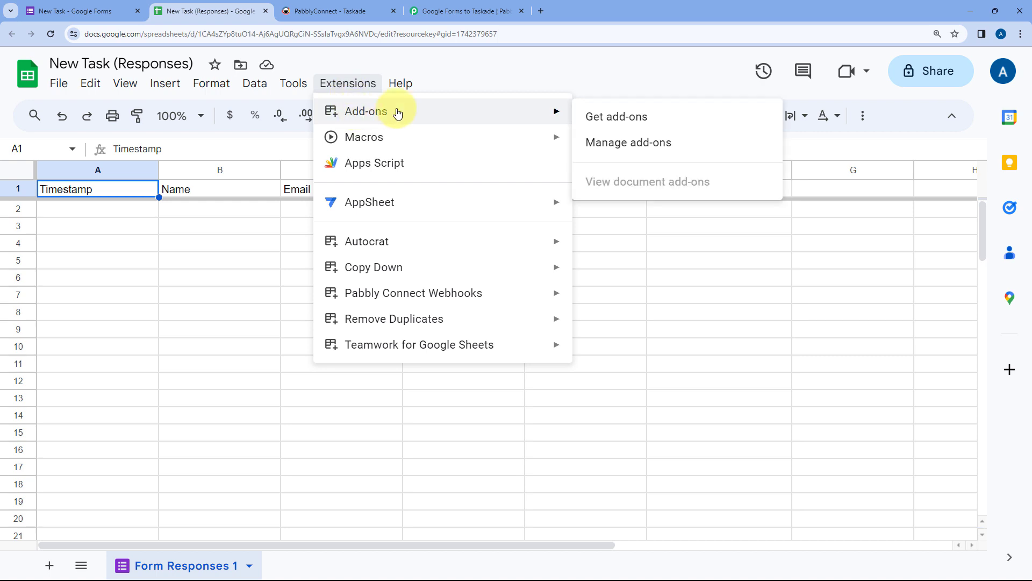
click(667, 116)
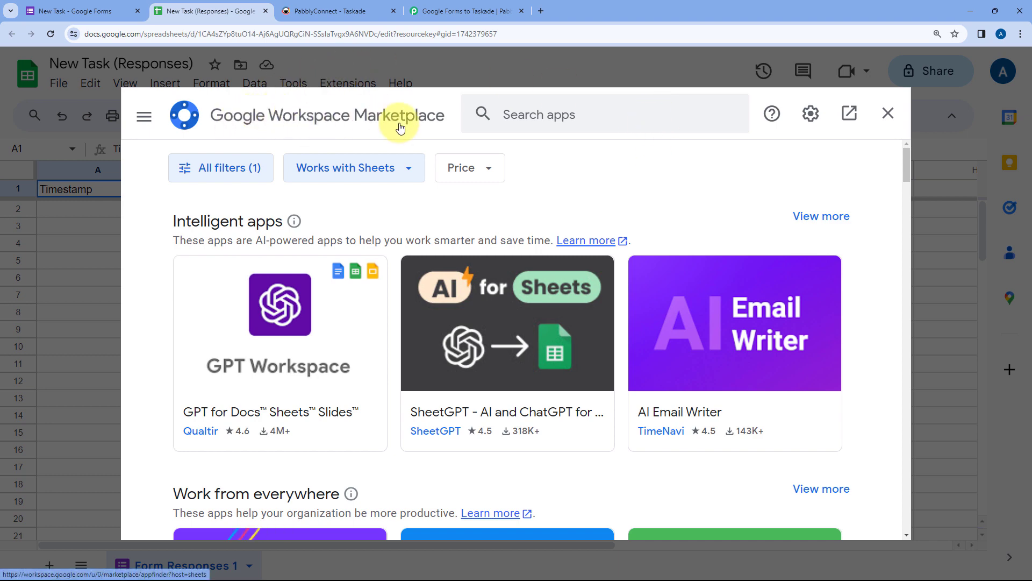
click(549, 115)
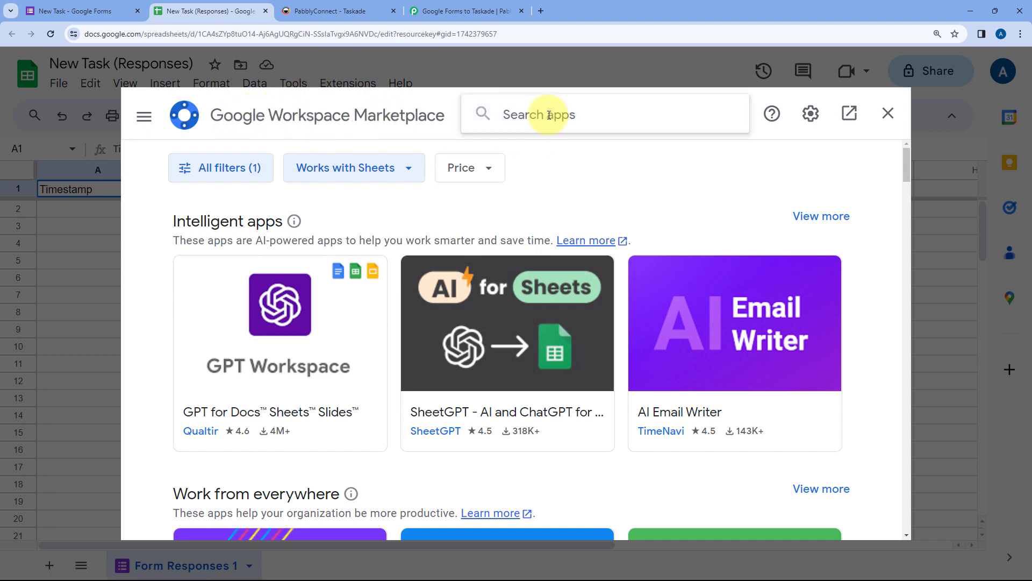
text(Pabbly)
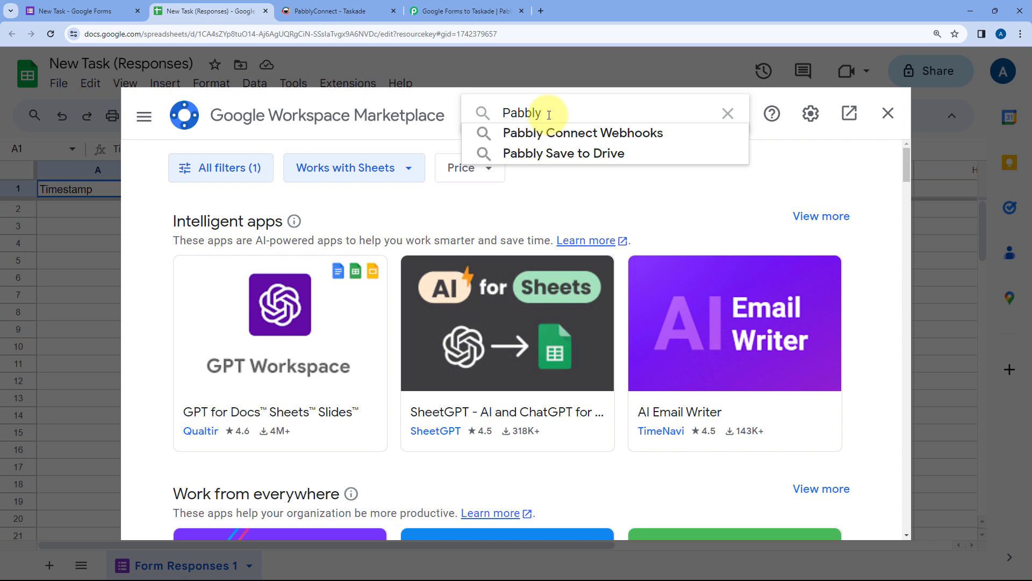
key(Down)
key(Return)
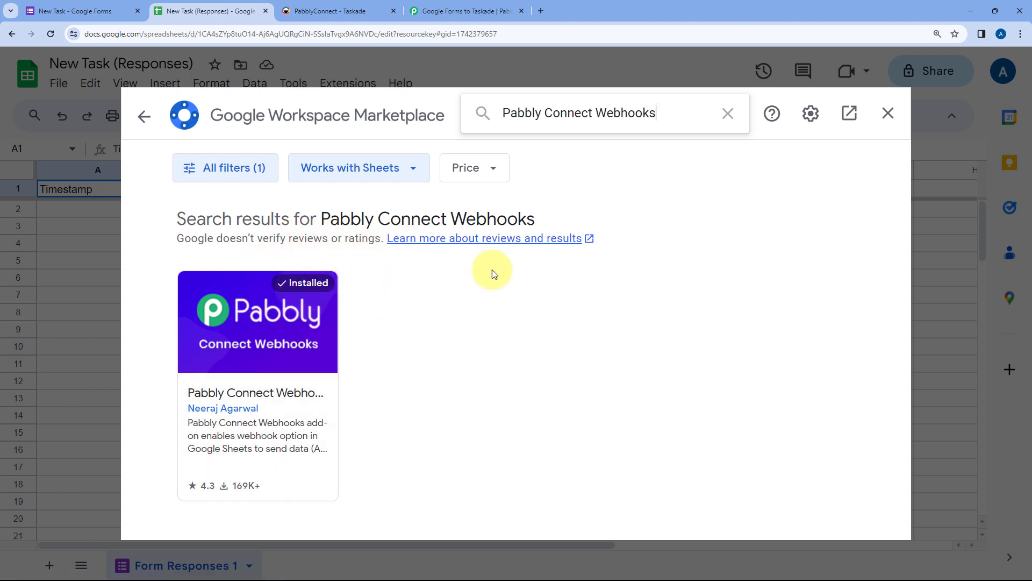
click(888, 114)
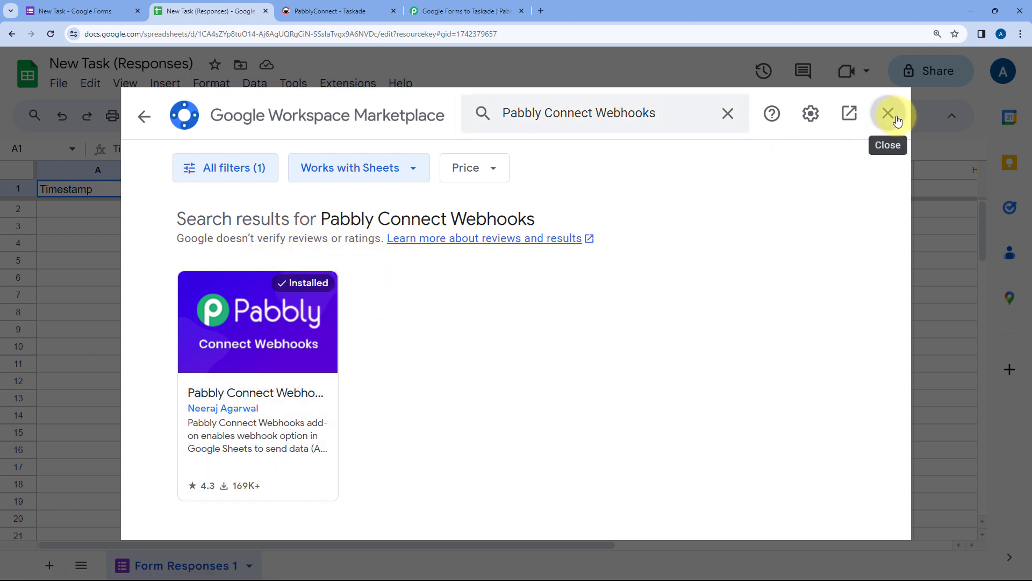
click(50, 34)
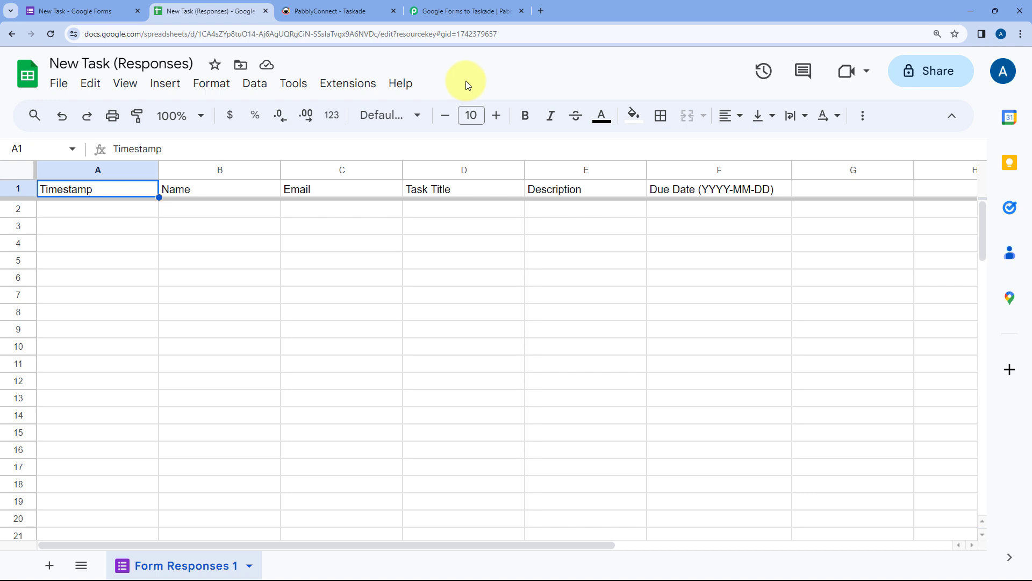
Step: Open Extensions > Pabbly Connect Webhooks > Initial Setup for Form Responses 1
click(348, 84)
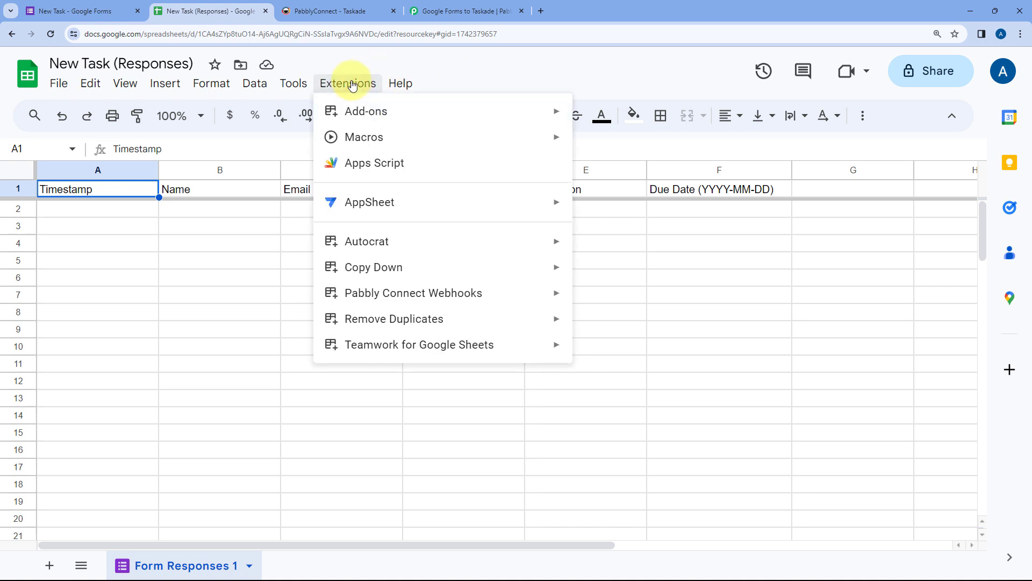
mouse_move(396, 293)
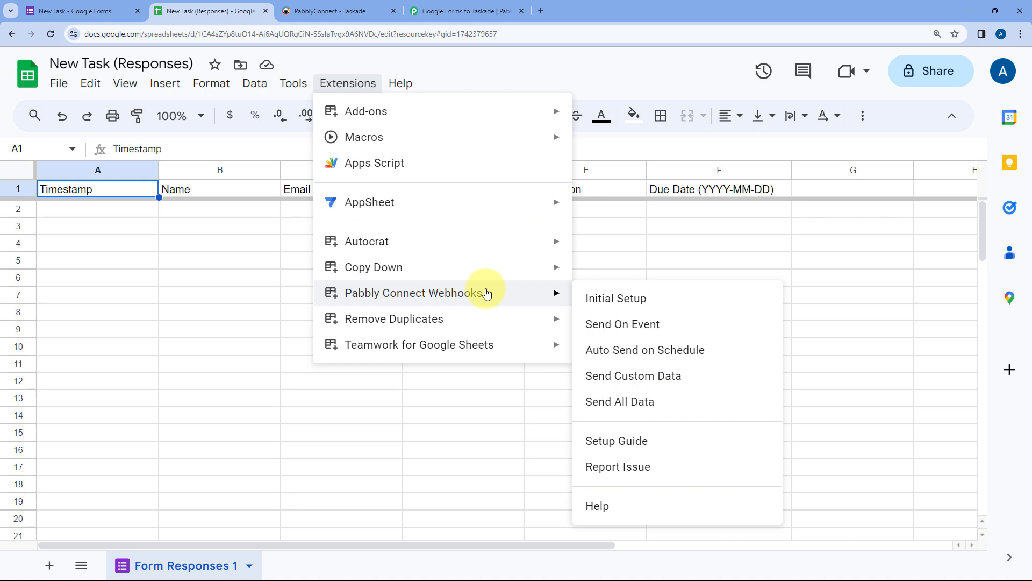
click(665, 297)
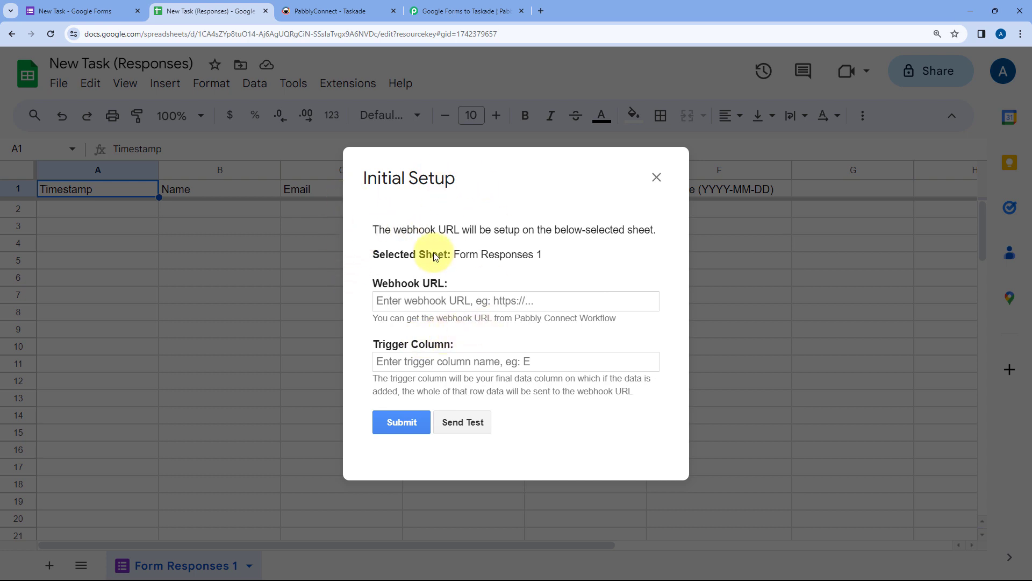
Step: Reposition the Initial Setup form on the sheet, then switch to the Pabbly webhook page
drag(502, 180, 567, 185)
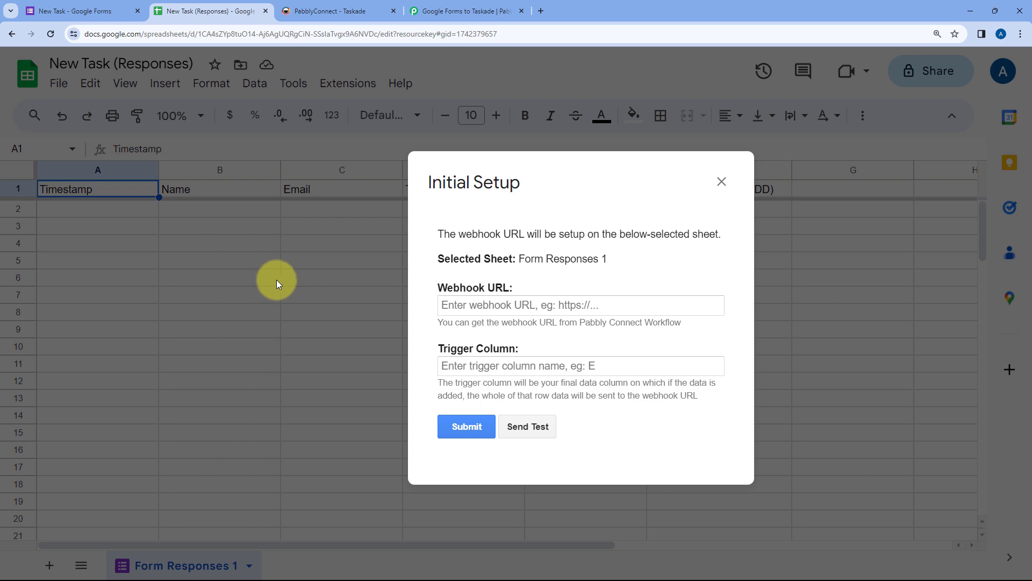
drag(523, 182, 428, 180)
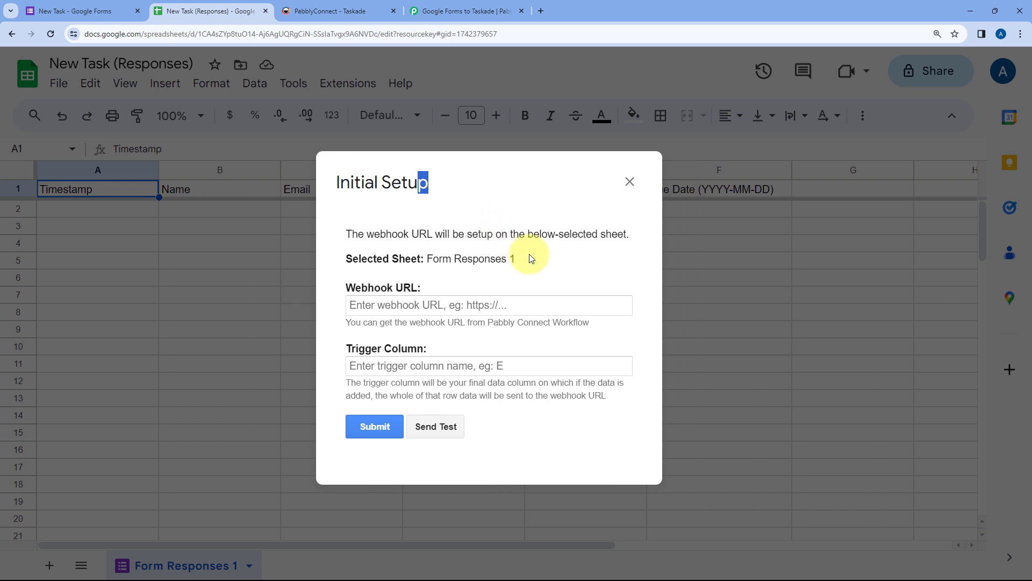
click(289, 214)
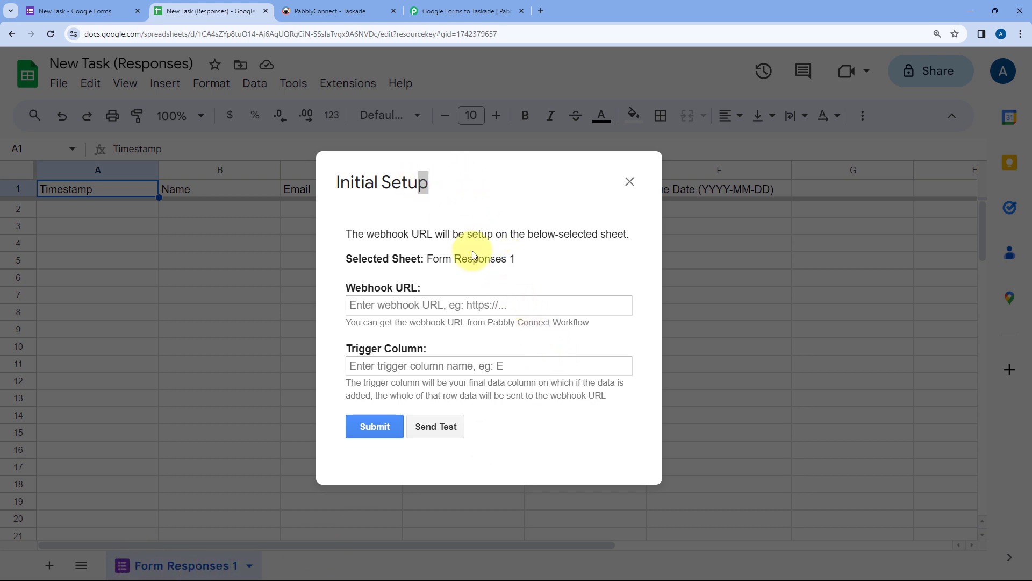
drag(526, 258, 534, 260)
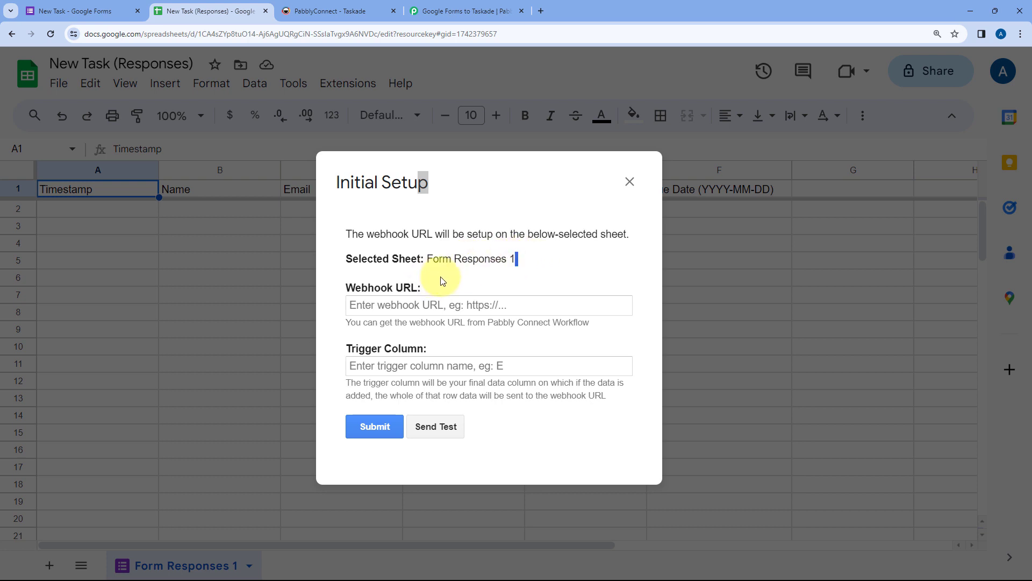
click(471, 197)
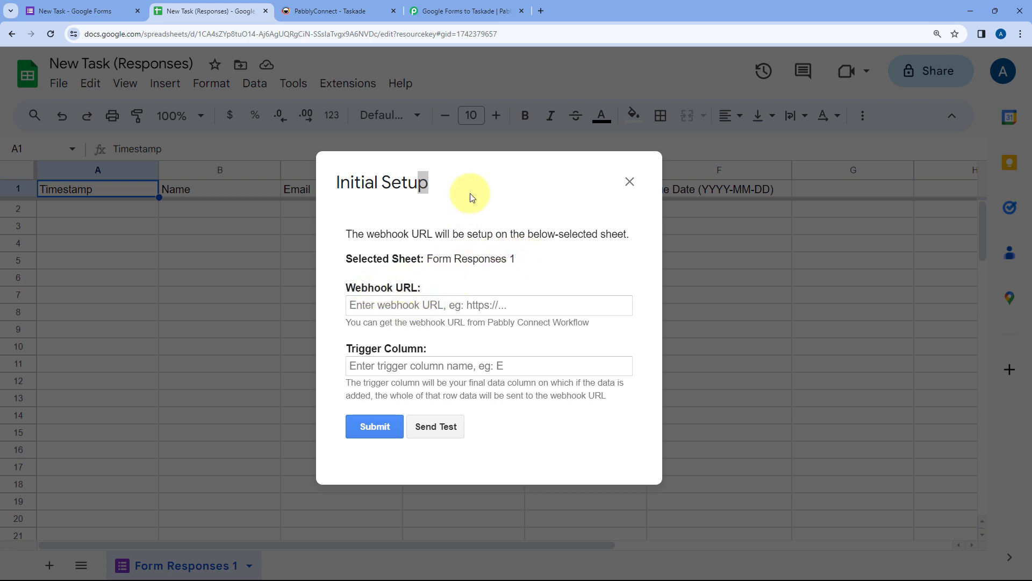
drag(472, 197, 492, 167)
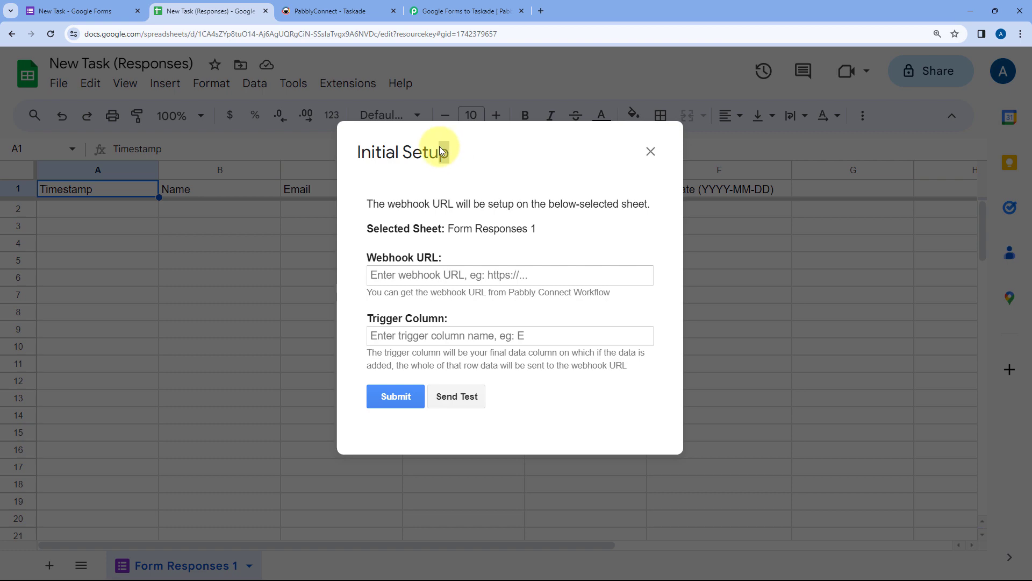
click(462, 11)
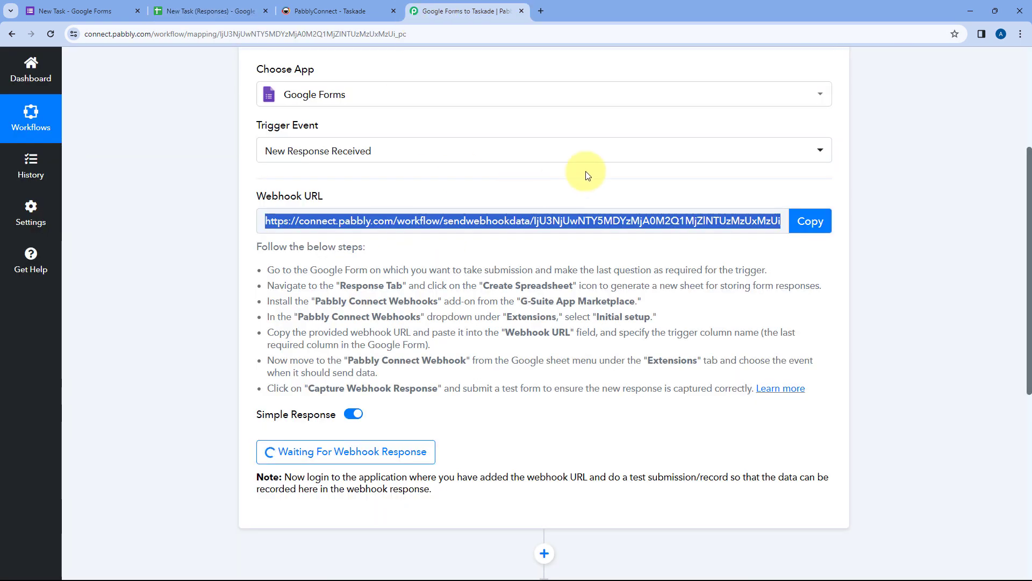
Step: Copy the Pabbly webhook URL and paste it into the Initial Setup form's Webhook URL field
click(808, 221)
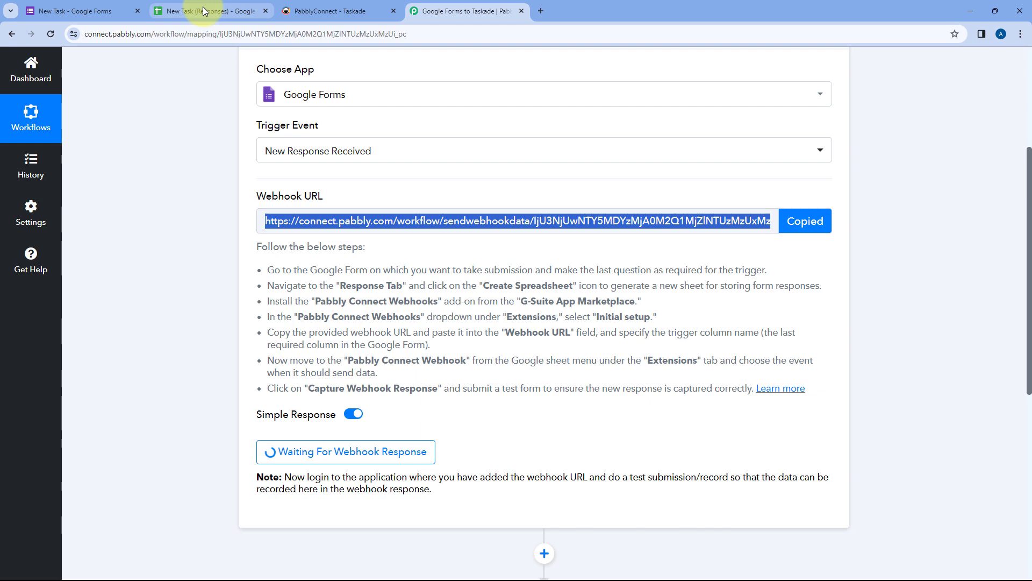
click(204, 10)
click(427, 275)
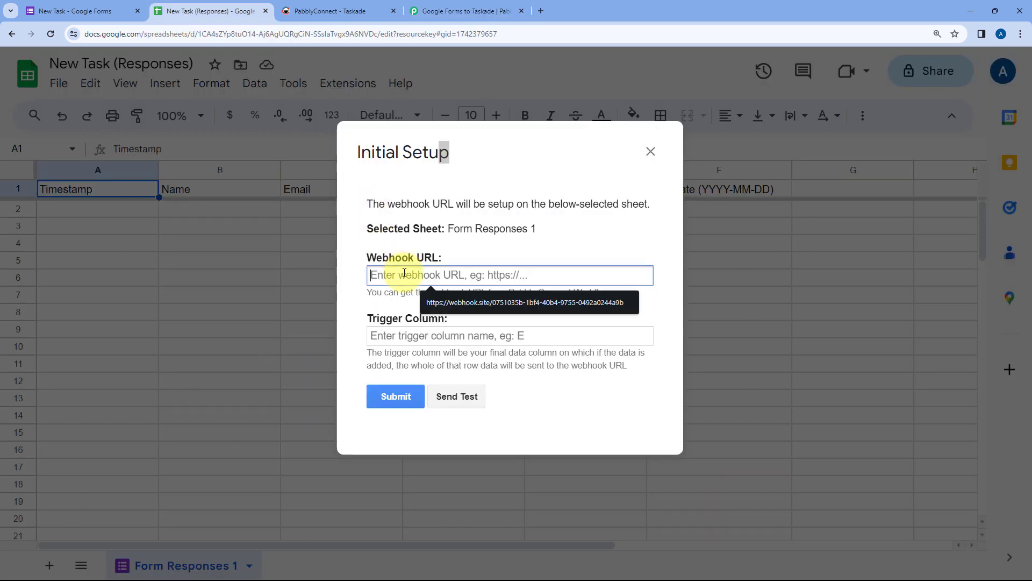
right_click(427, 277)
click(448, 371)
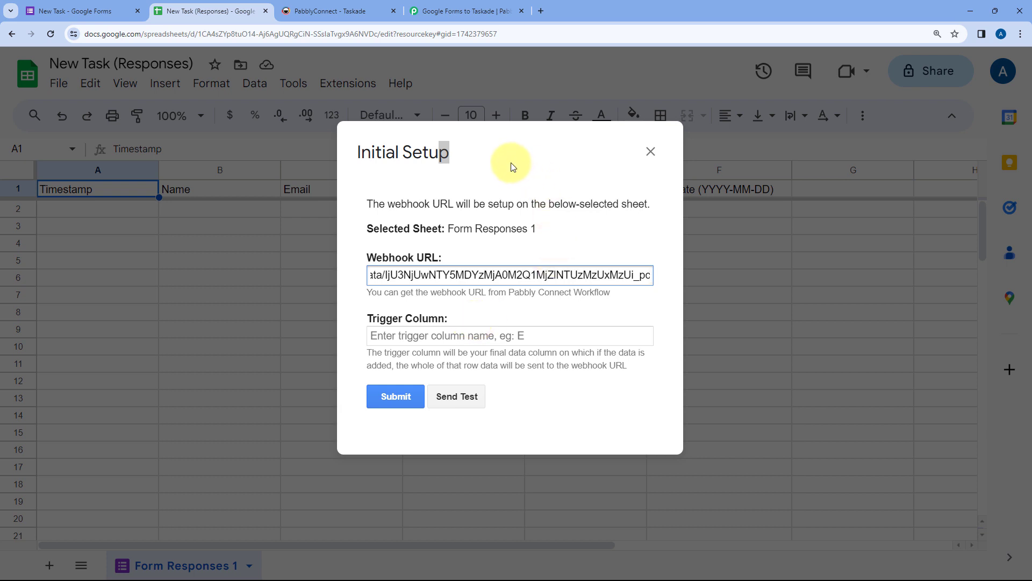
Step: Move the Initial Setup form around to reposition it over the sheet
drag(511, 161, 506, 265)
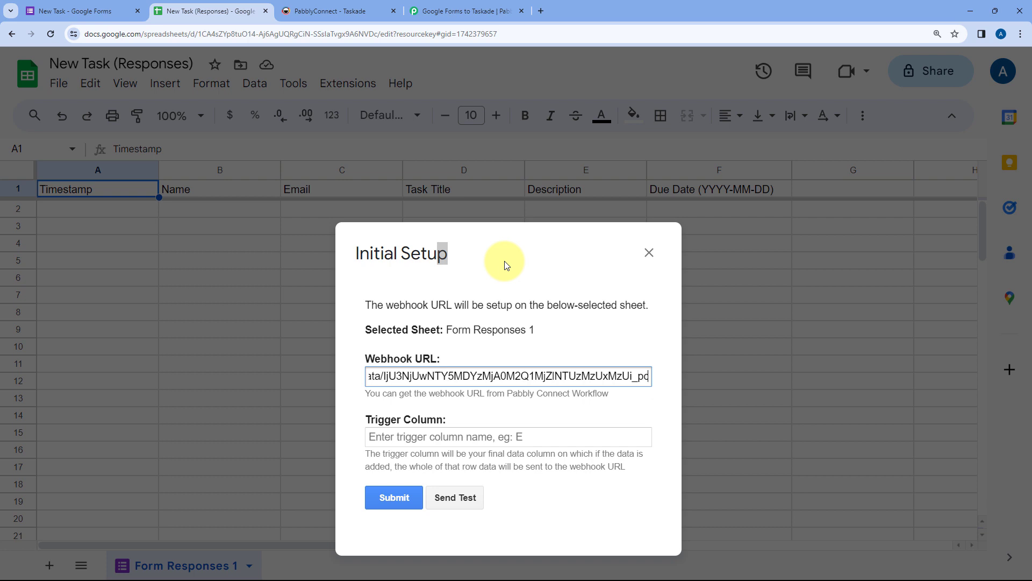
drag(507, 264, 378, 263)
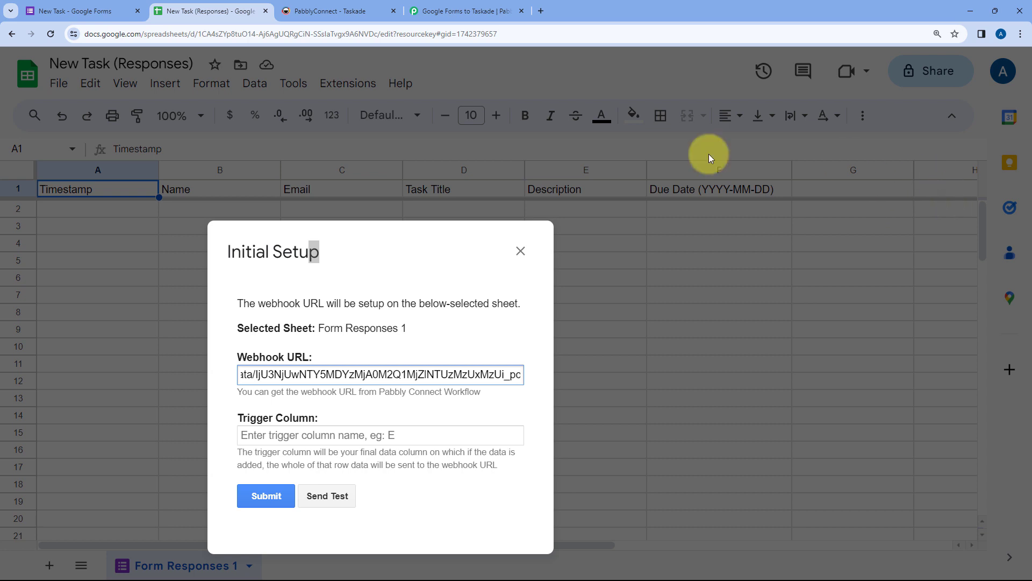
drag(361, 258, 464, 182)
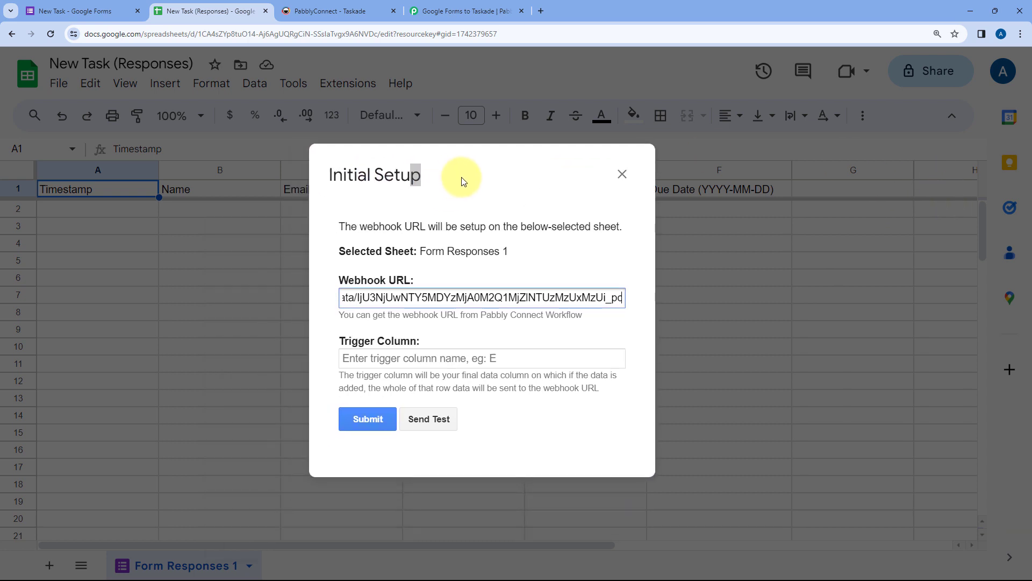
Step: Set the webhook's Trigger Column to F, then close the confirmed setup window
click(385, 359)
text(F)
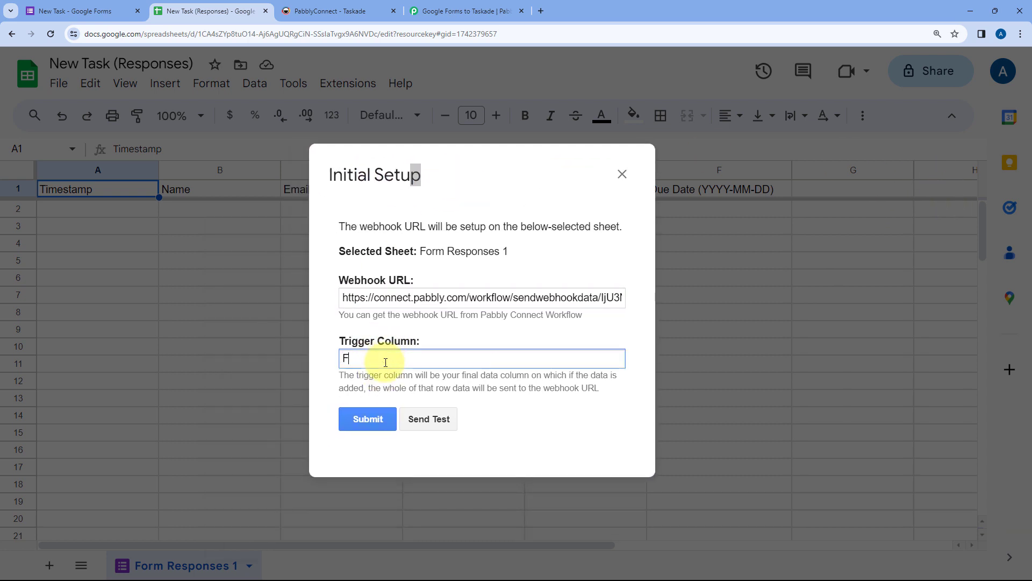
drag(473, 184, 466, 197)
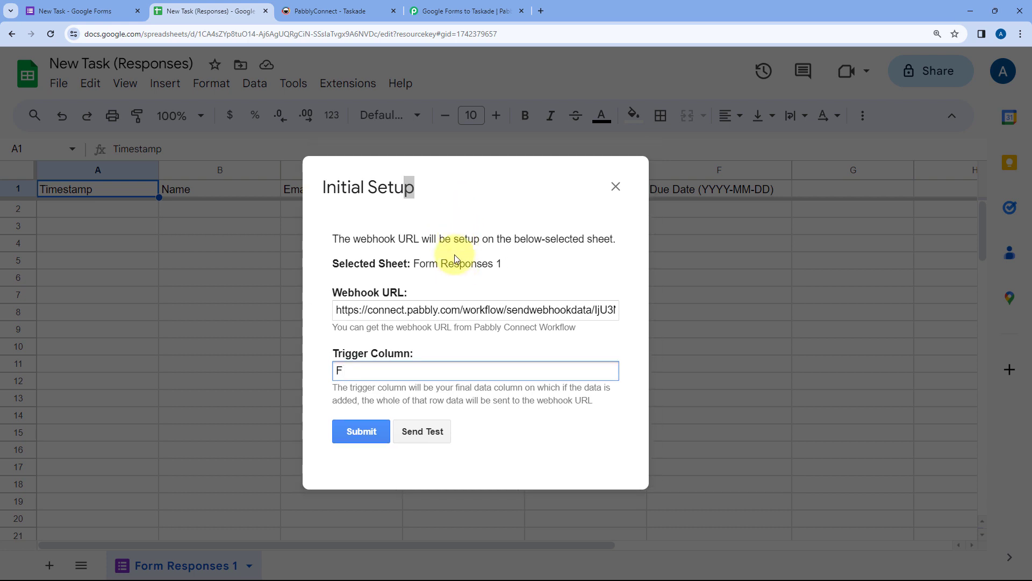
drag(454, 254, 334, 201)
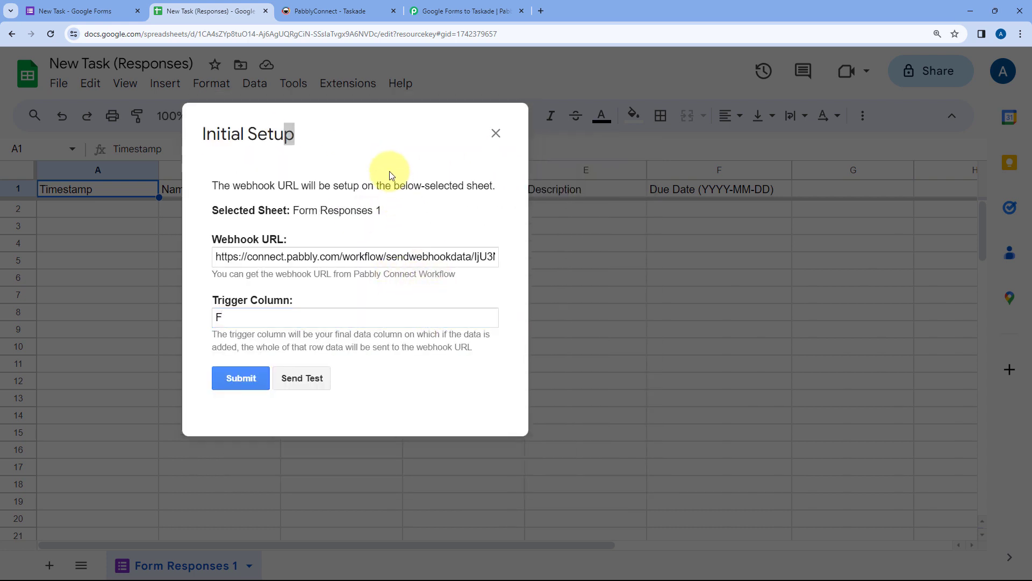
drag(391, 175, 444, 254)
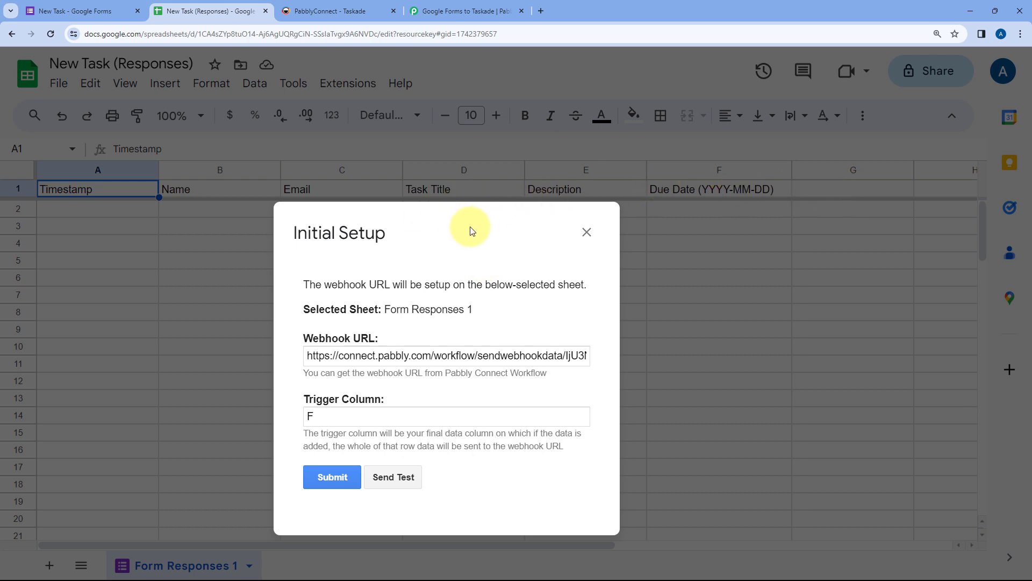
drag(465, 237, 506, 195)
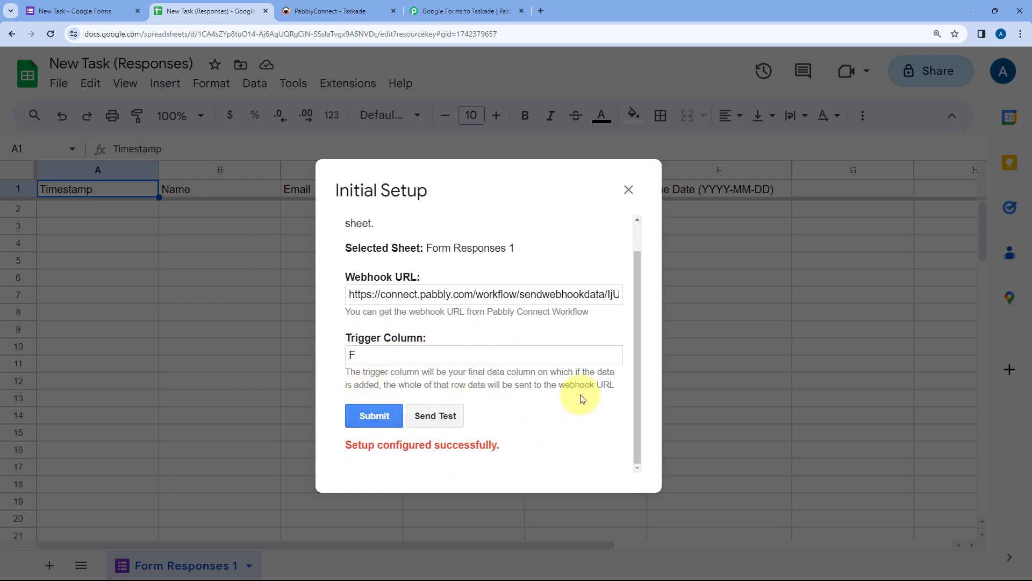
click(629, 190)
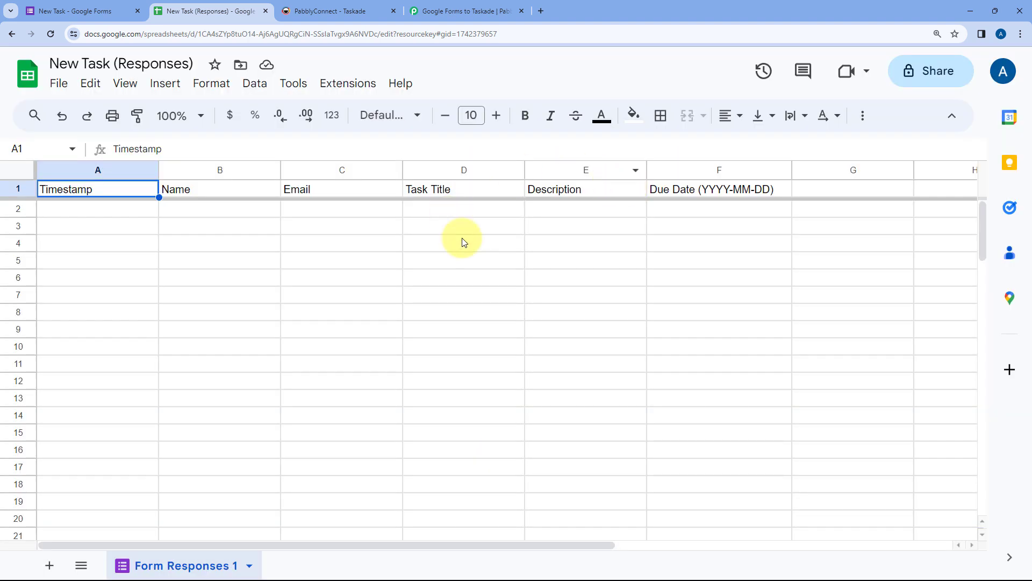
Step: Set the Pabbly Connect Webhooks add-on to Send On Event for new response rows
click(339, 87)
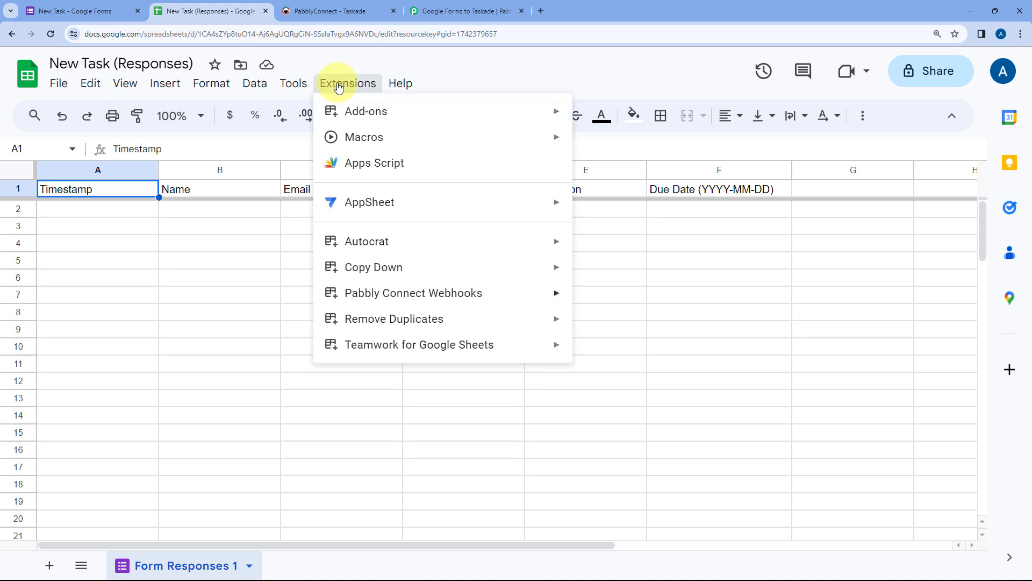
mouse_move(433, 297)
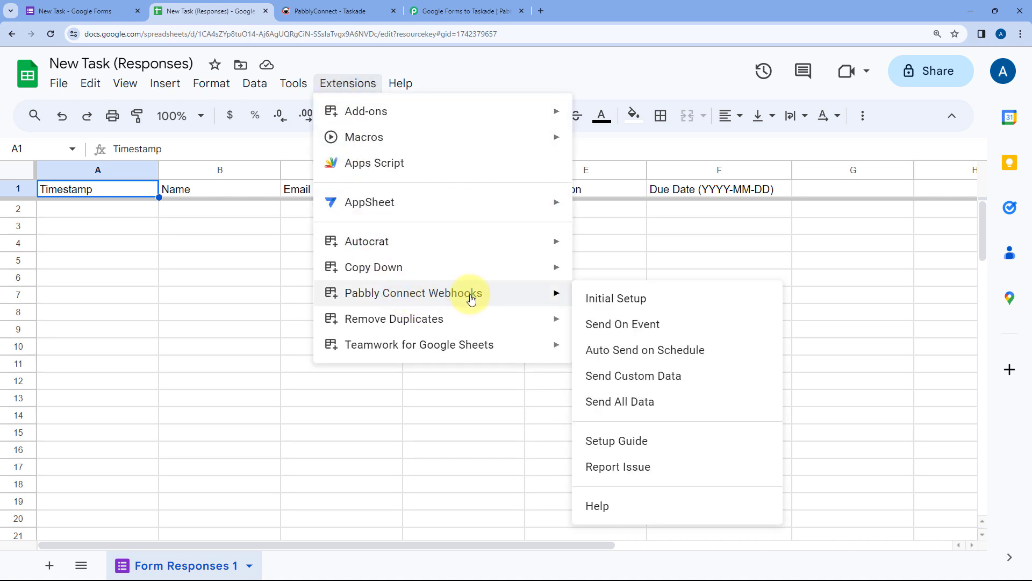
click(586, 329)
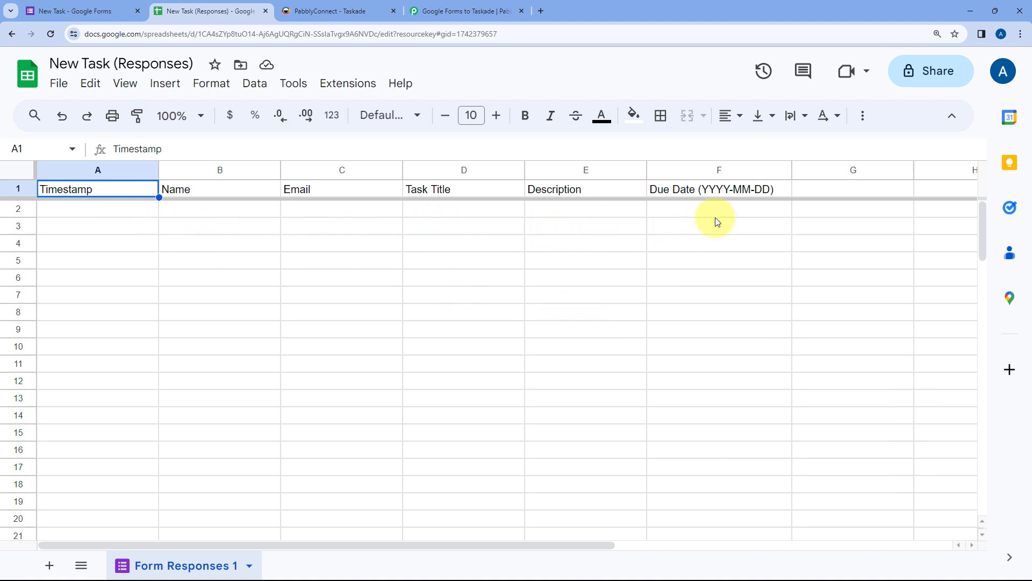
Step: Glance over the New Task form editor, then return to the responses spreadsheet
click(89, 11)
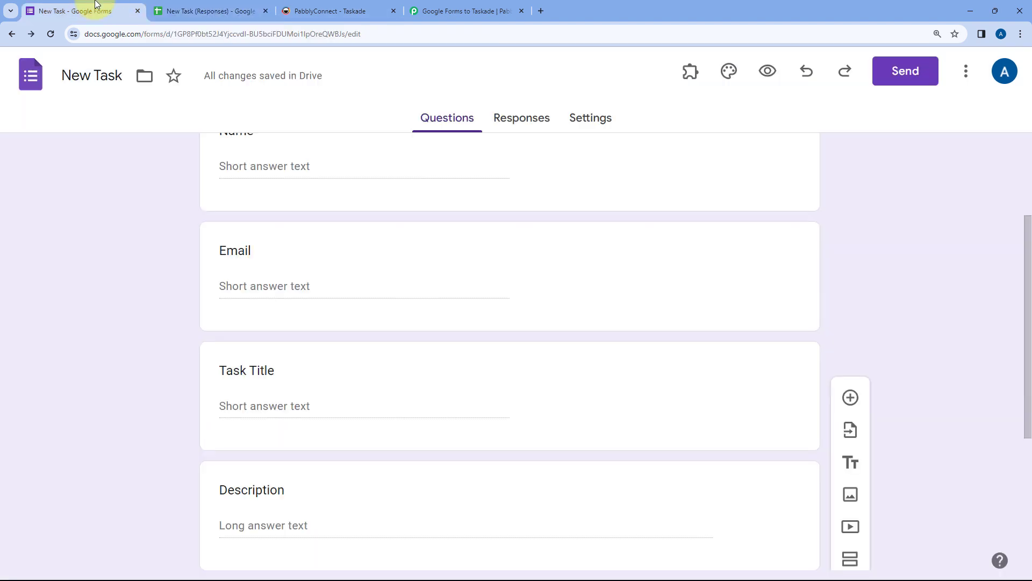
scroll(151, 195, up, 1)
scroll(149, 194, up, 3)
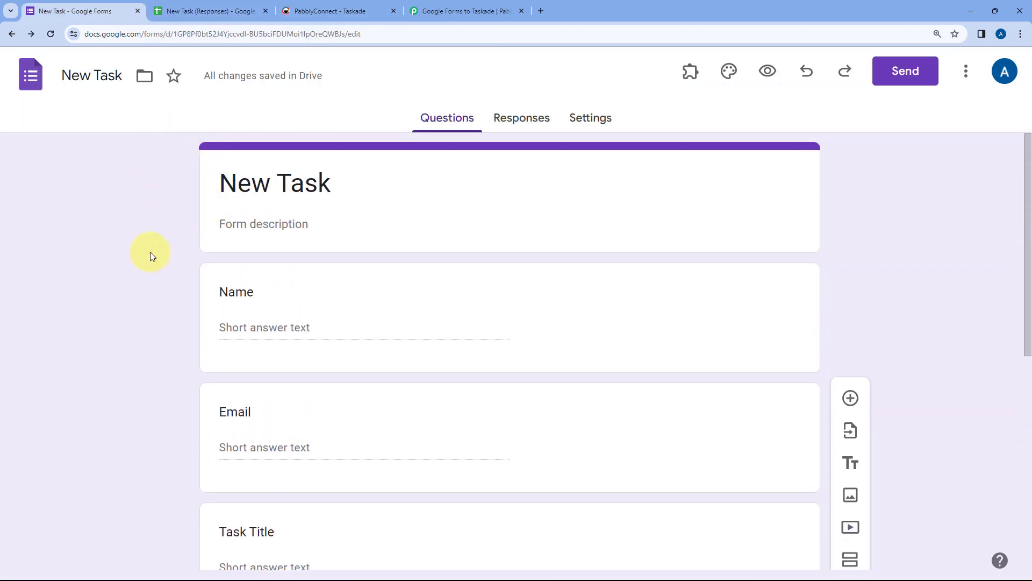
click(207, 11)
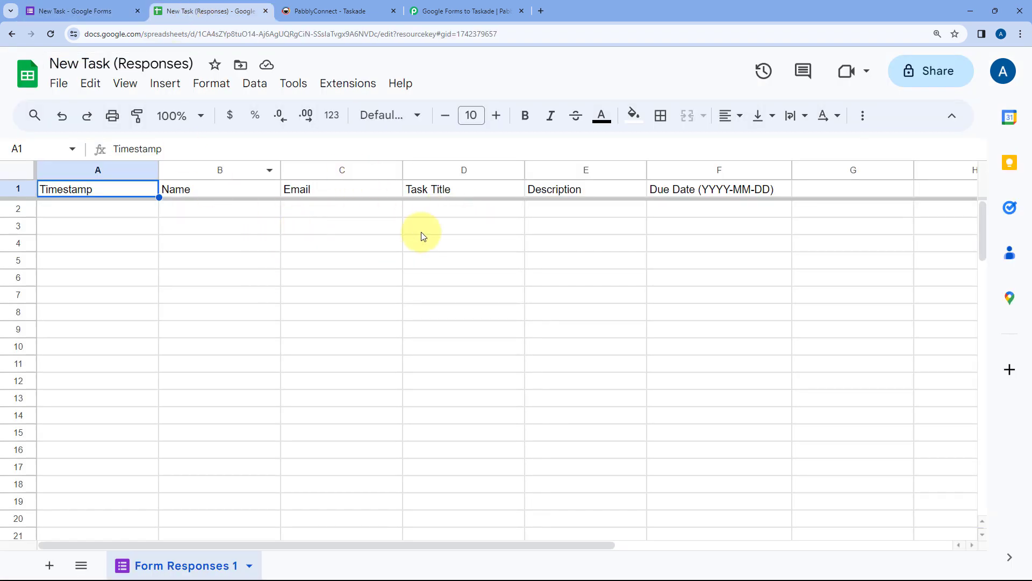
Step: Review the Pabbly trigger step waiting for a webhook response, then return to the New Task form
click(467, 11)
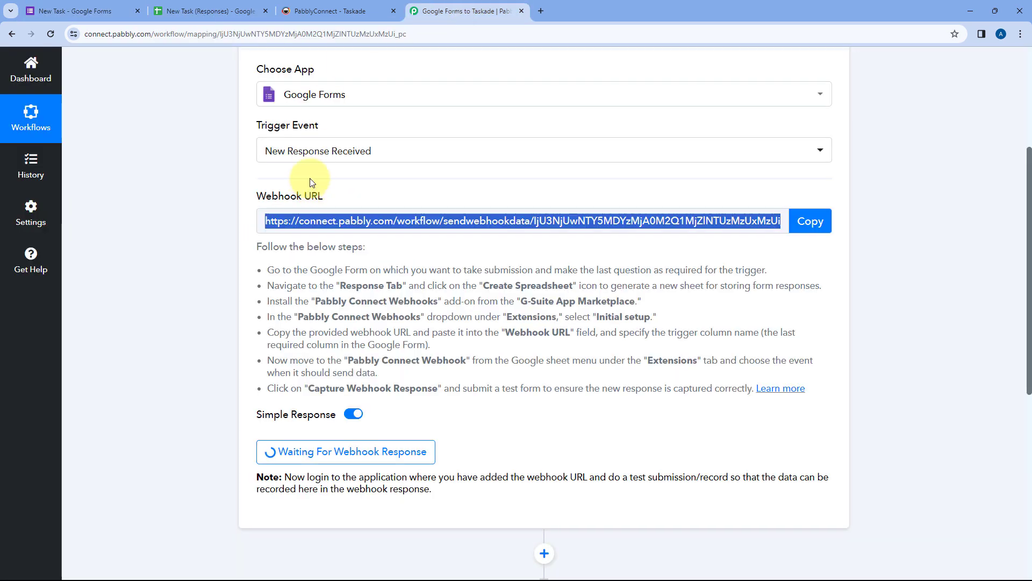
click(517, 189)
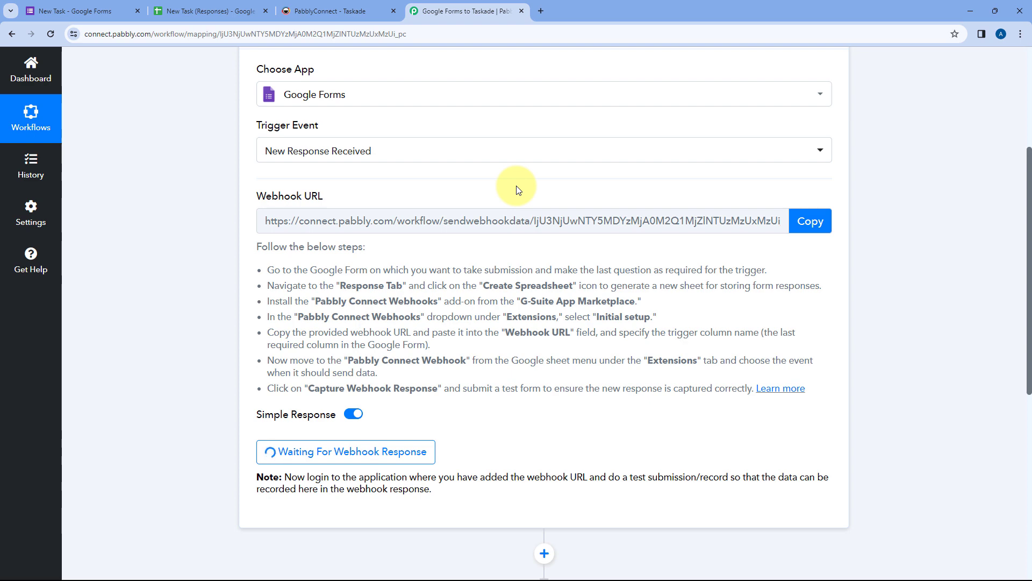
scroll(478, 213, down, 4)
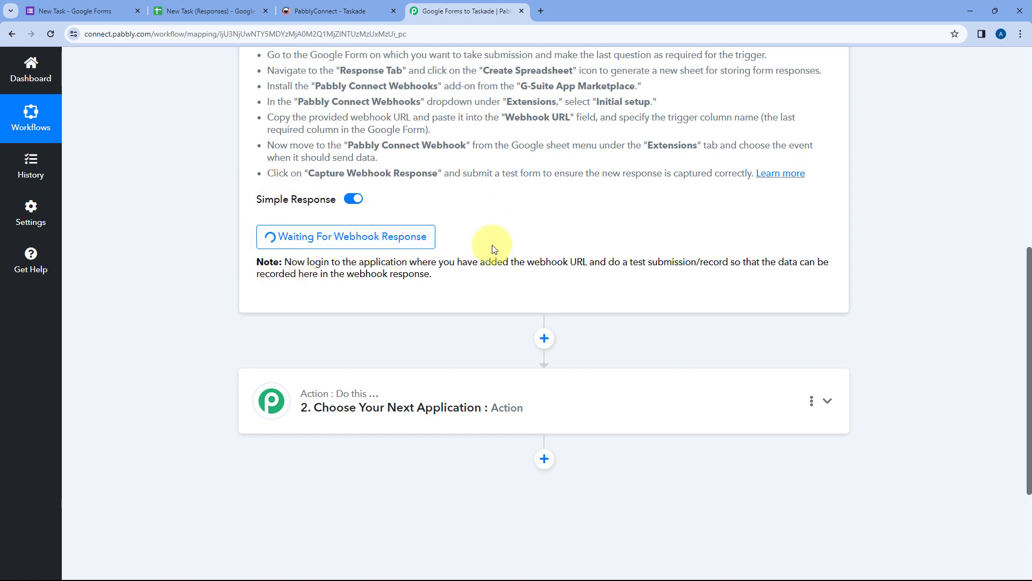
scroll(492, 247, up, 6)
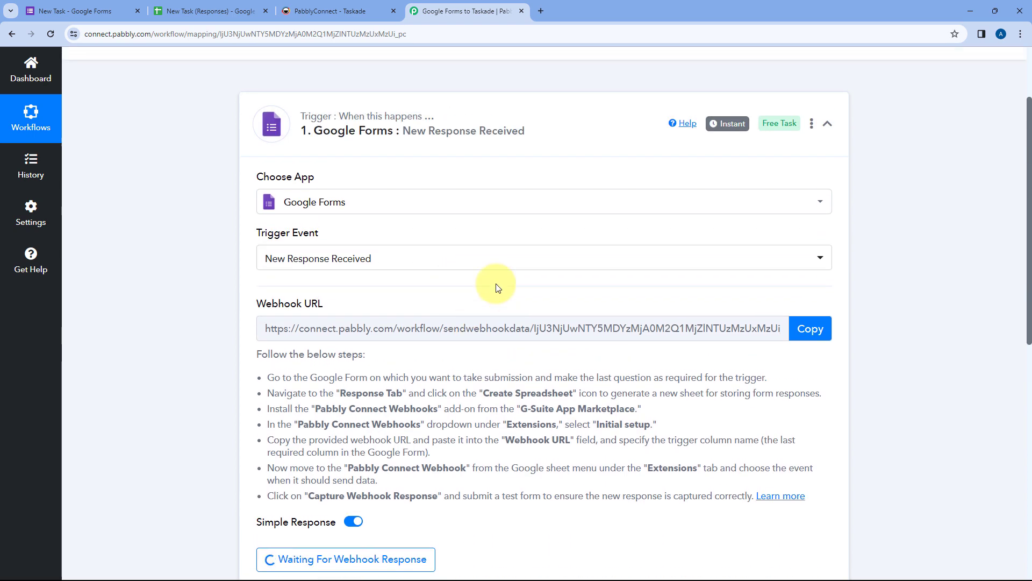
scroll(496, 286, down, 1)
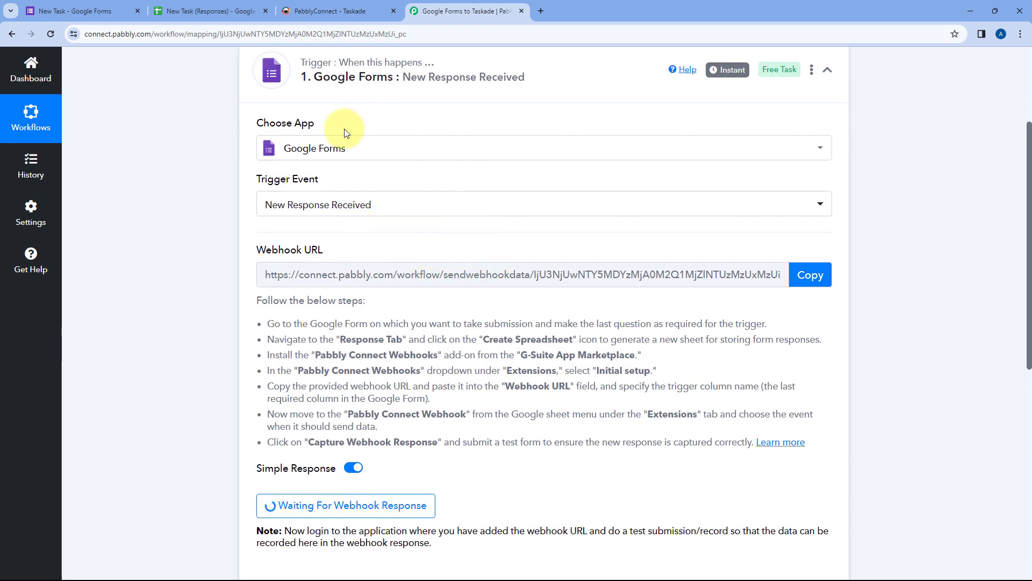
scroll(390, 215, down, 3)
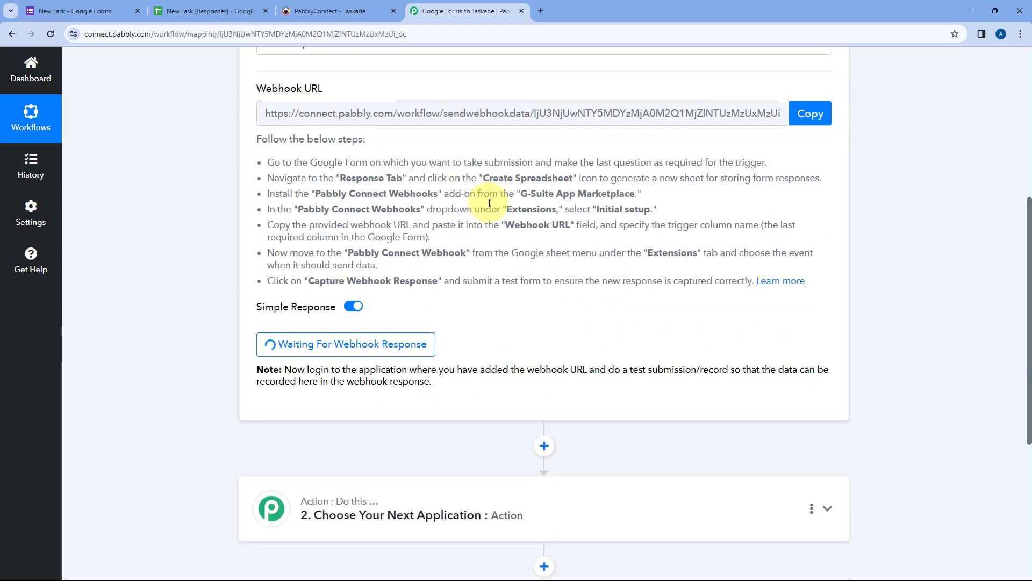
click(81, 11)
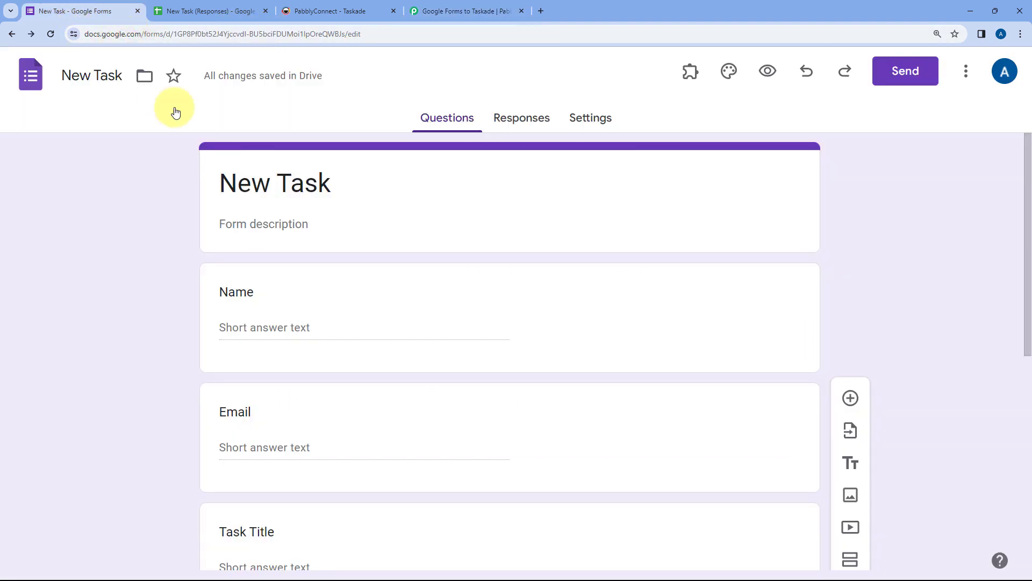
Step: In the form preview, fill in the respondent's name and email address
click(768, 71)
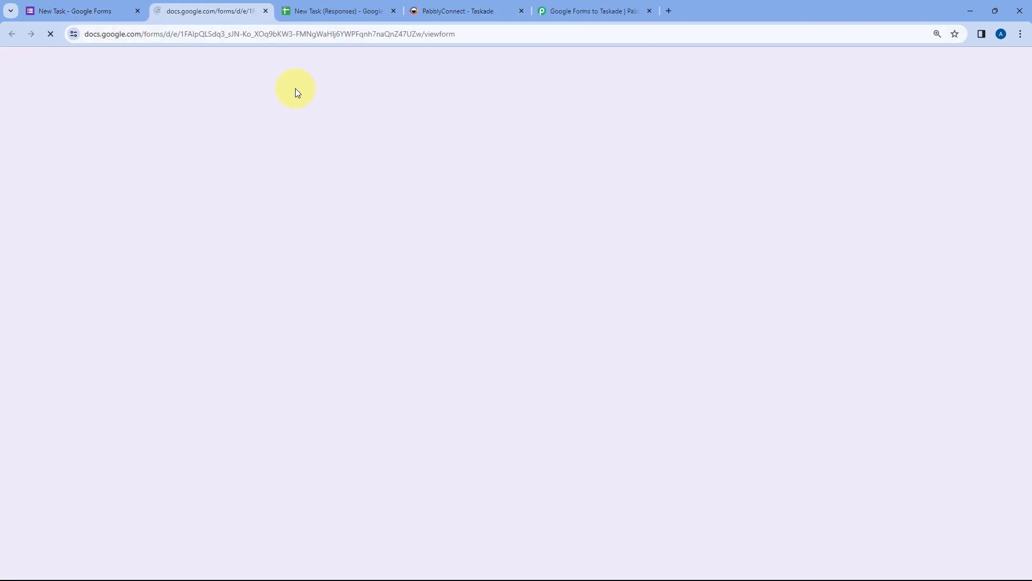
scroll(204, 171, down, 3)
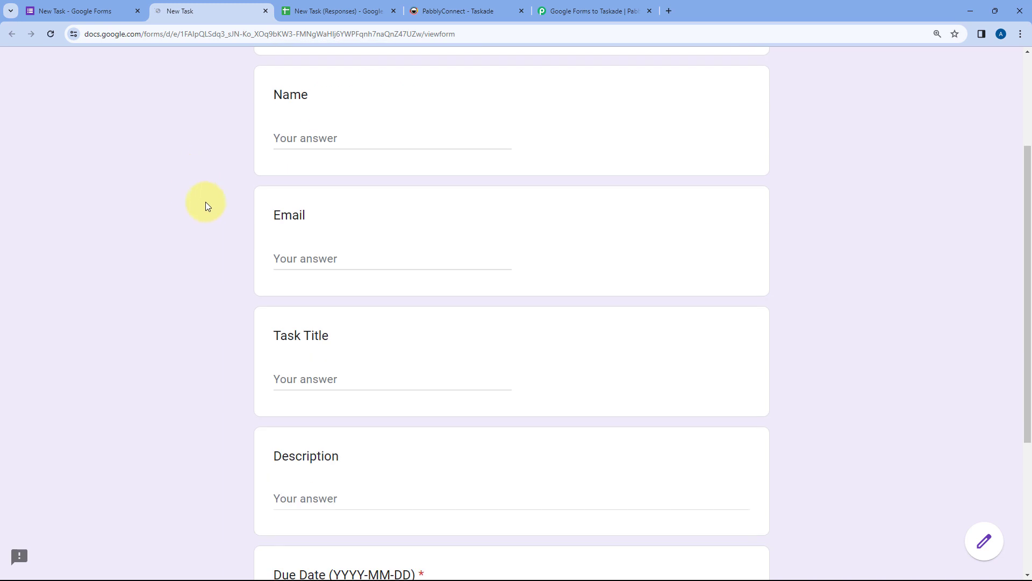
click(309, 143)
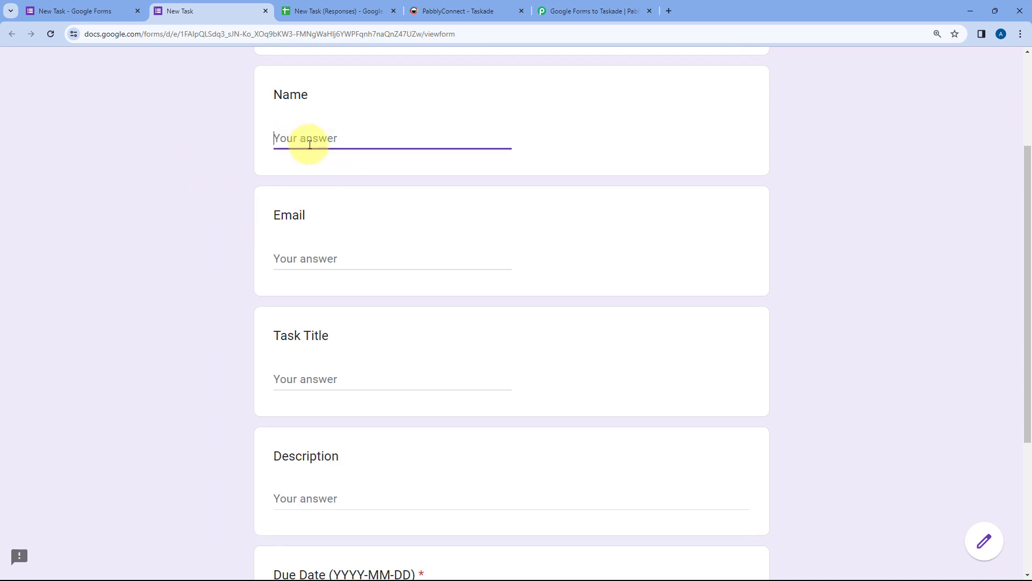
text(Demo User)
key(Tab)
text(de)
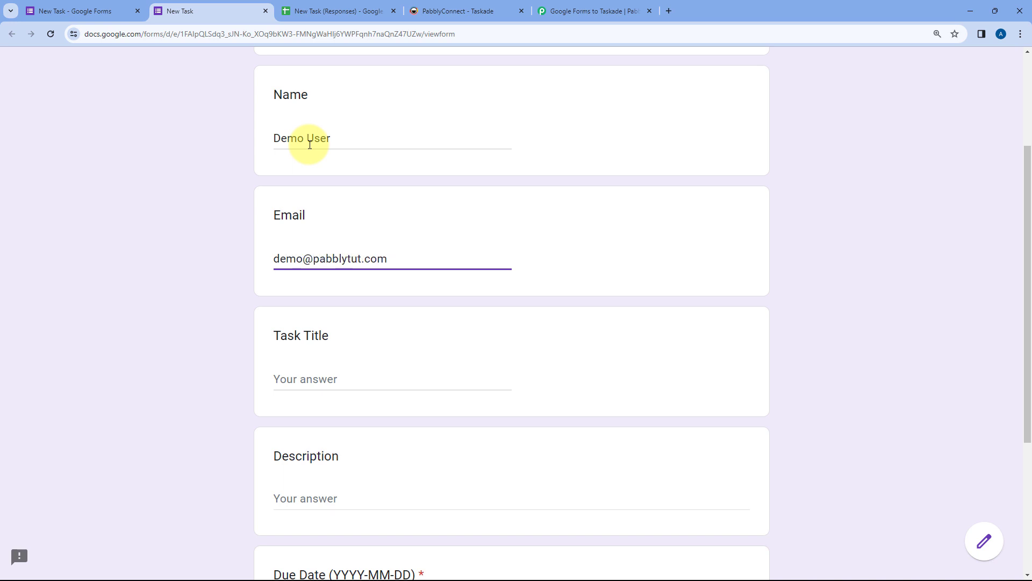
click(357, 258)
text(s)
scroll(221, 266, down, 1)
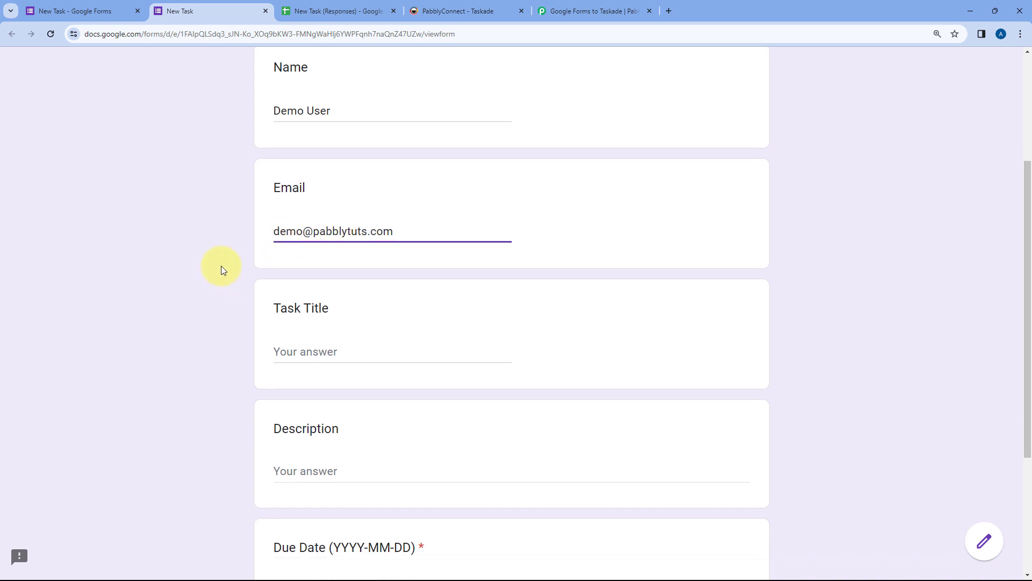
scroll(221, 266, down, 2)
Step: Enter task title 'Mailchimp Integration not Working' and description 'Add subscriber to Mailchimp action is not functioning properly.'
click(304, 216)
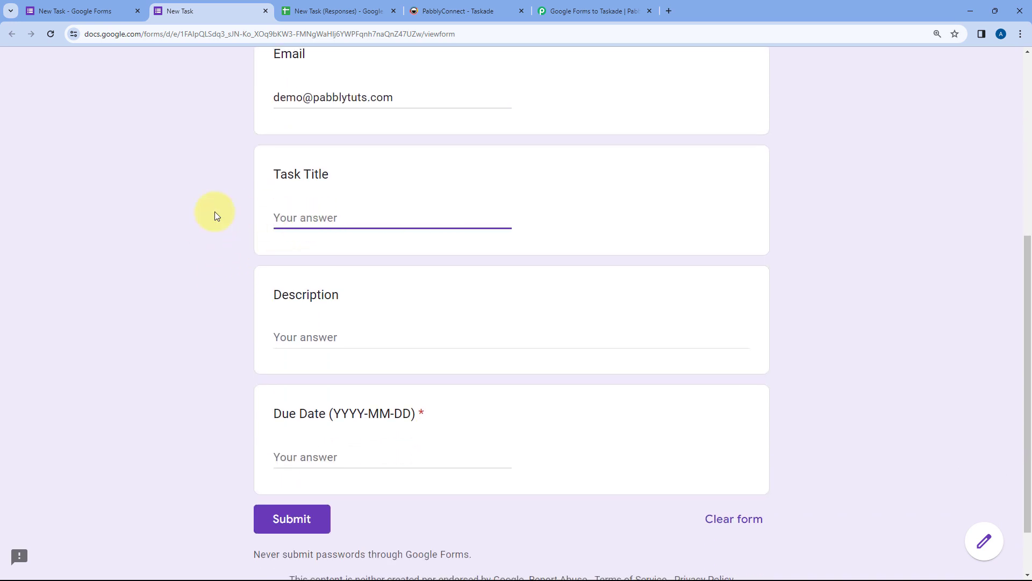
text(Mailchimp Integration not Working)
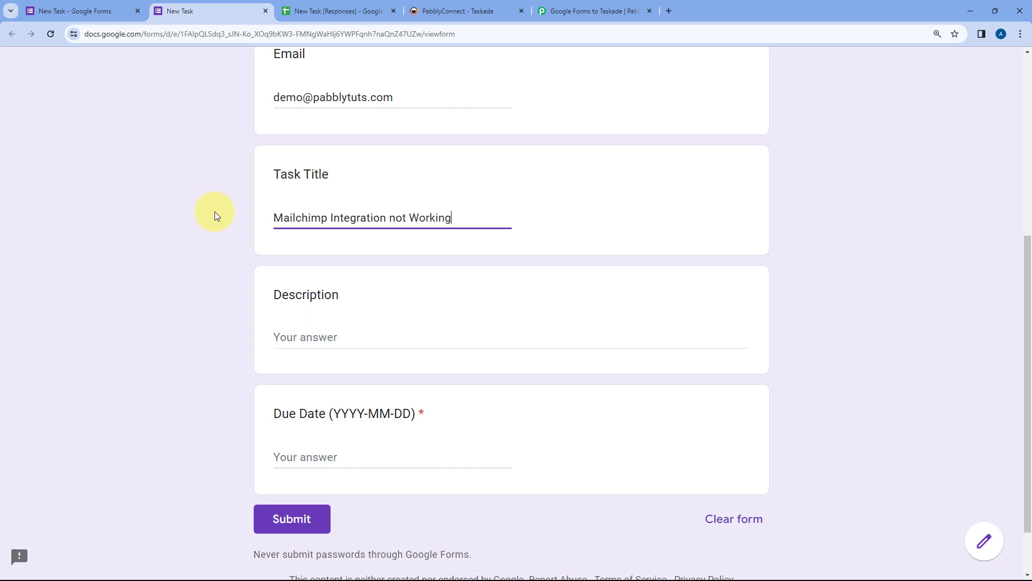
click(316, 339)
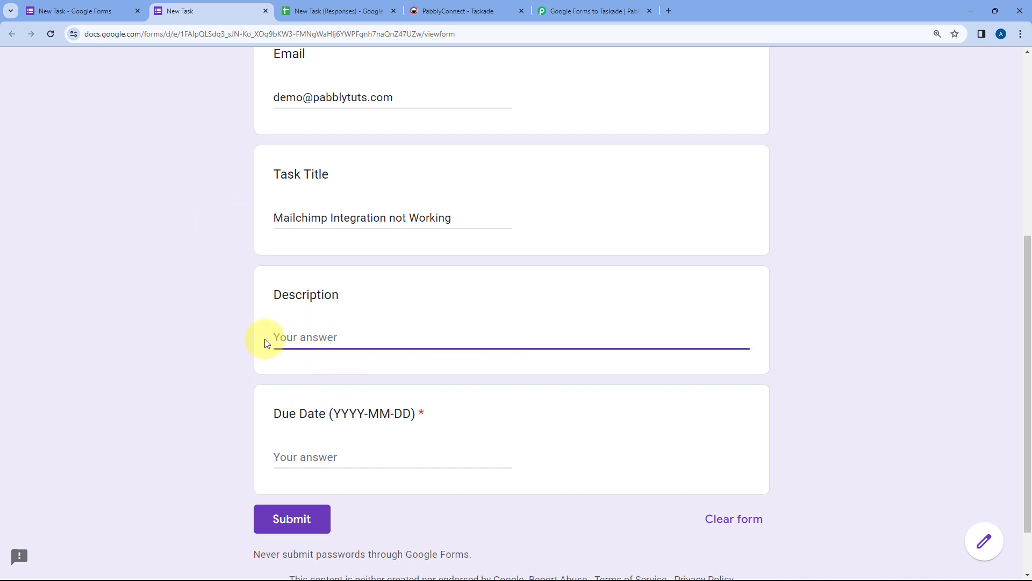
text(Add subscriber to Mailchimp action is not functioning properly.)
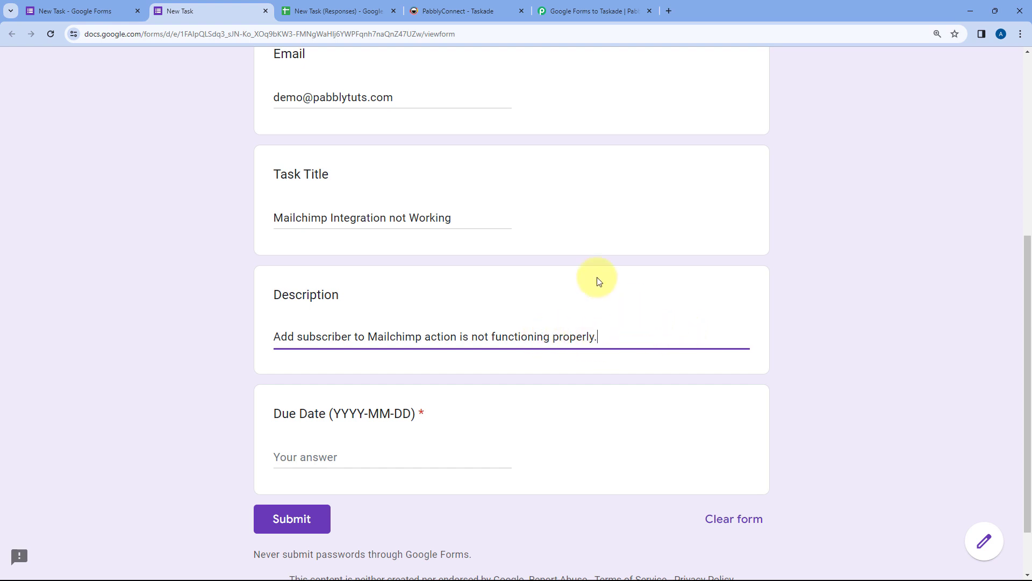
scroll(242, 197, down, 1)
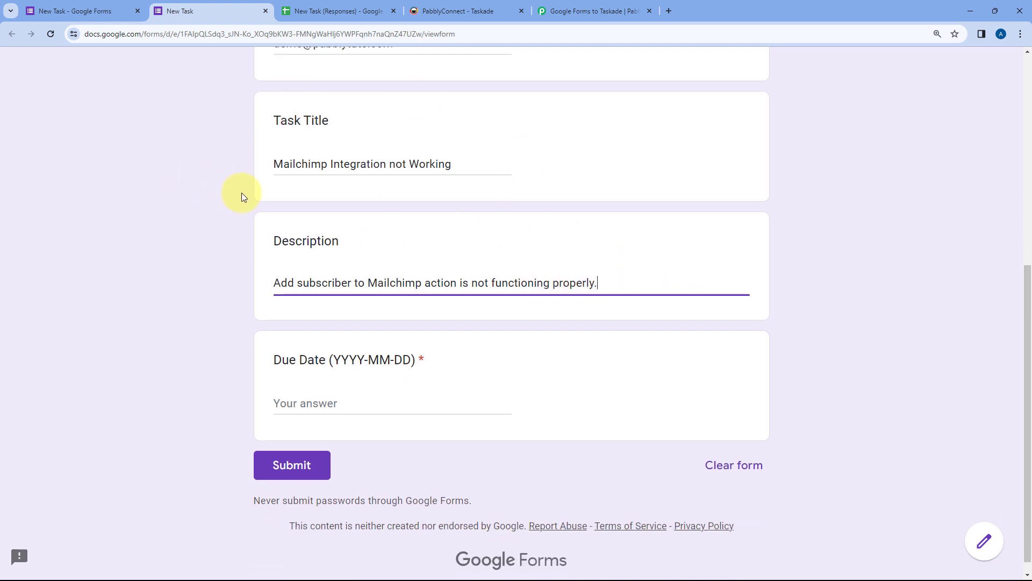
scroll(279, 344, down, 1)
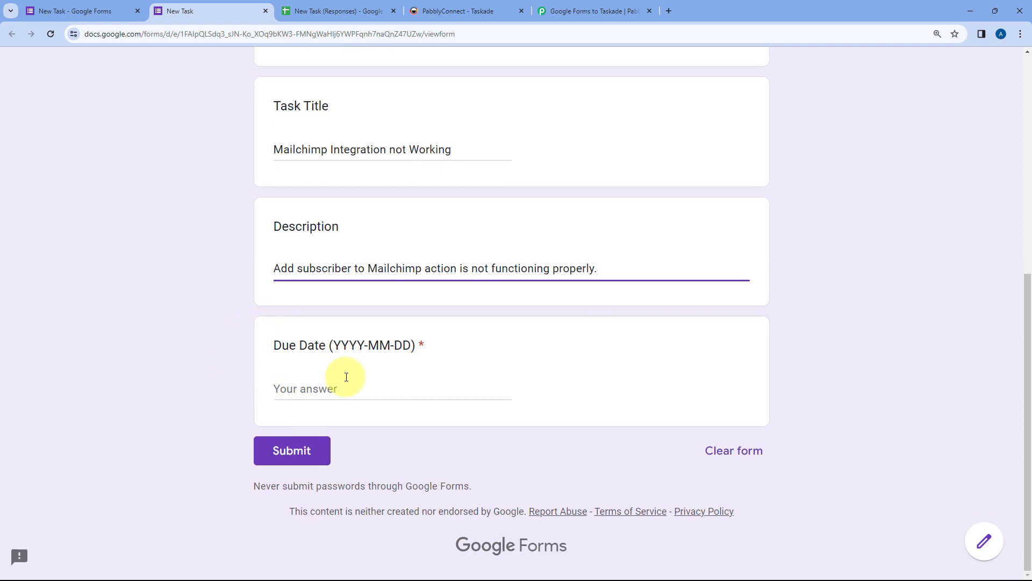
Step: Enter due date 2023-12-30 and submit the test response
click(303, 389)
scroll(223, 220, up, 5)
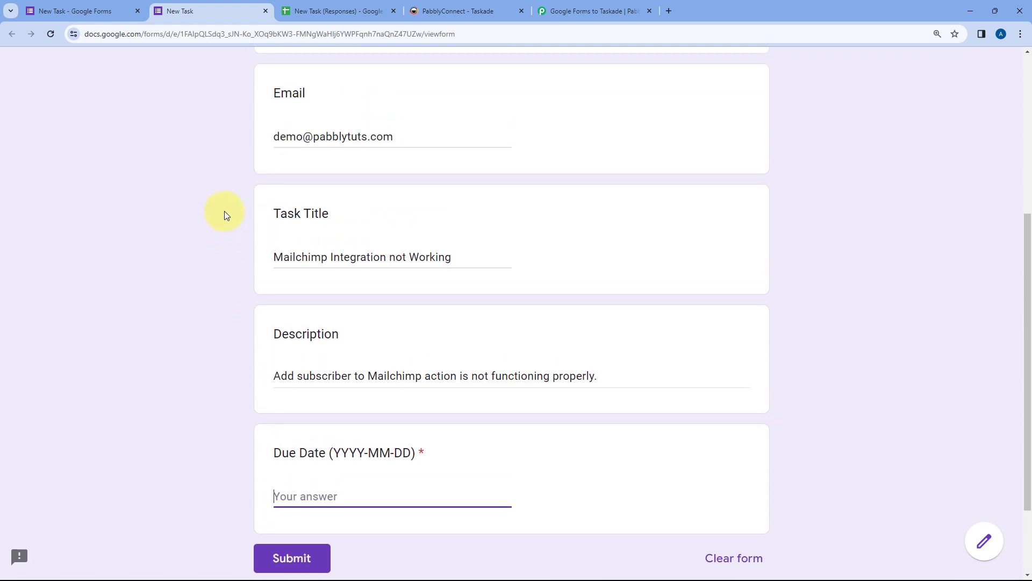
scroll(218, 198, down, 2)
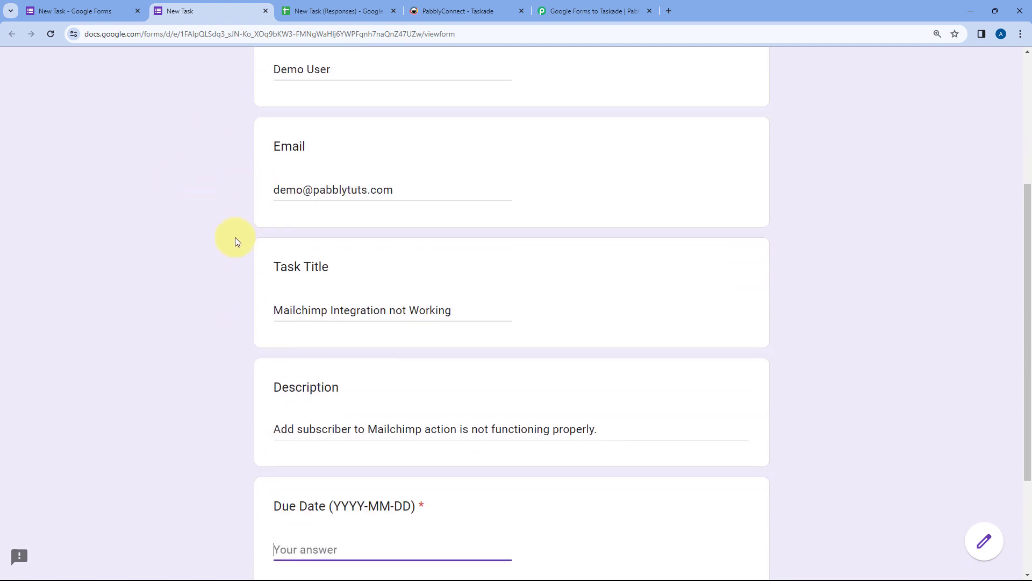
scroll(234, 237, down, 3)
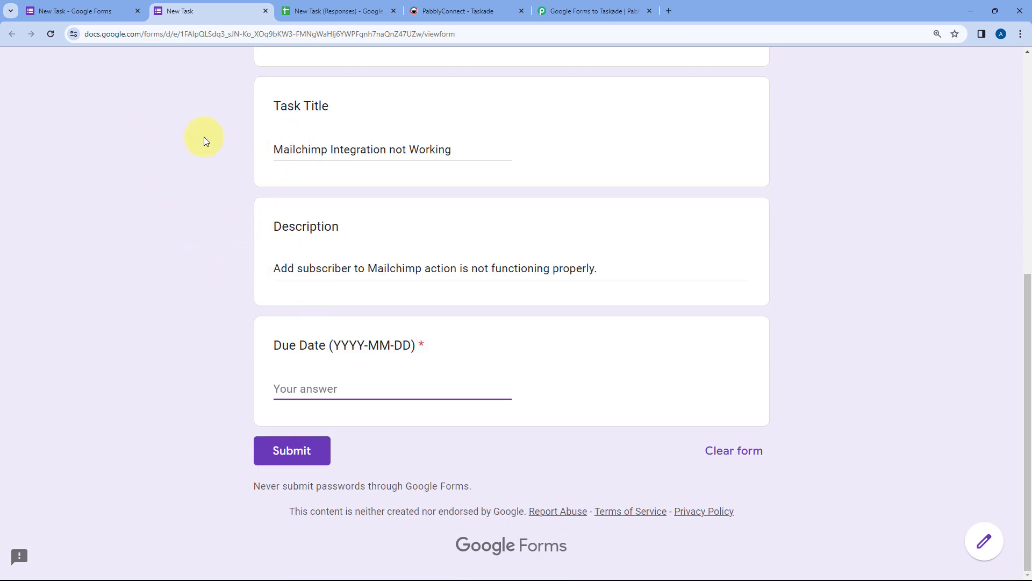
click(462, 11)
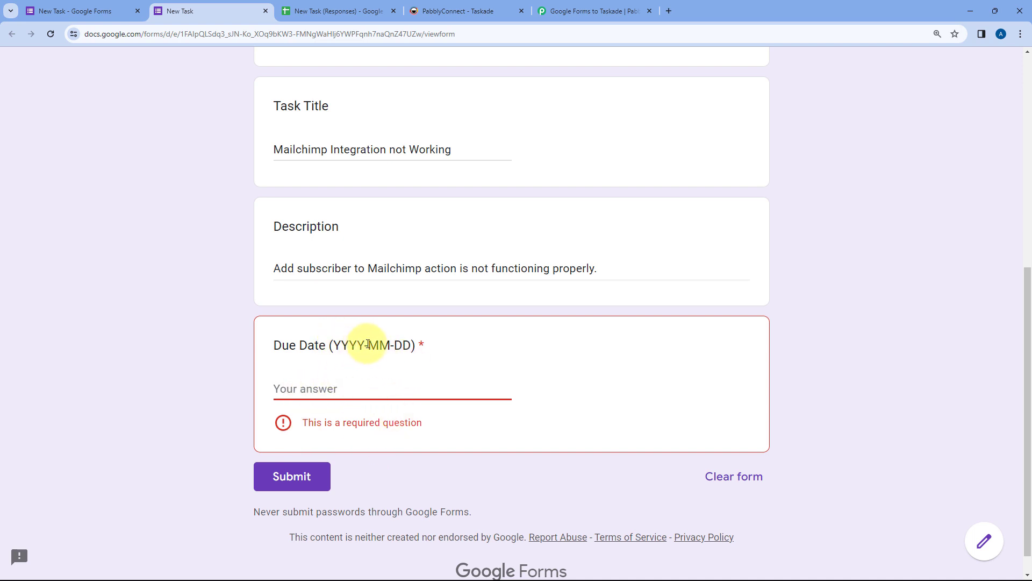
text(2023-12-30)
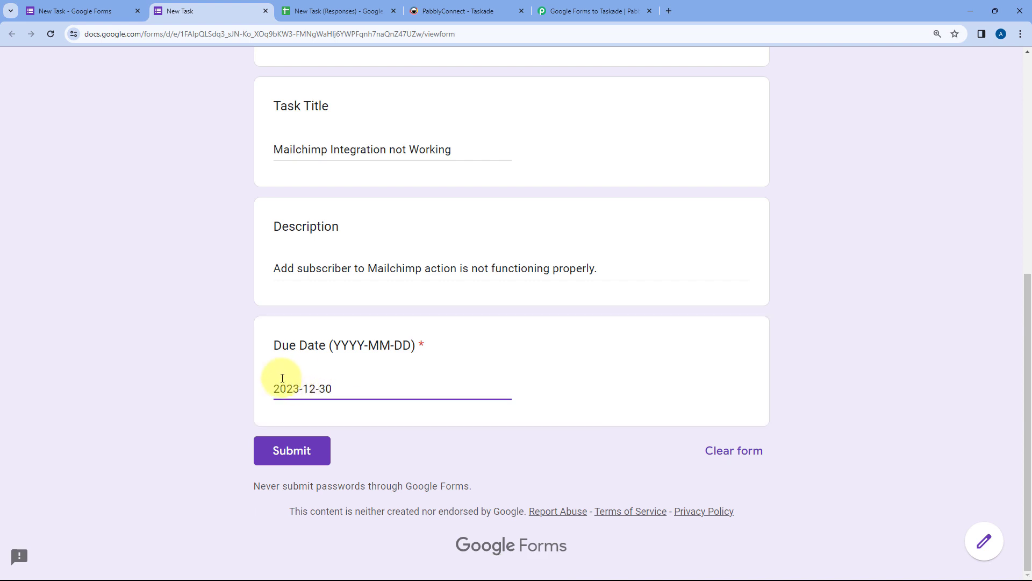
click(222, 360)
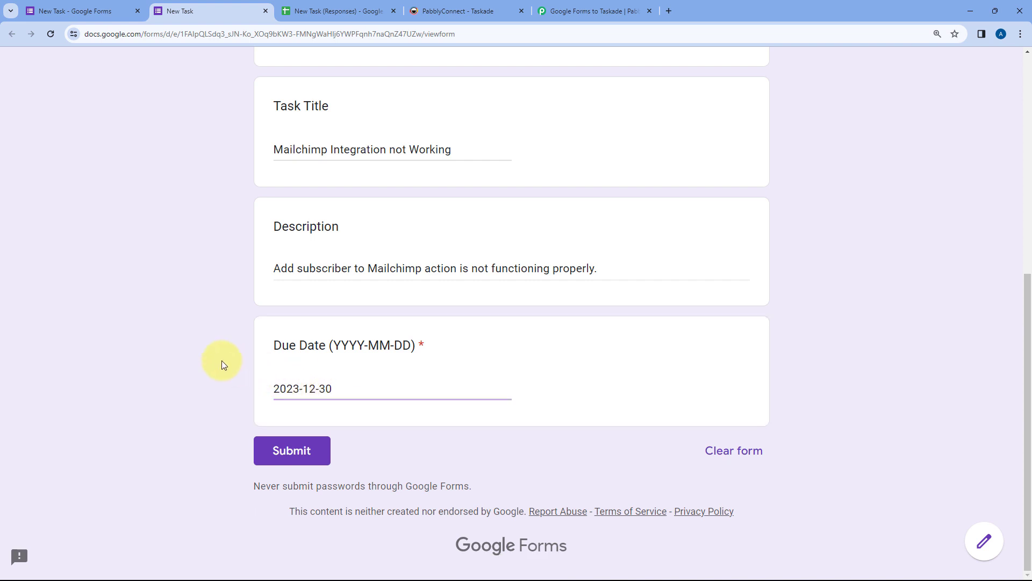
click(298, 456)
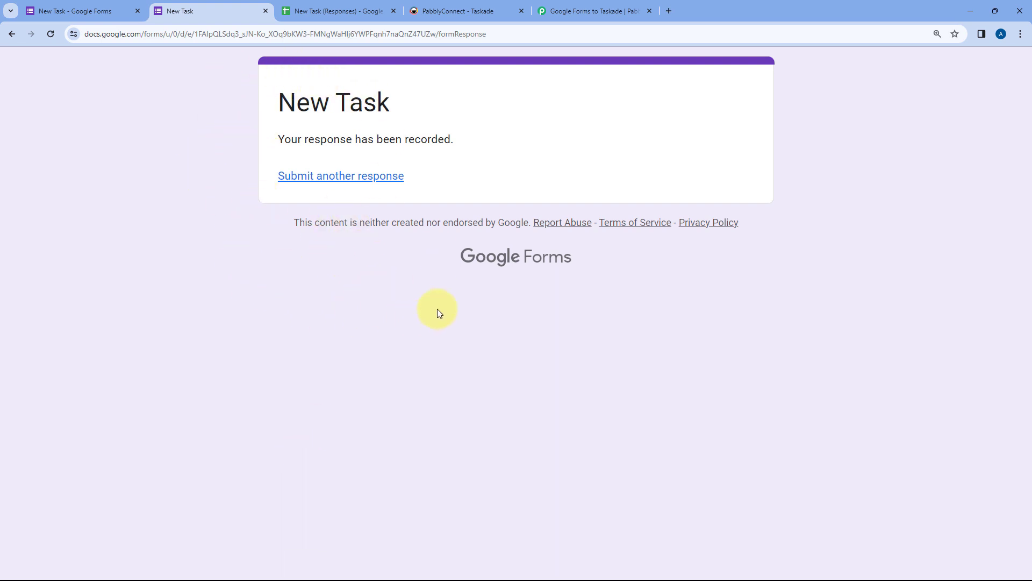
Step: Confirm the new row in the responses sheet, then view the response Pabbly received
click(312, 11)
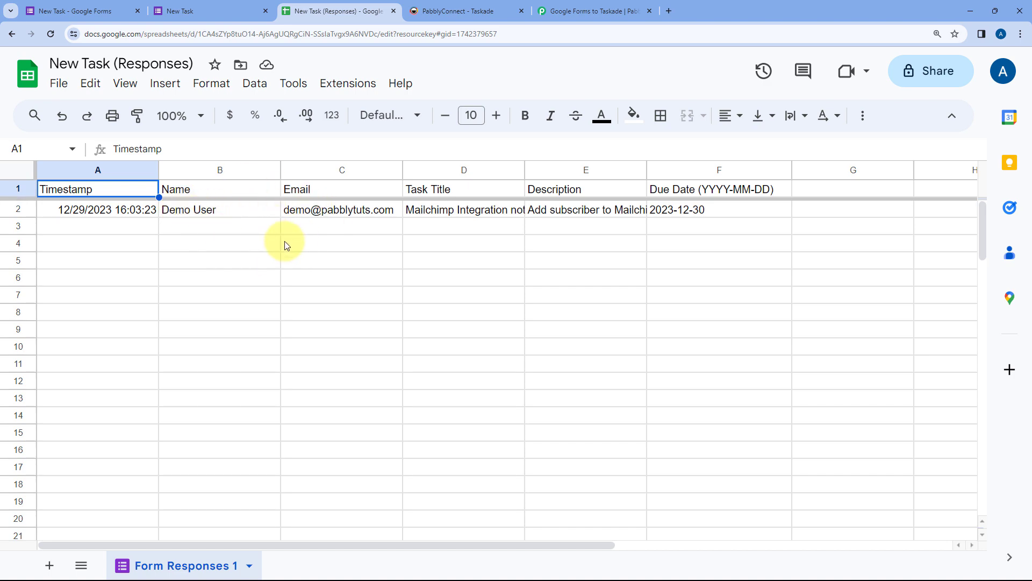
click(591, 10)
scroll(214, 244, down, 4)
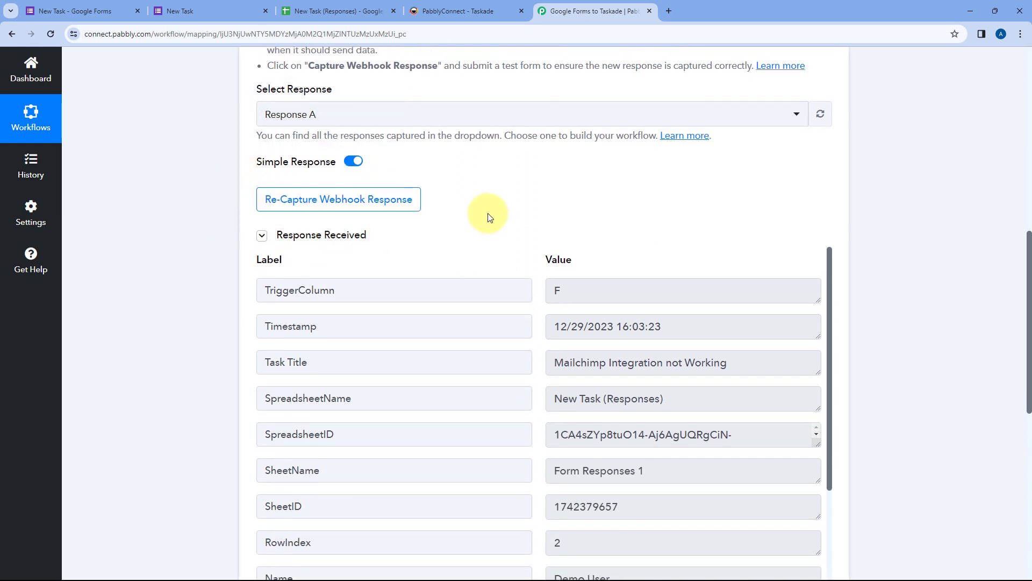
Step: Compare the captured TriggerColumn F and Timestamp values against the responses spreadsheet
scroll(483, 214, down, 1)
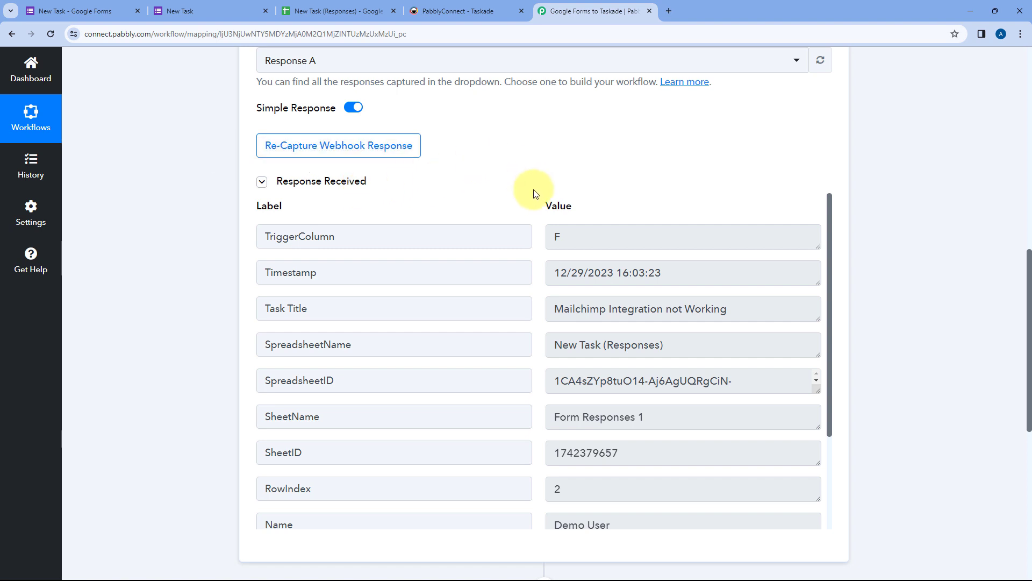
scroll(535, 194, down, 1)
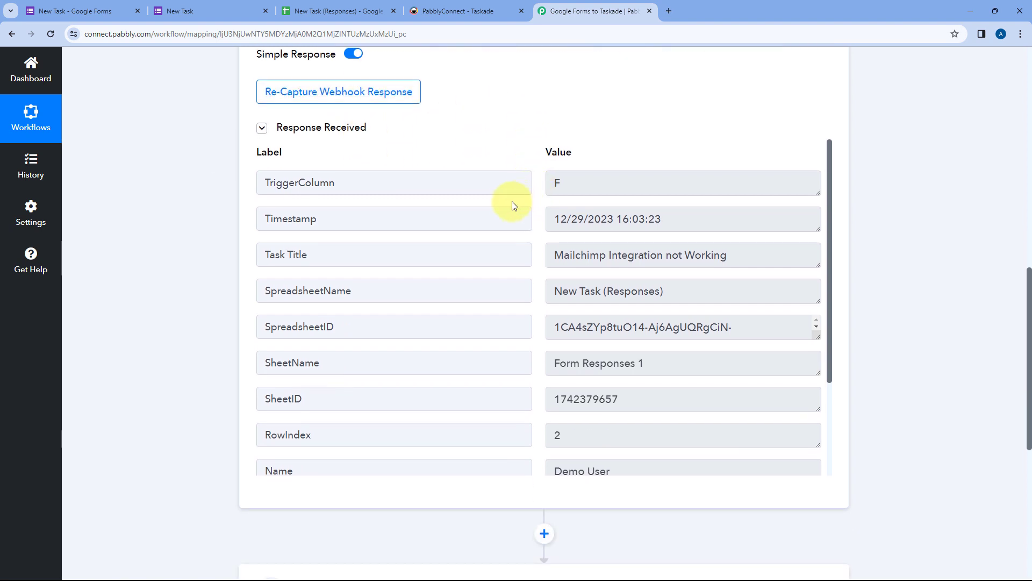
drag(612, 184, 530, 182)
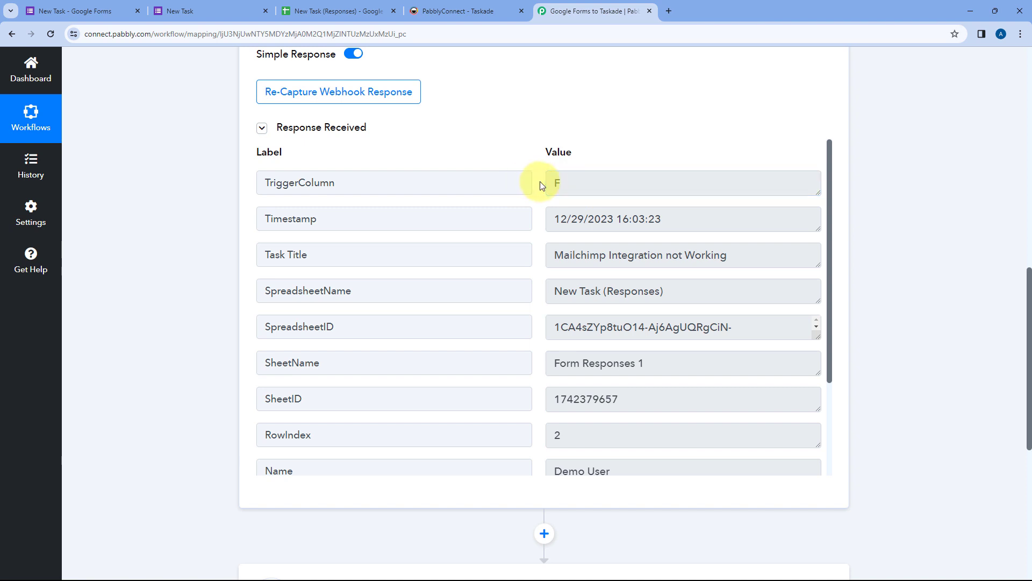
scroll(541, 186, down, 1)
drag(687, 166, 557, 169)
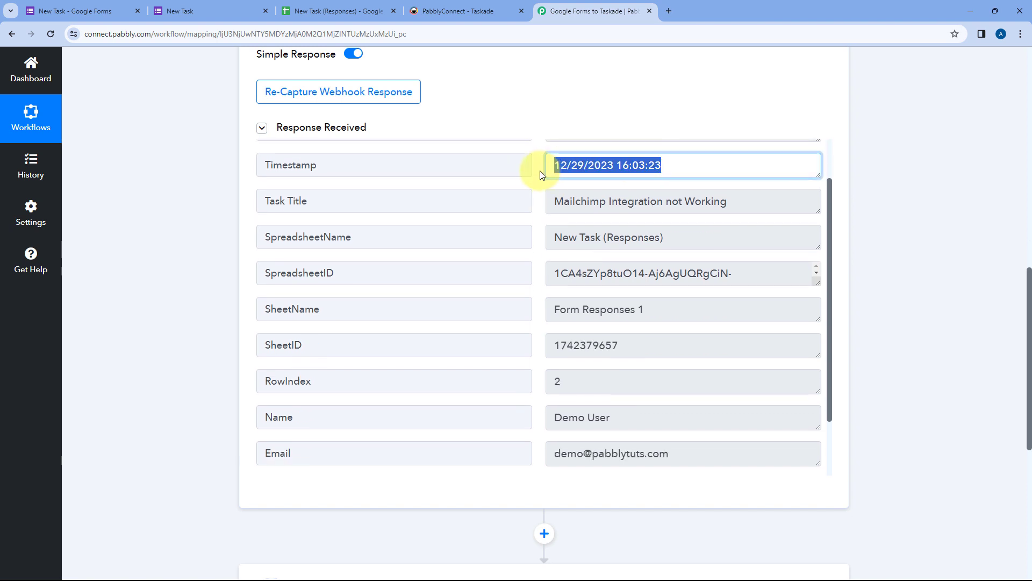
click(539, 169)
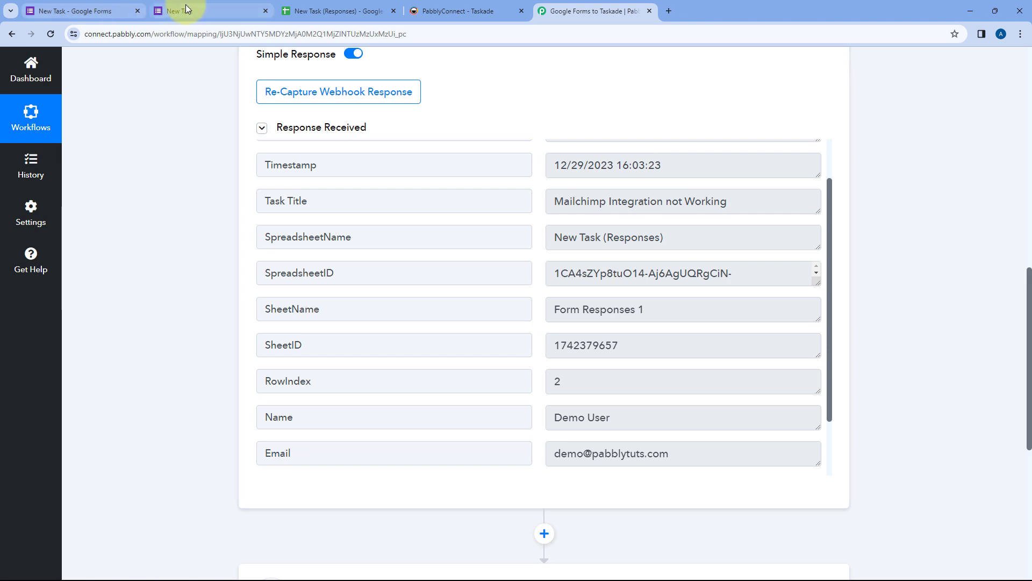
click(295, 7)
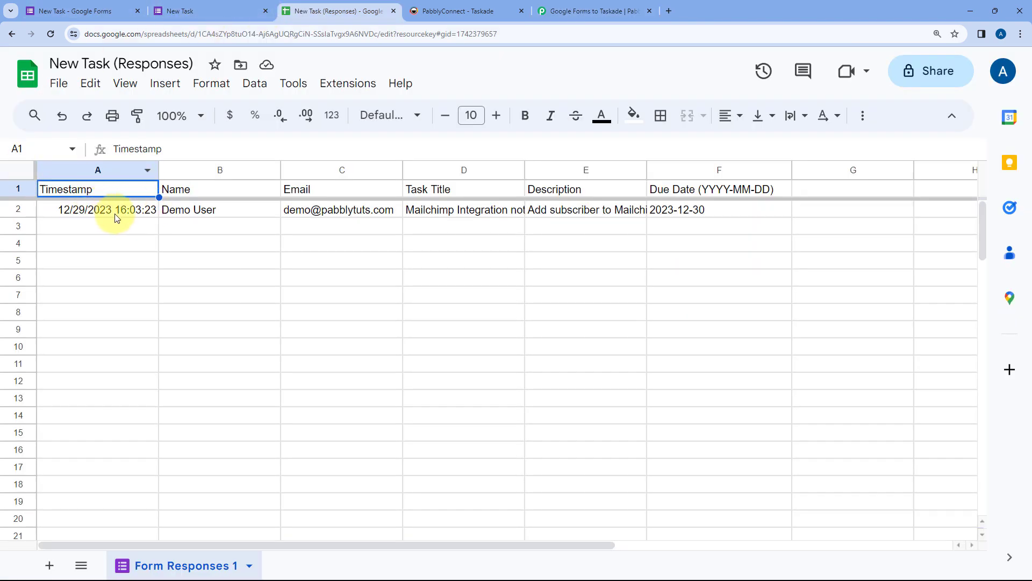
click(570, 10)
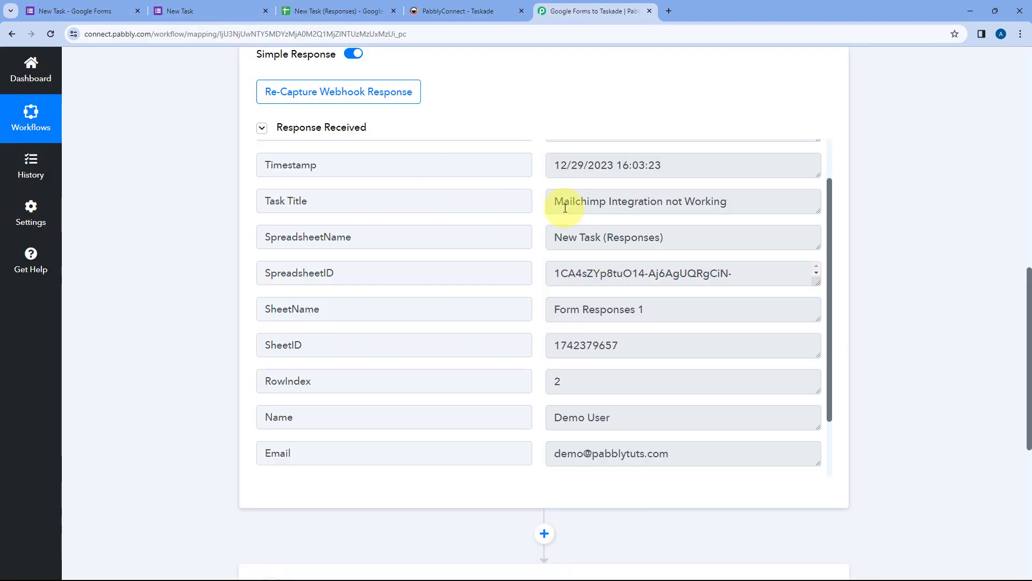
Step: Check the captured SpreadsheetName 'New Task (Responses)' and Task Title against the submitted form
scroll(572, 208, down, 1)
drag(679, 186, 539, 202)
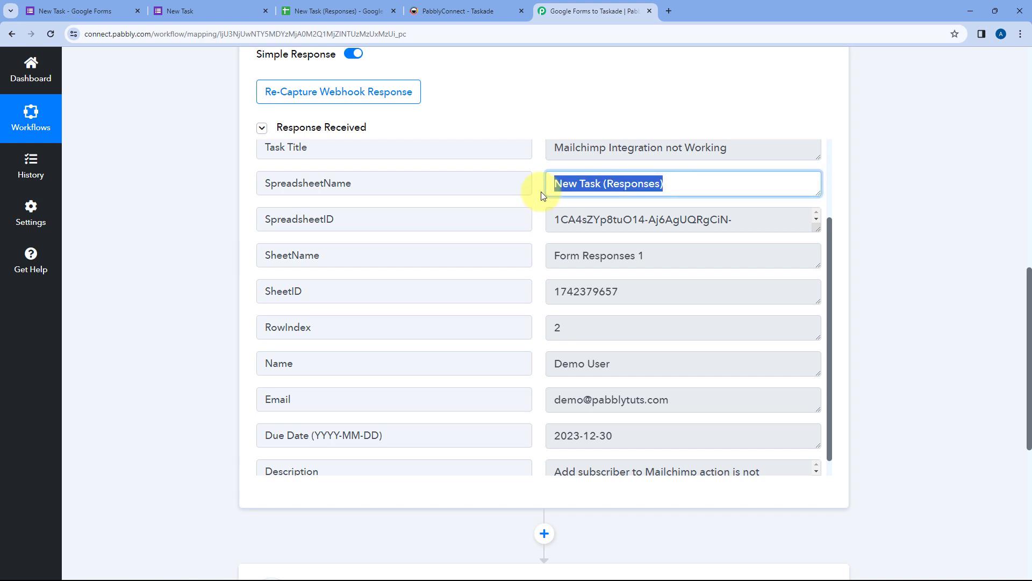
scroll(559, 191, up, 1)
drag(749, 199, 484, 203)
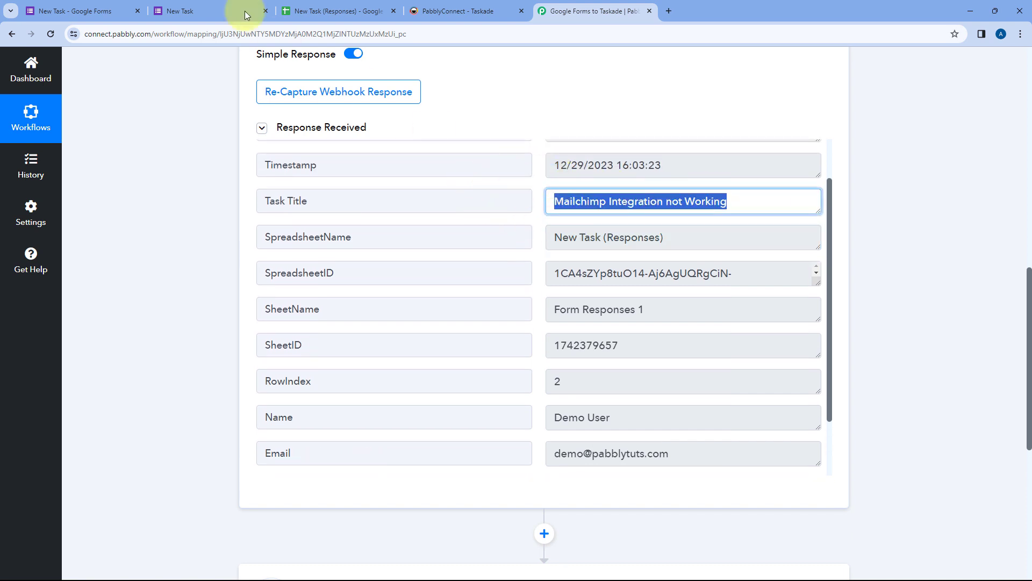
click(204, 10)
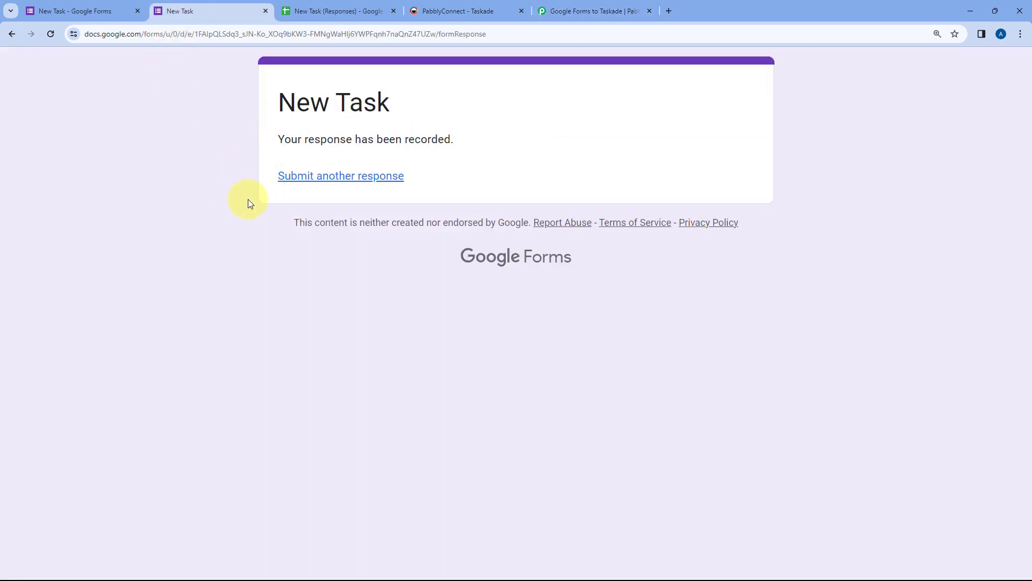
click(599, 8)
Step: Verify the captured name, email, Due Date 2023-12-30 and Description against the form response
scroll(532, 242, down, 1)
scroll(540, 244, down, 1)
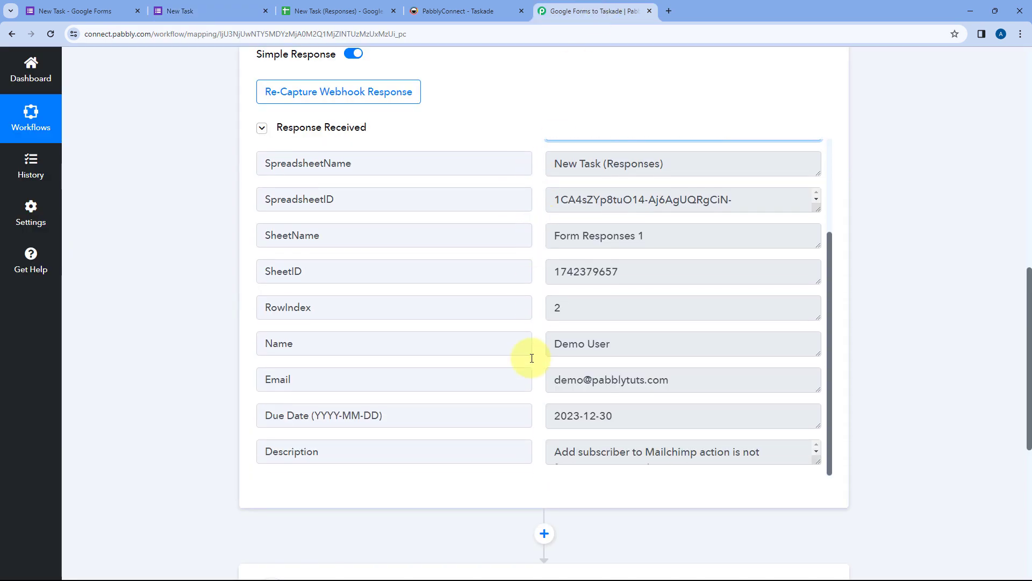
drag(636, 342, 551, 345)
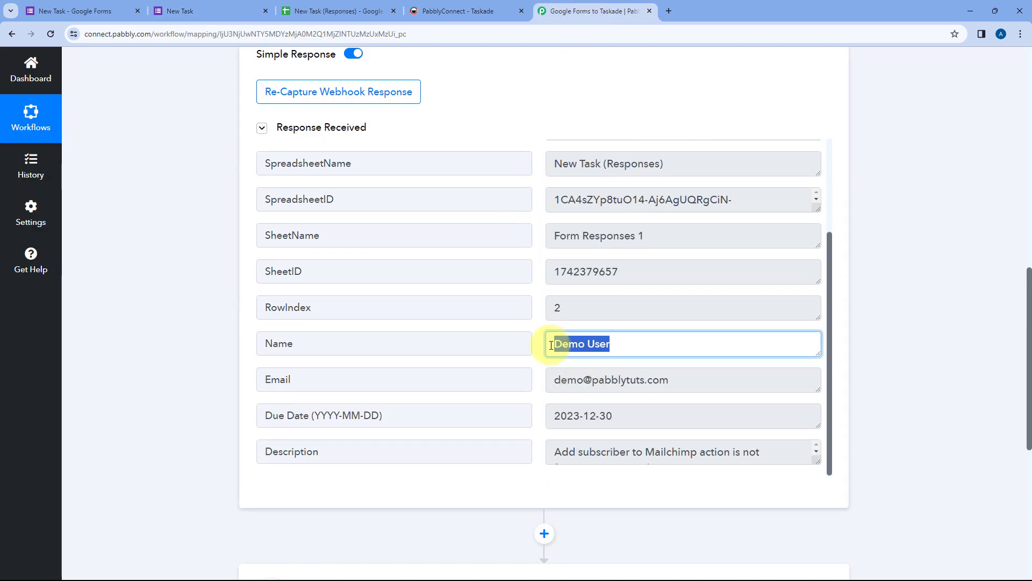
drag(675, 379, 539, 382)
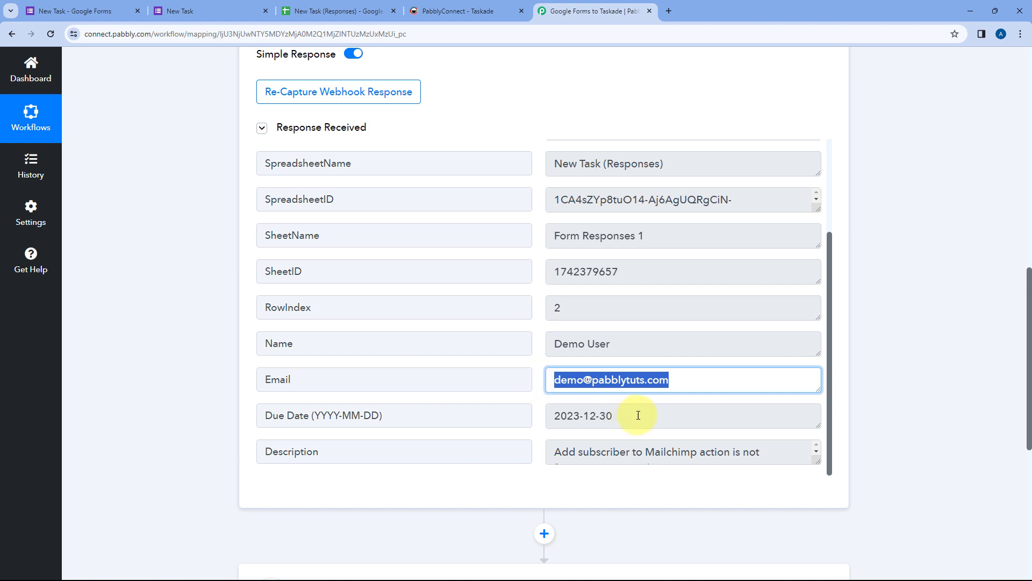
drag(638, 415, 536, 422)
scroll(645, 393, down, 1)
drag(817, 407, 792, 432)
scroll(644, 349, down, 1)
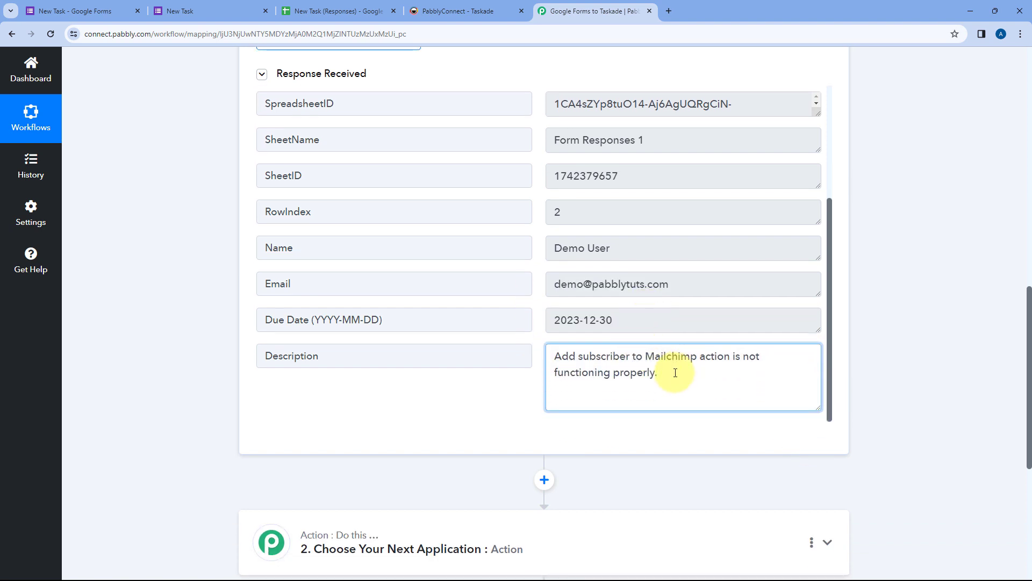
click(540, 331)
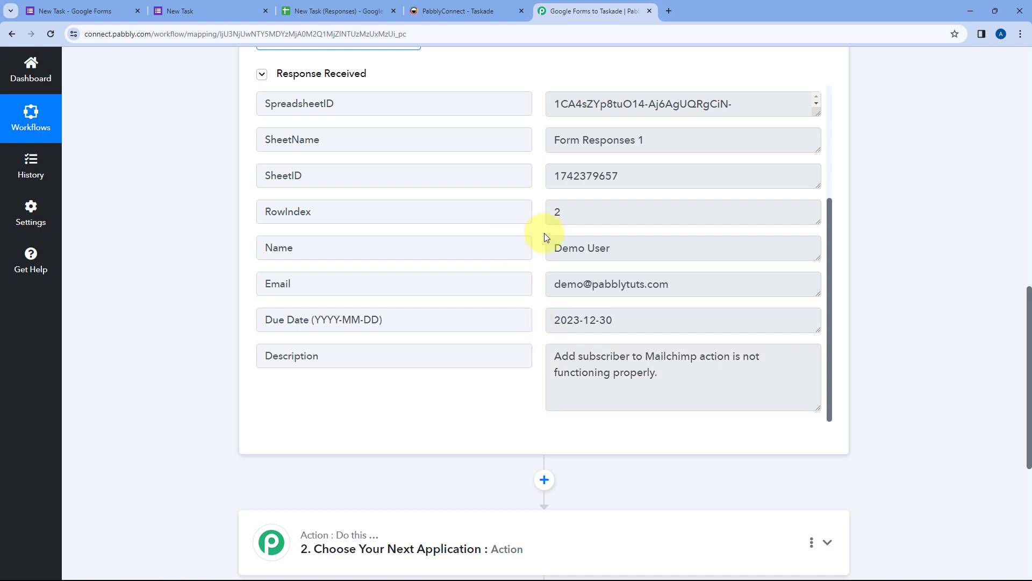
scroll(544, 234, up, 3)
click(219, 5)
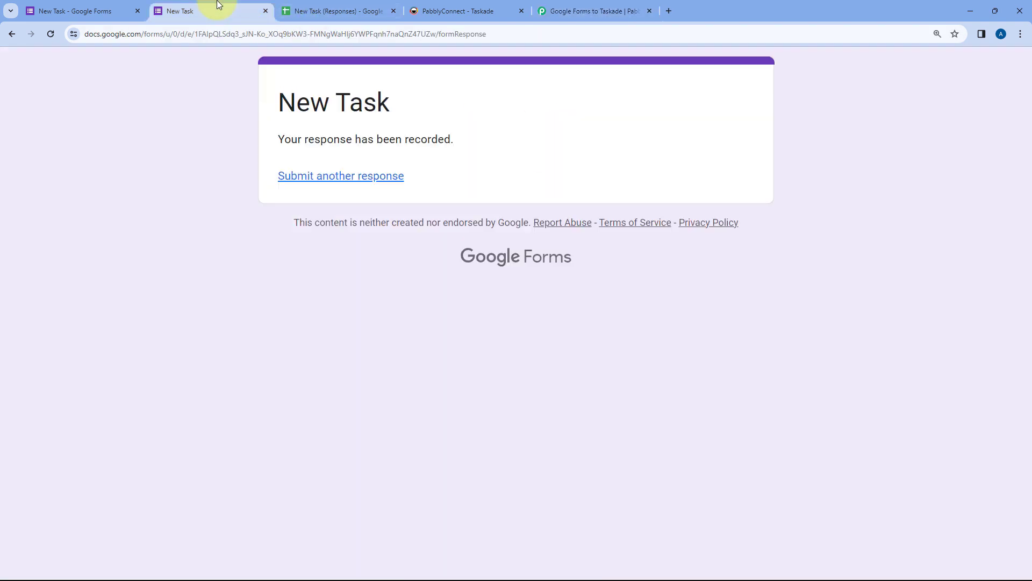
click(591, 11)
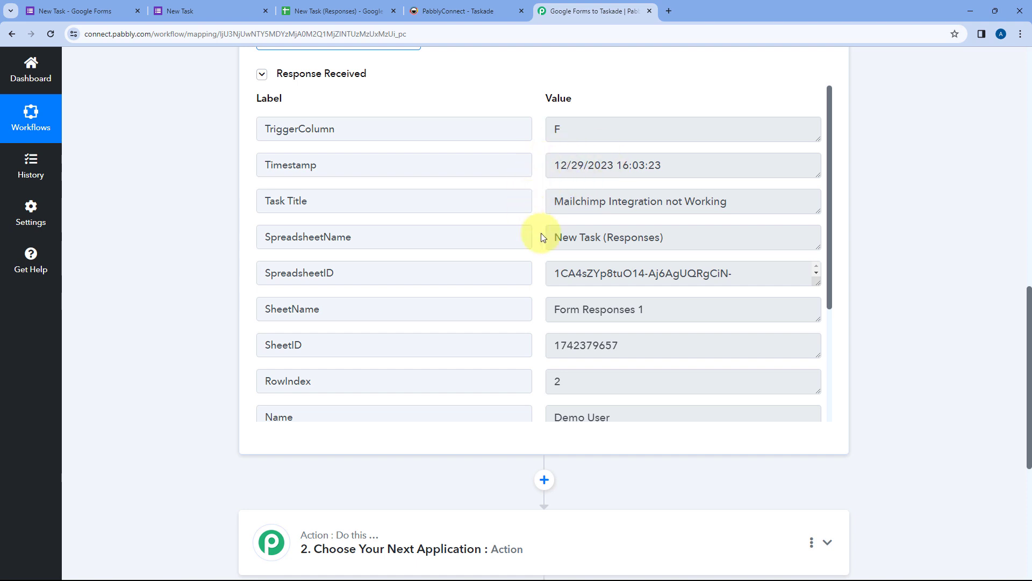
Step: Open the second action step to choose its application
scroll(544, 268, down, 3)
scroll(211, 243, down, 6)
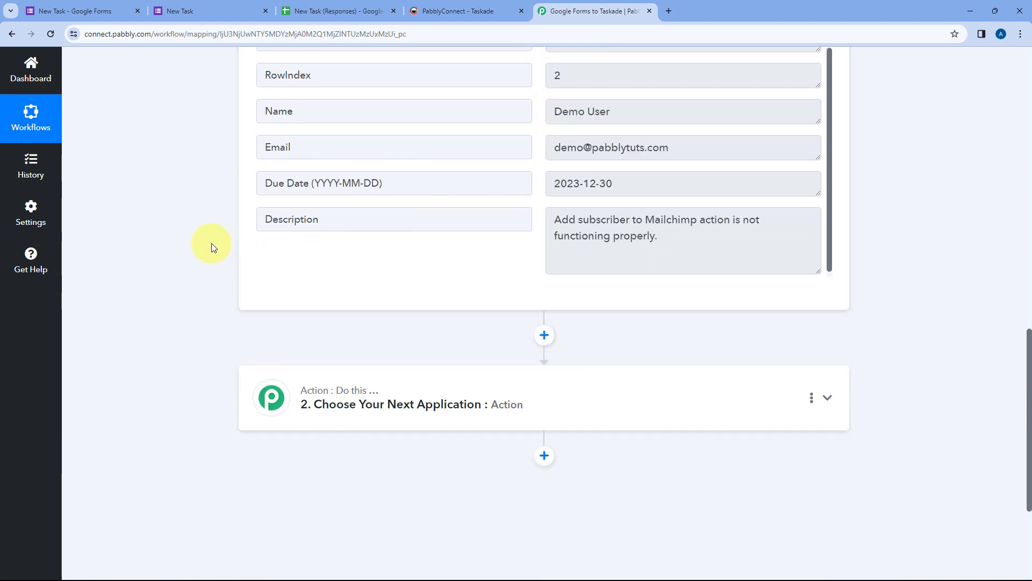
click(536, 218)
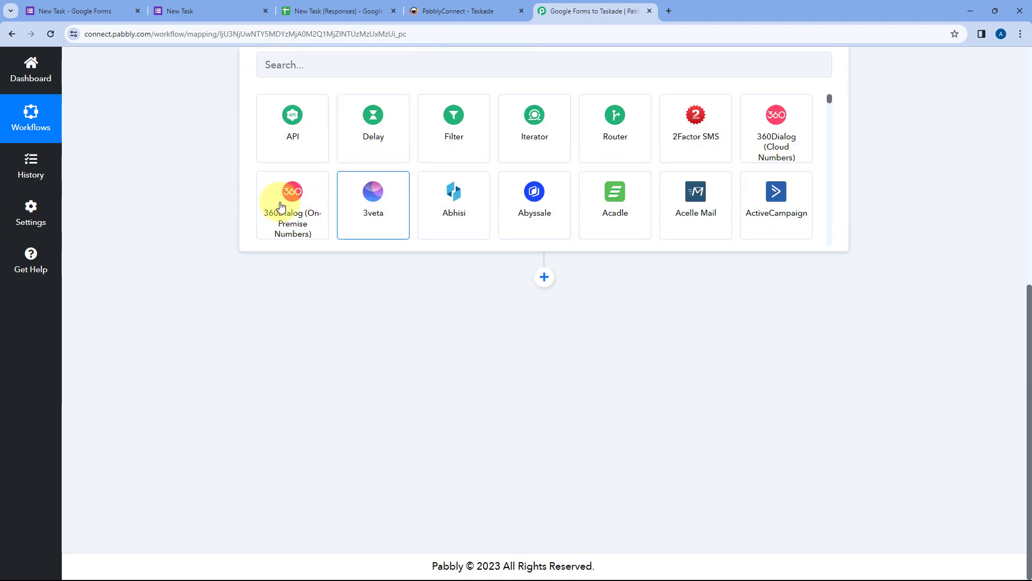
Step: Set the action app to Taskade with the Create Task event and start connecting an account
click(319, 286)
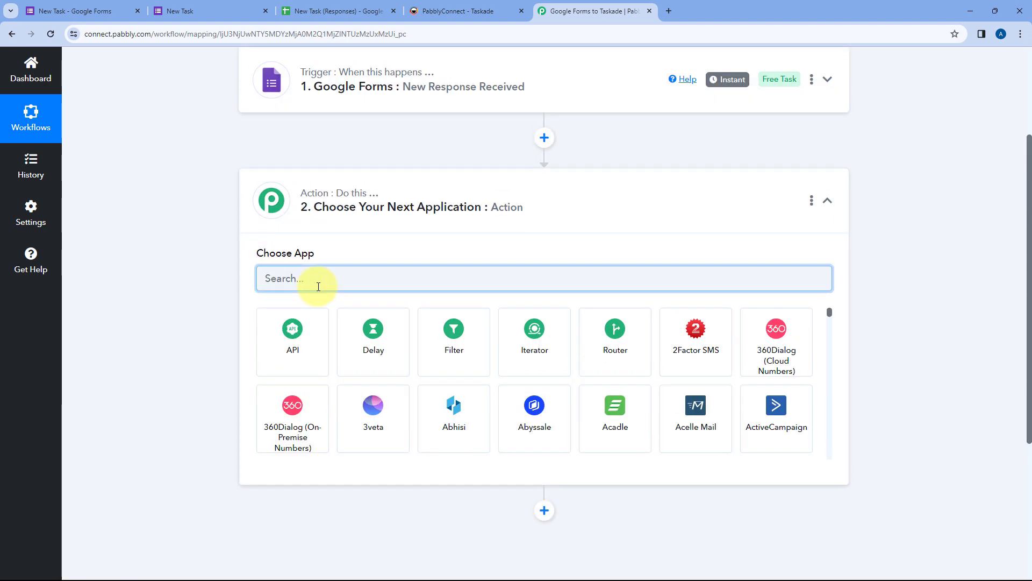
text(Taskade)
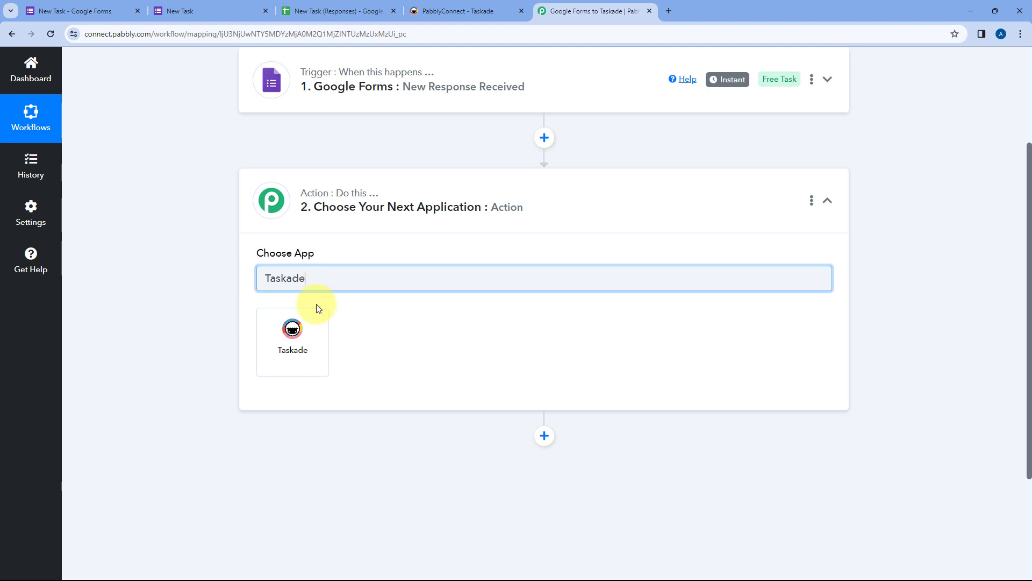
click(312, 329)
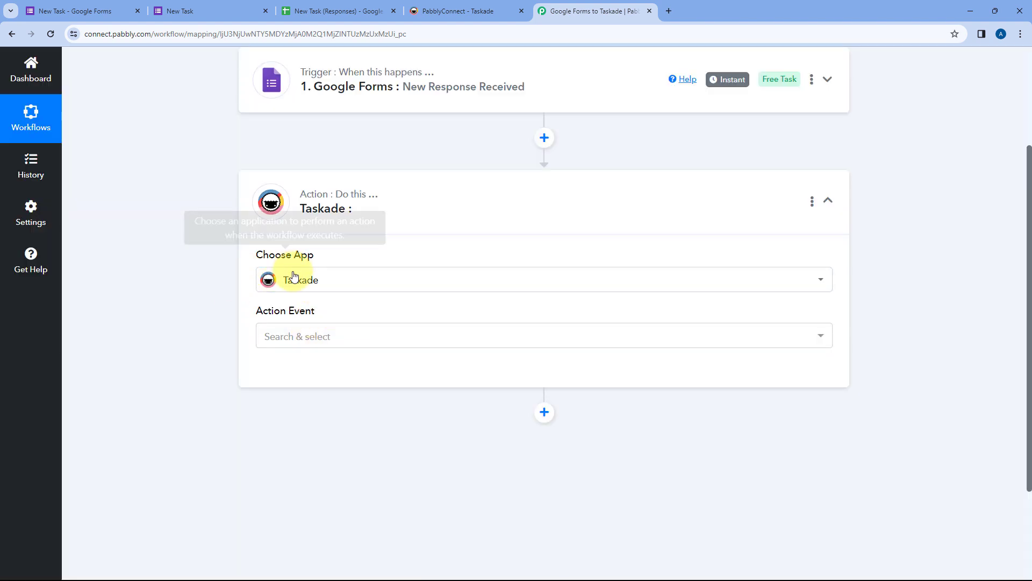
click(364, 337)
scroll(210, 309, down, 1)
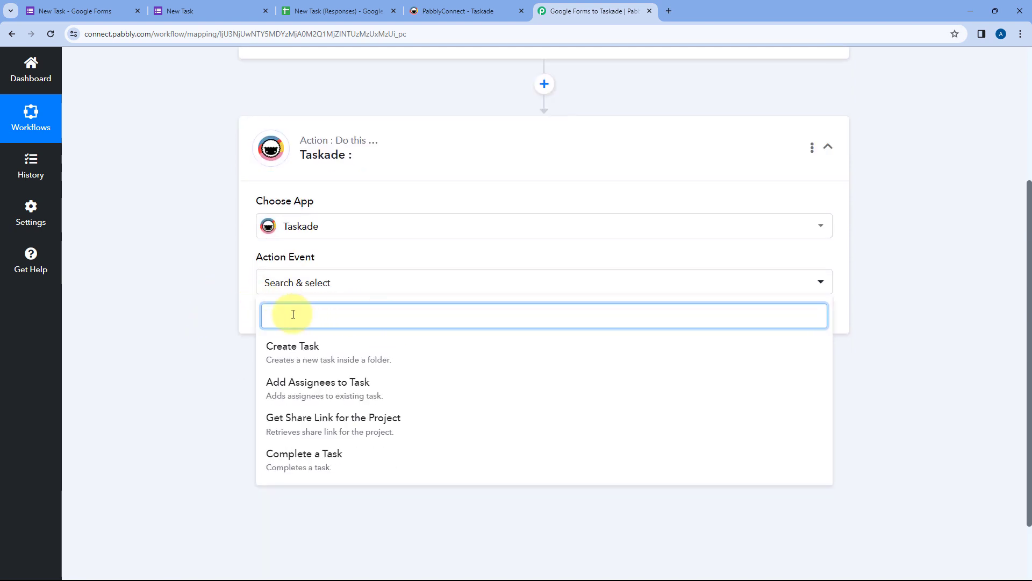
click(340, 351)
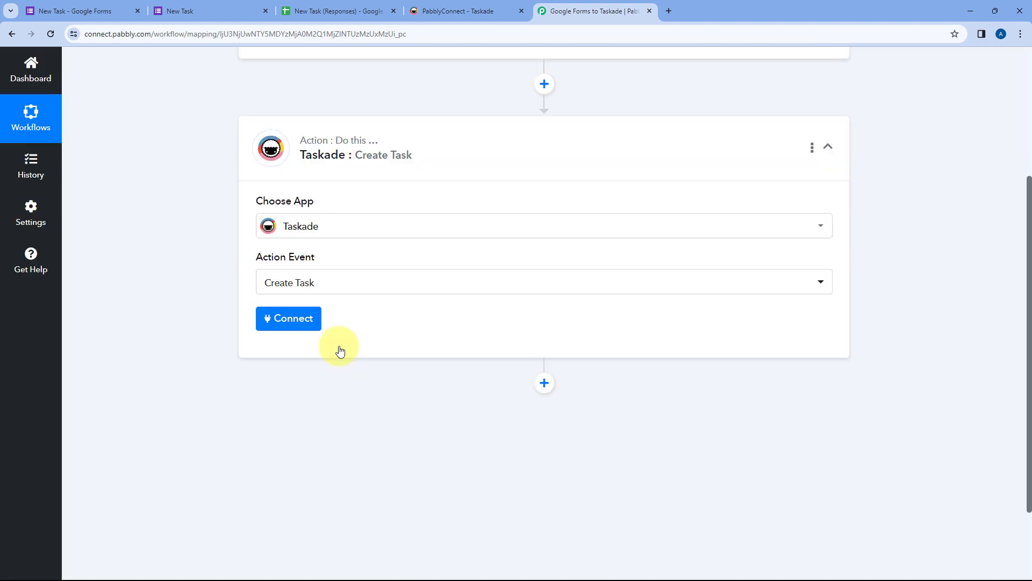
click(294, 317)
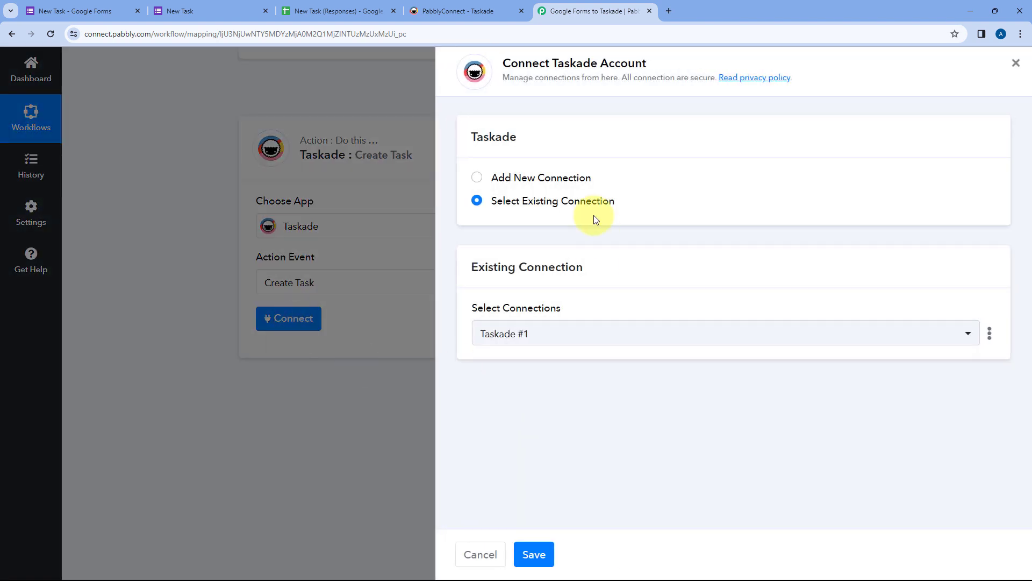
Step: Add a new Taskade connection and authorize access to the Taskade account
click(477, 177)
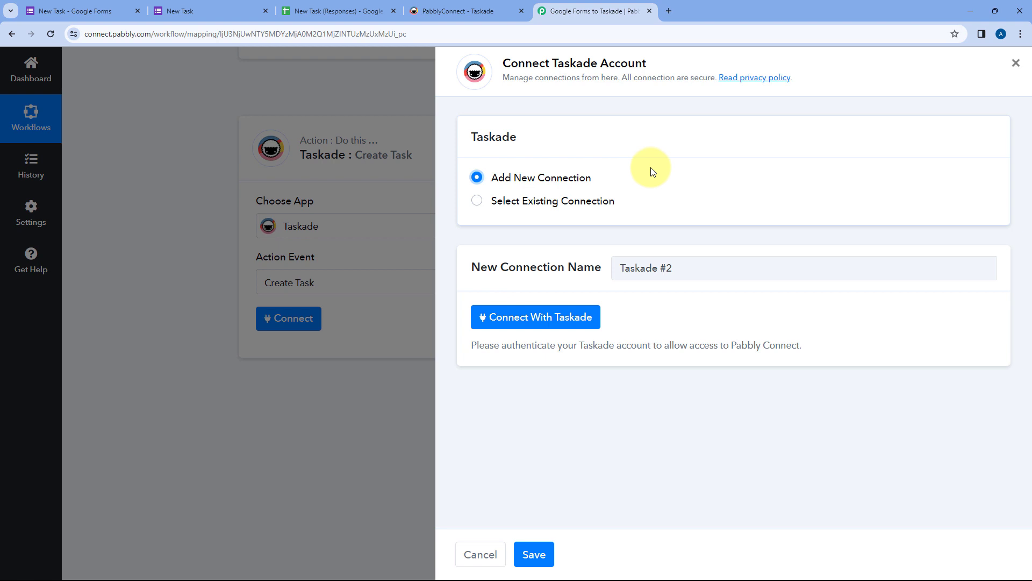
click(532, 322)
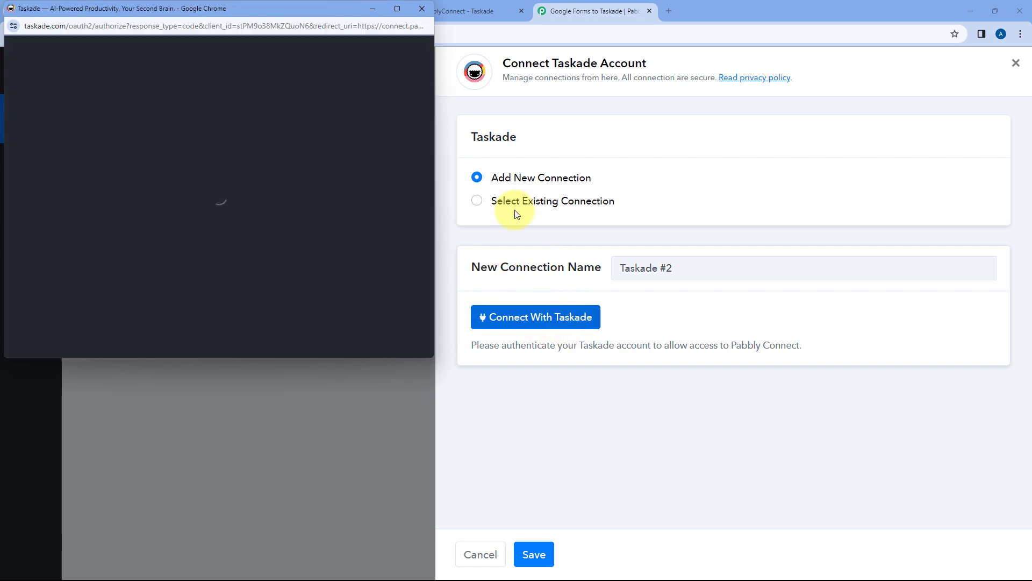
drag(292, 4, 292, 72)
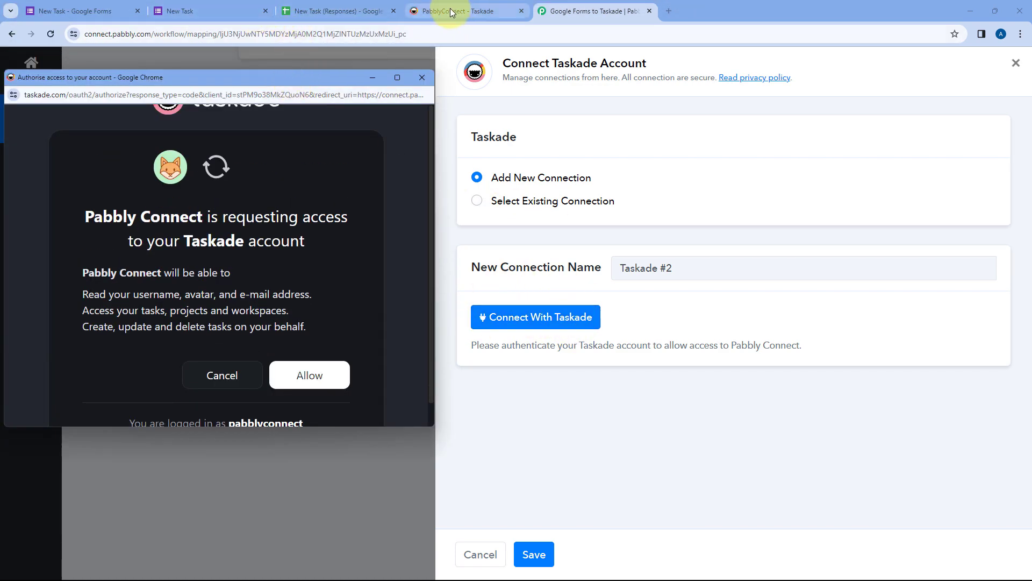
click(452, 10)
click(591, 11)
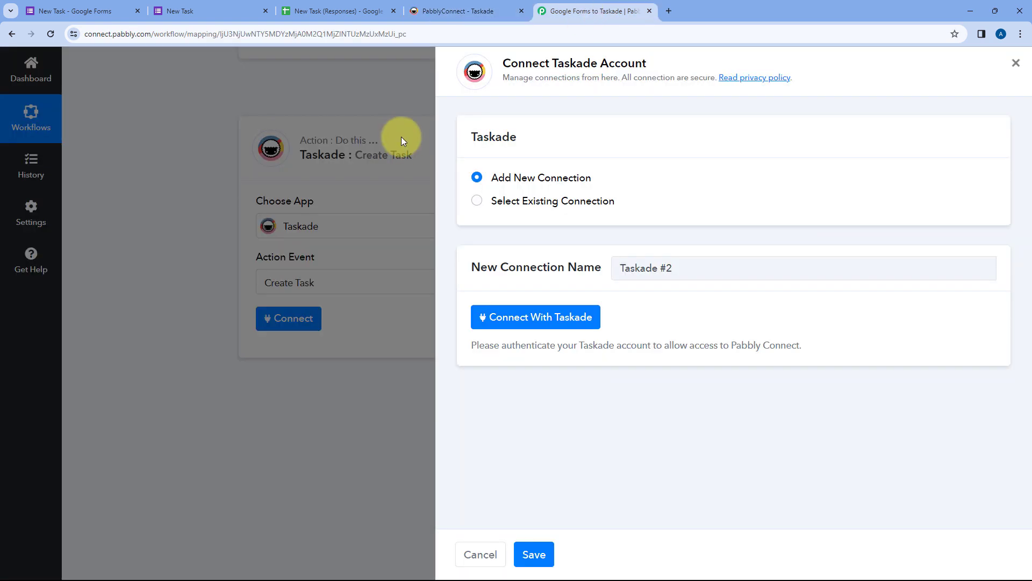
scroll(317, 228, down, 1)
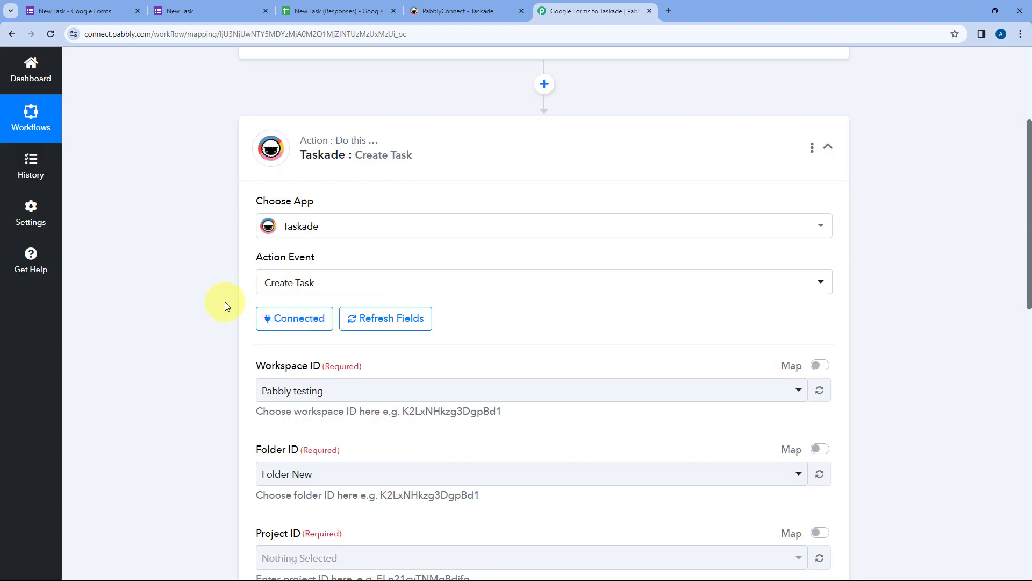
Step: List the Workspace ID options (Pabbly testing, Workspace) and compare them with Taskade's spaces
scroll(231, 299, down, 3)
scroll(234, 292, down, 1)
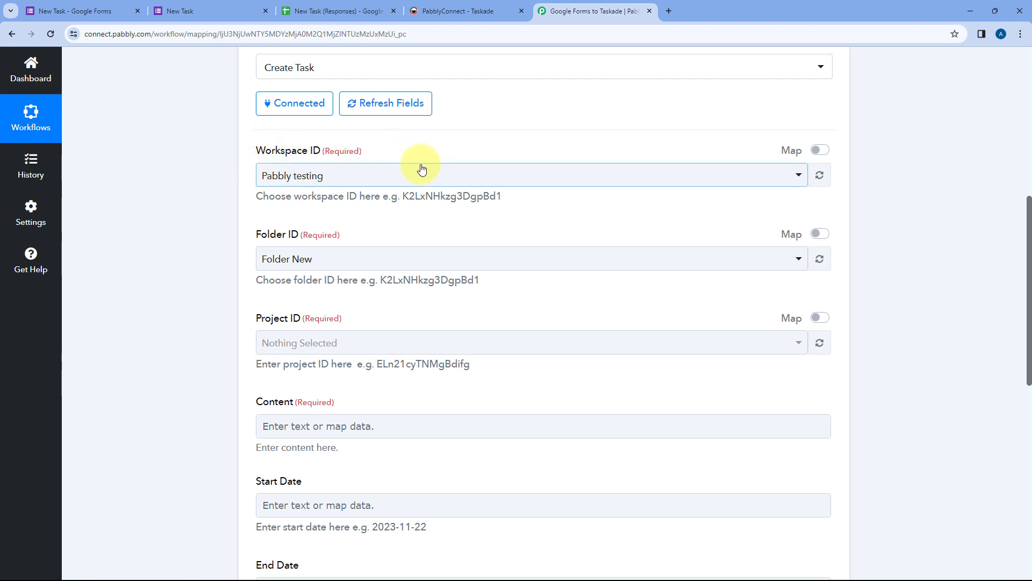
click(434, 178)
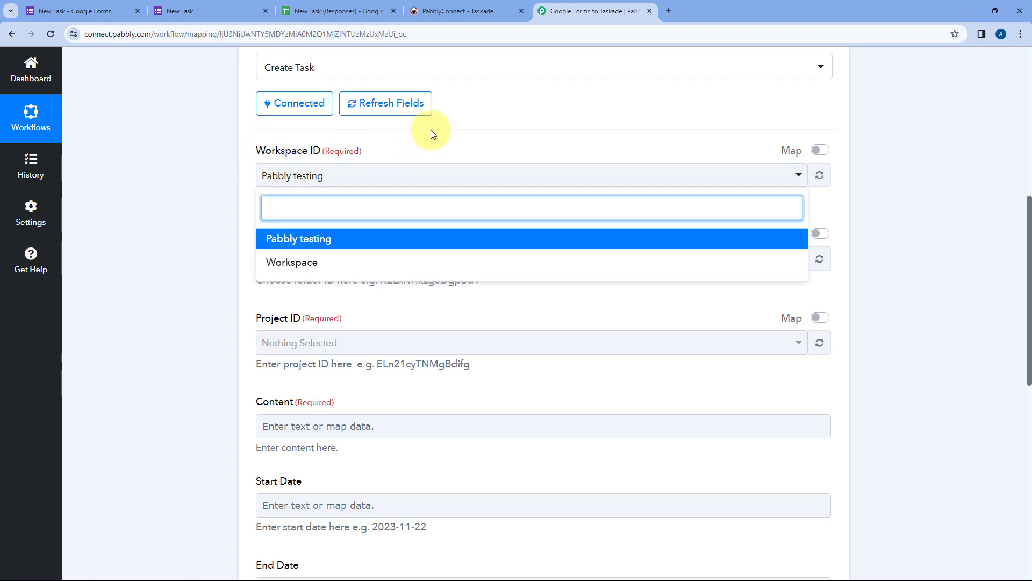
click(466, 12)
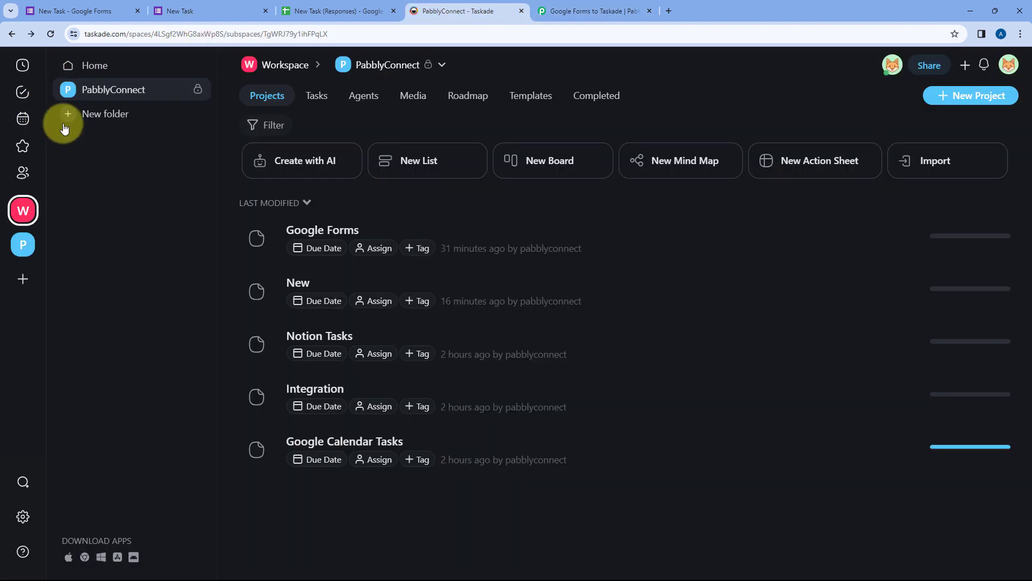
click(24, 214)
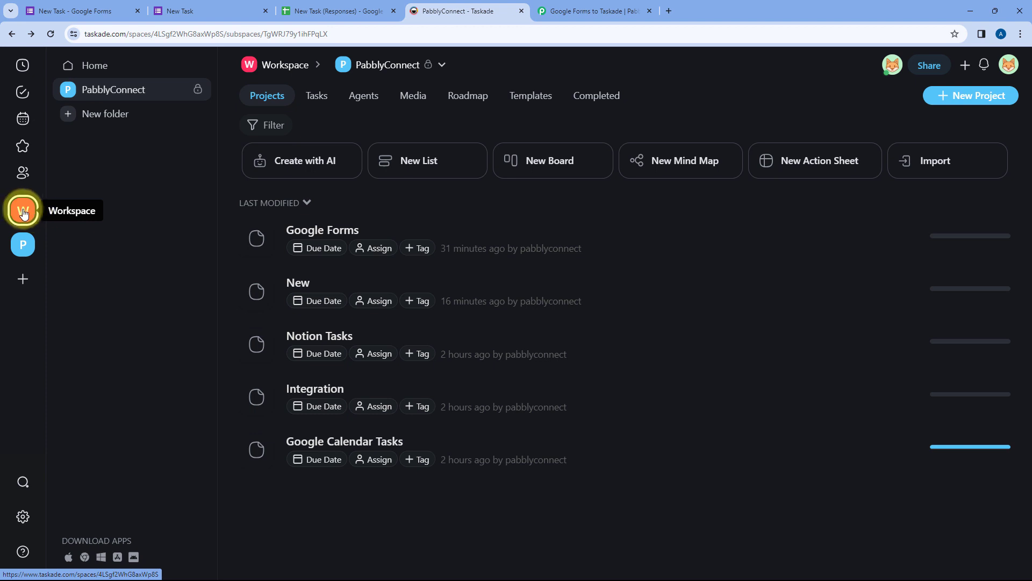
click(24, 246)
Step: Set the Taskade action's Workspace ID to Workspace
click(591, 11)
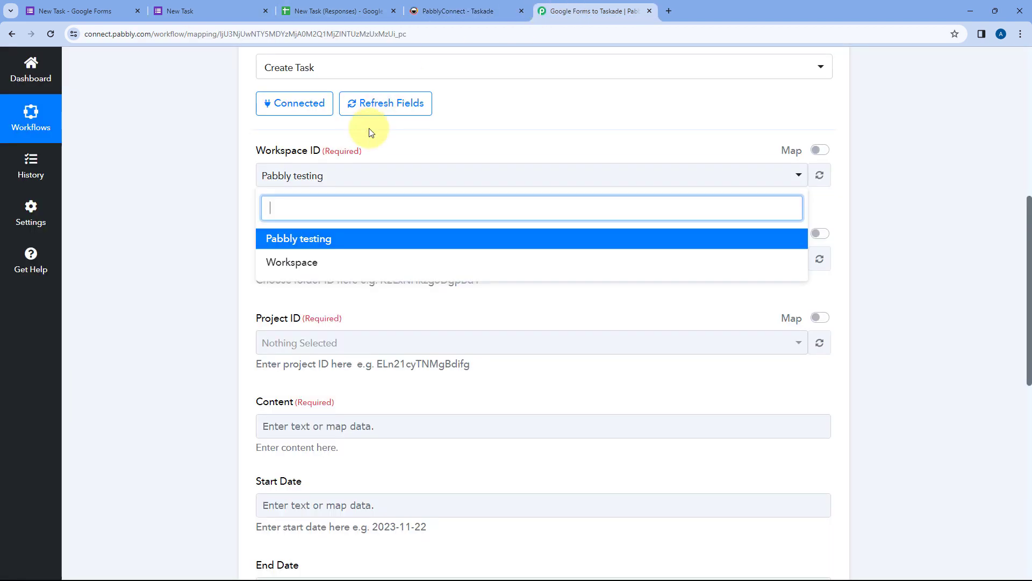
click(291, 262)
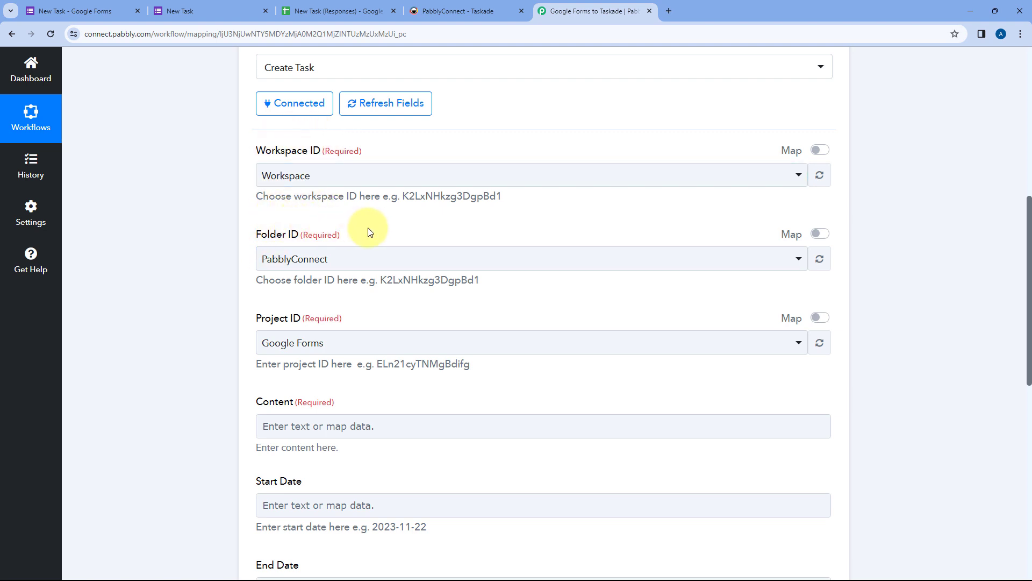
scroll(322, 155, up, 1)
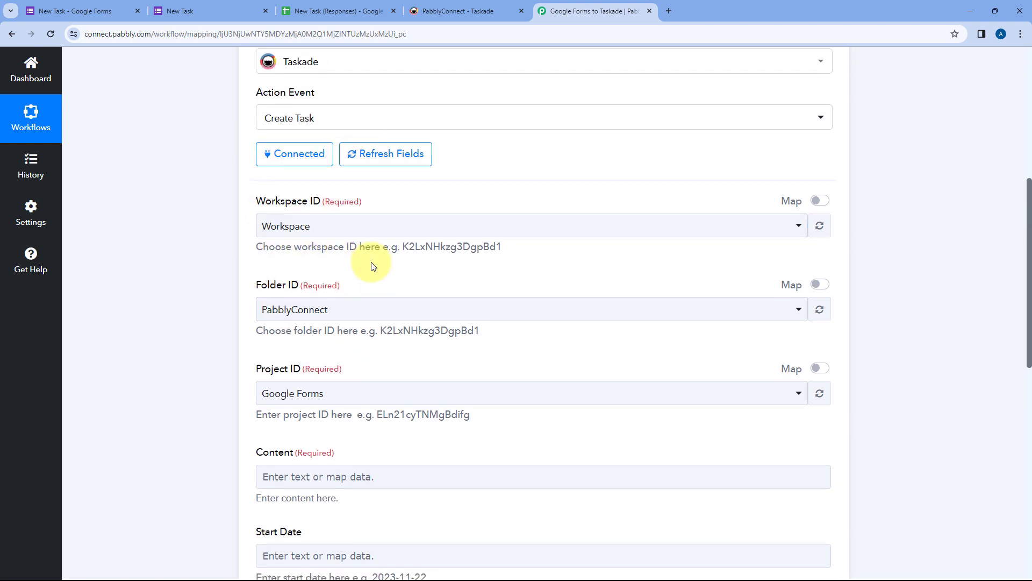
scroll(371, 266, down, 1)
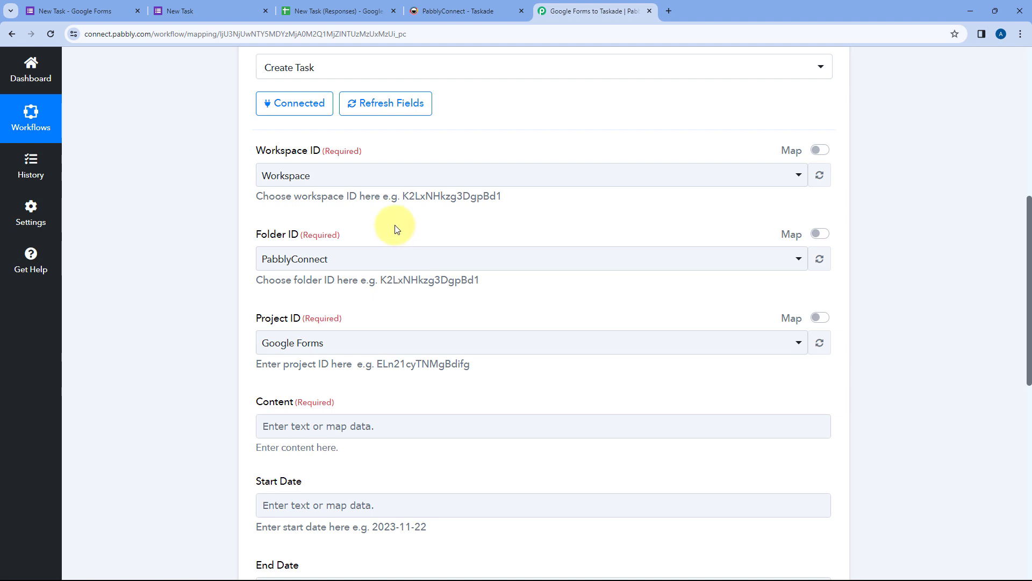
scroll(395, 225, down, 1)
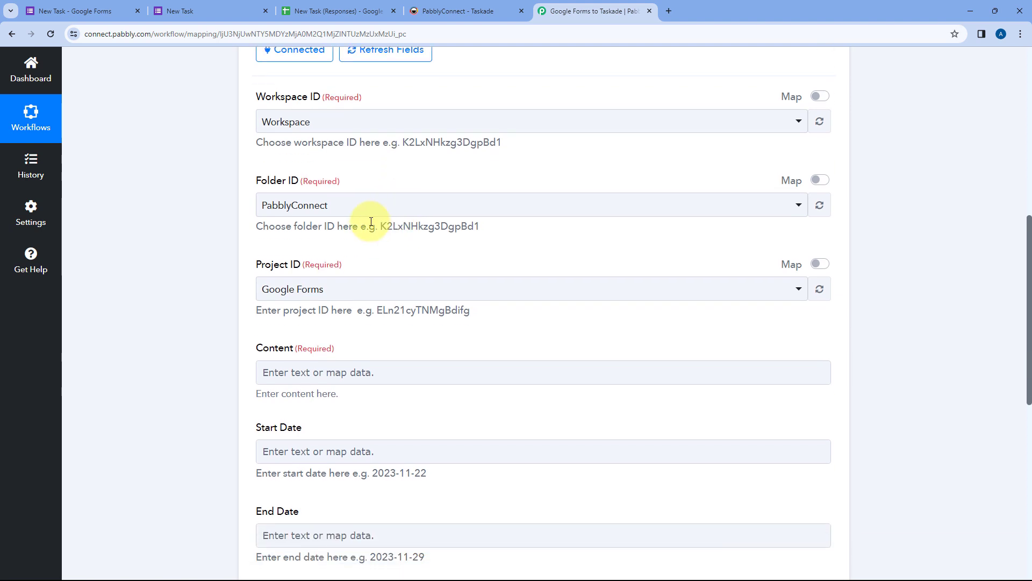
Step: After checking names in Taskade, set Folder ID to PabblyConnect and Project ID to Google Forms
click(451, 11)
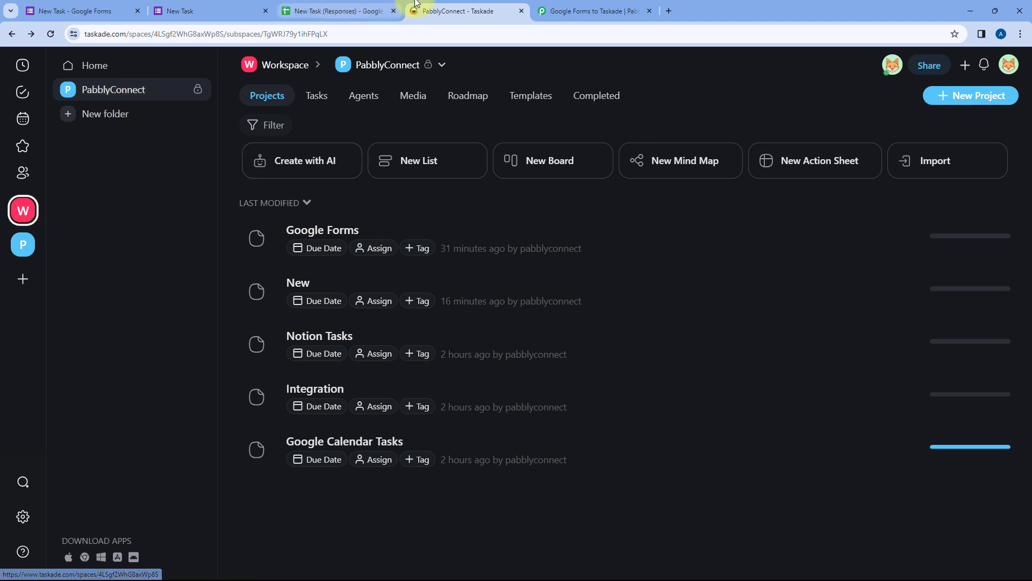
click(565, 7)
click(354, 204)
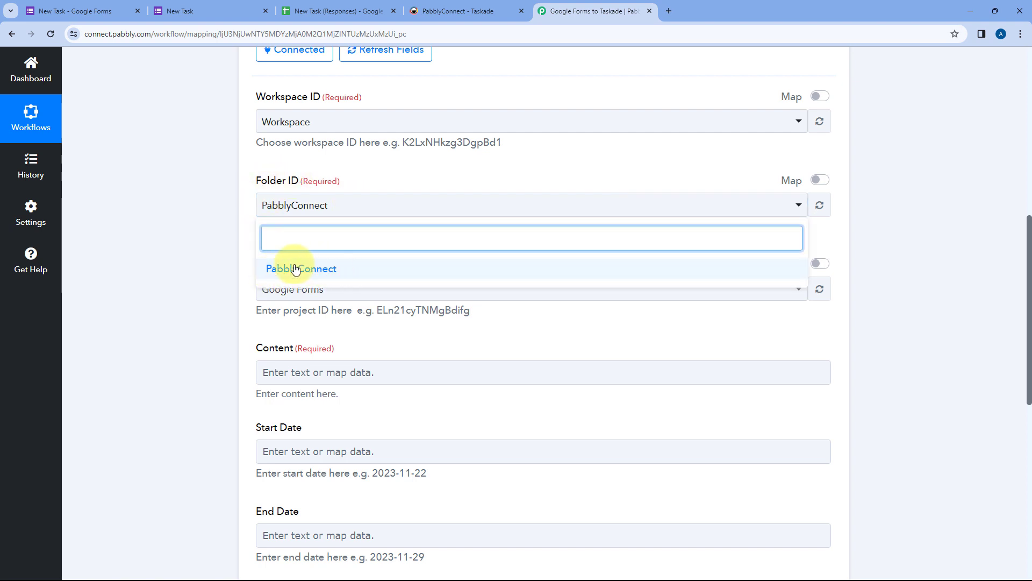
click(247, 208)
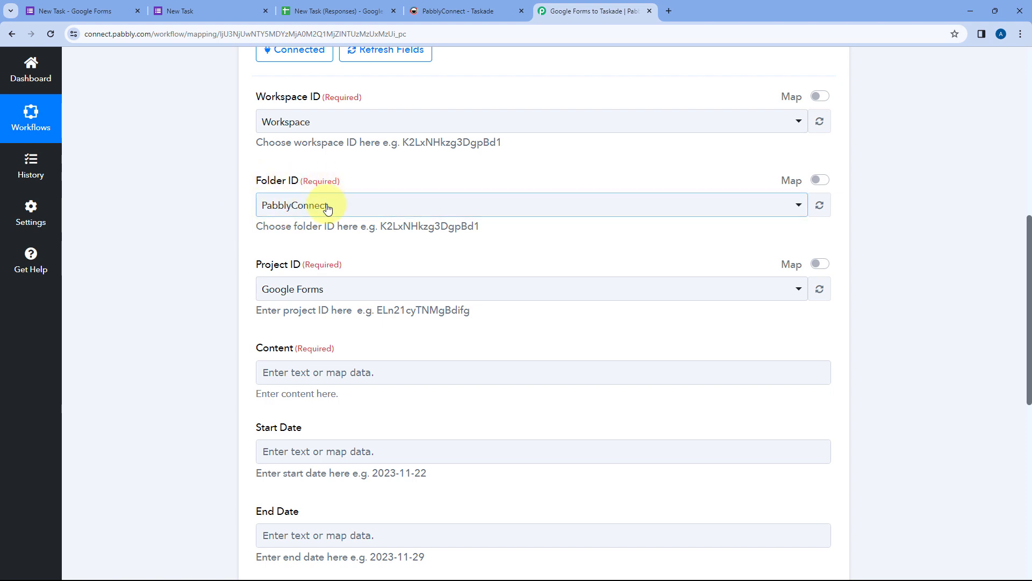
scroll(387, 191, down, 1)
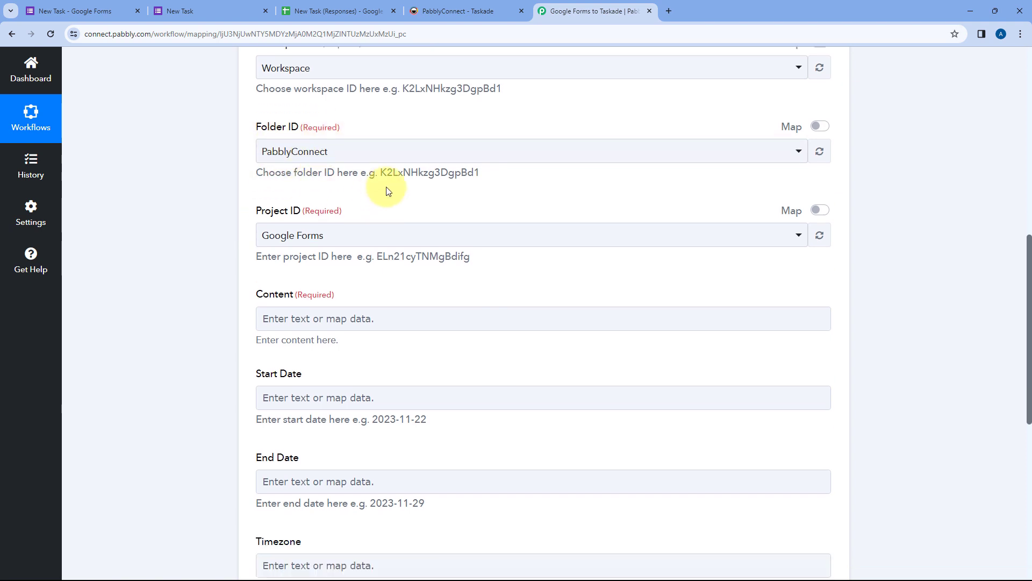
scroll(387, 191, down, 1)
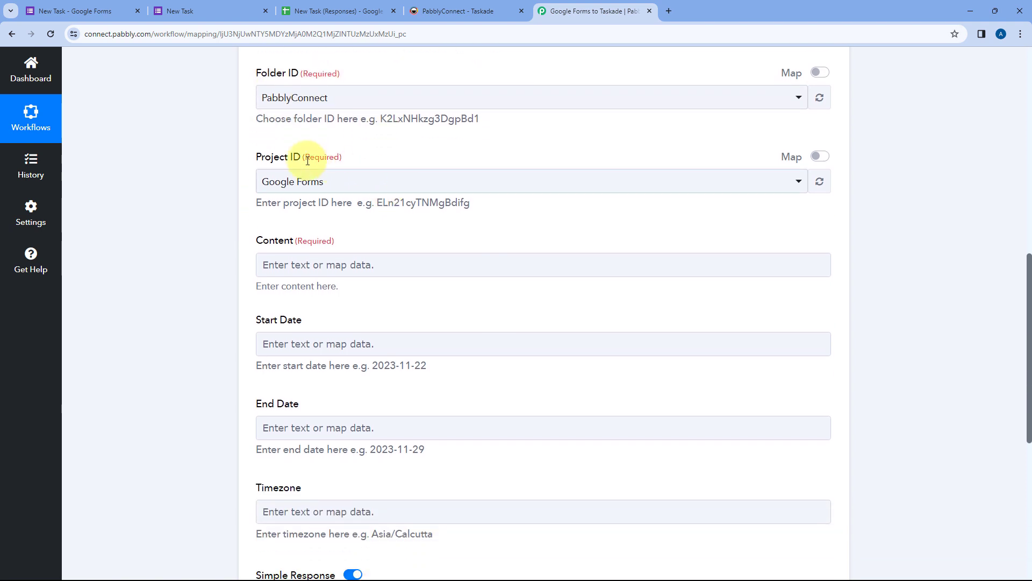
click(386, 179)
click(447, 11)
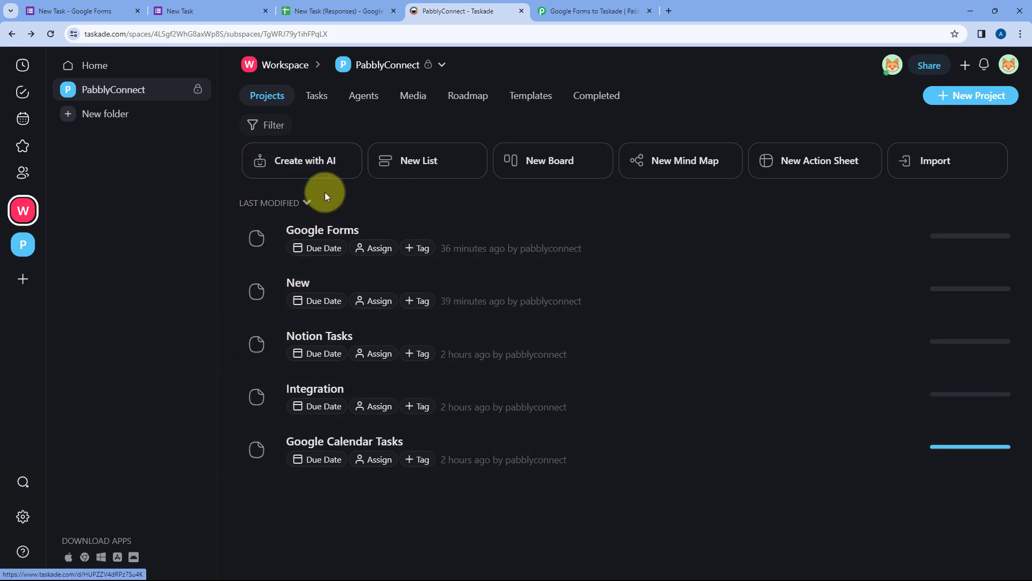
click(574, 5)
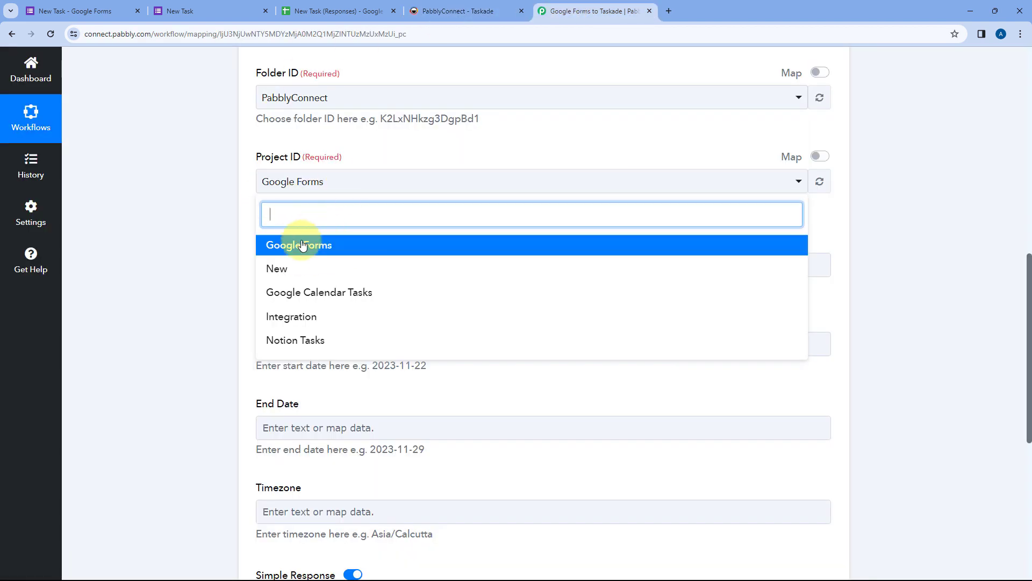
click(349, 243)
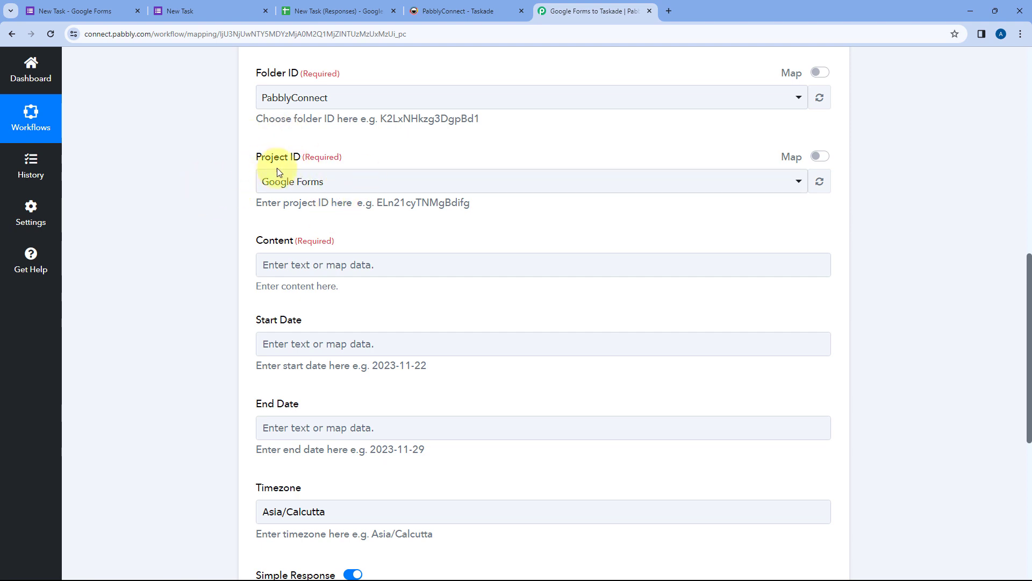
scroll(328, 190, down, 1)
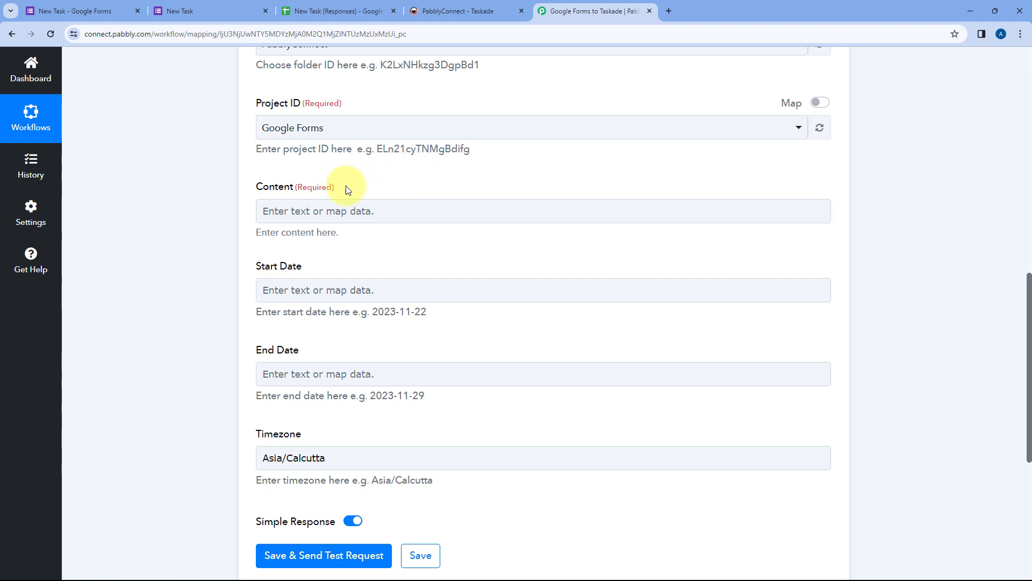
Step: Type the label 'Task Title:' at the start of the Taskade Content field
click(295, 213)
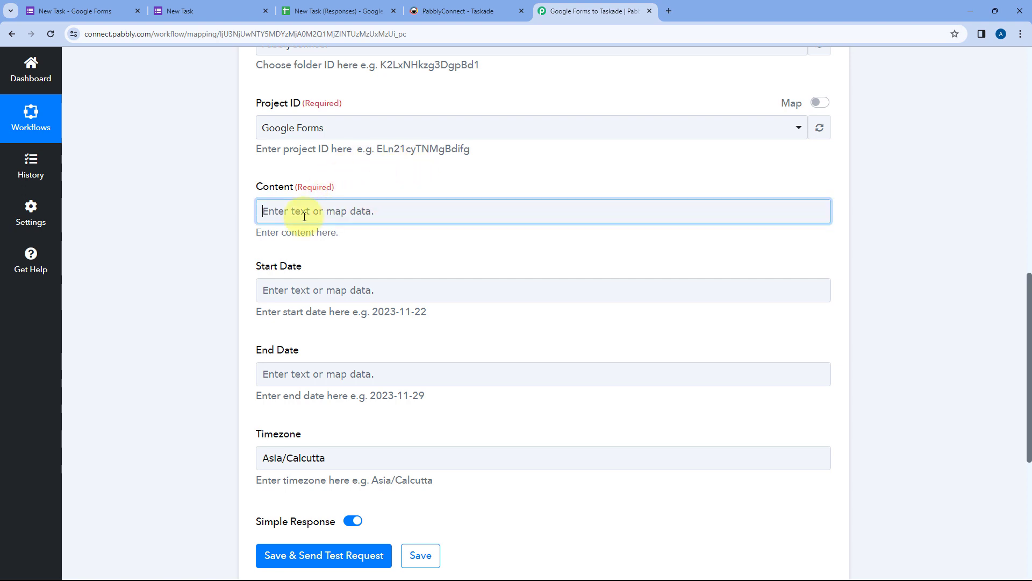
click(295, 210)
text(Task Title:)
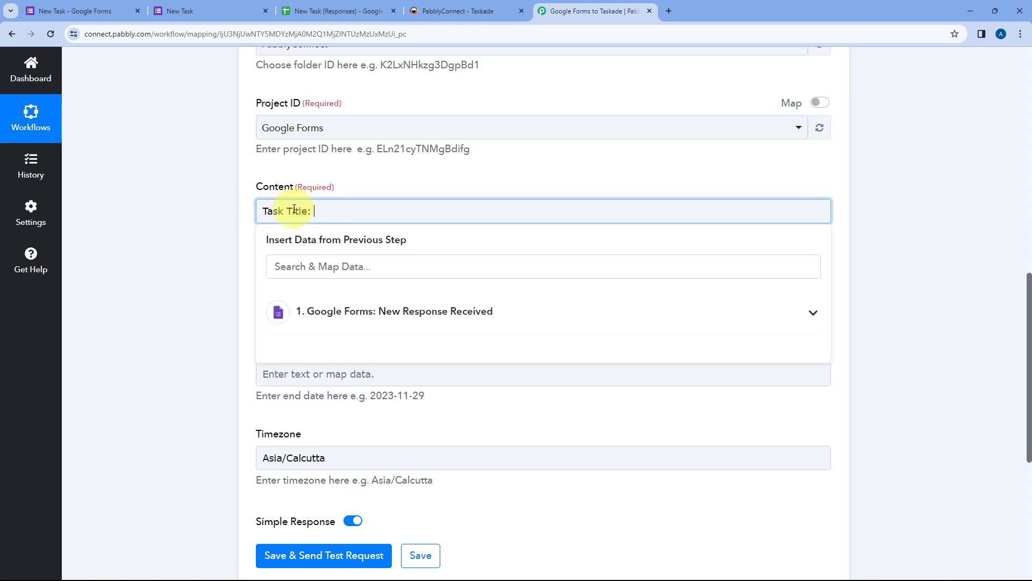
click(180, 11)
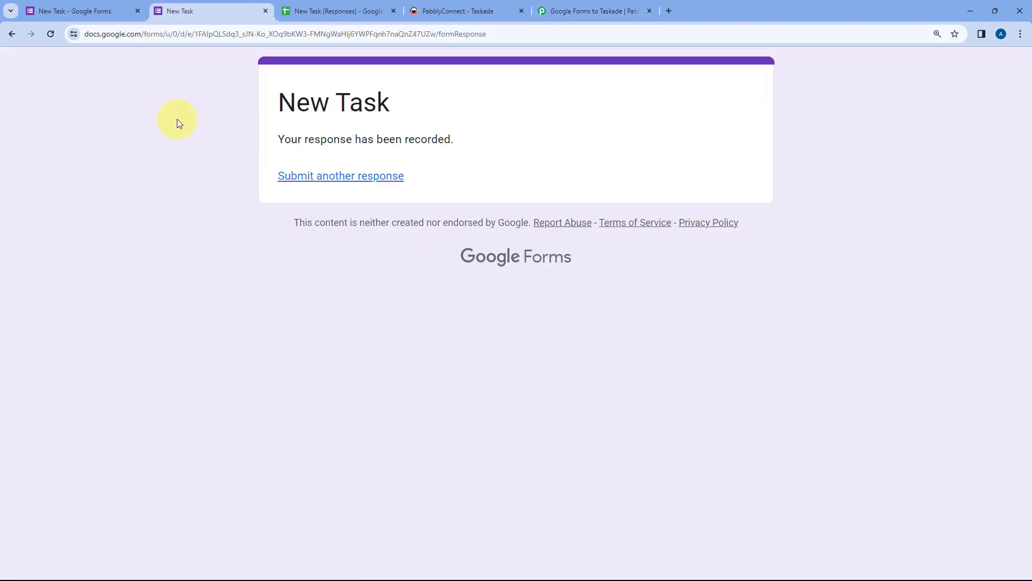
click(594, 8)
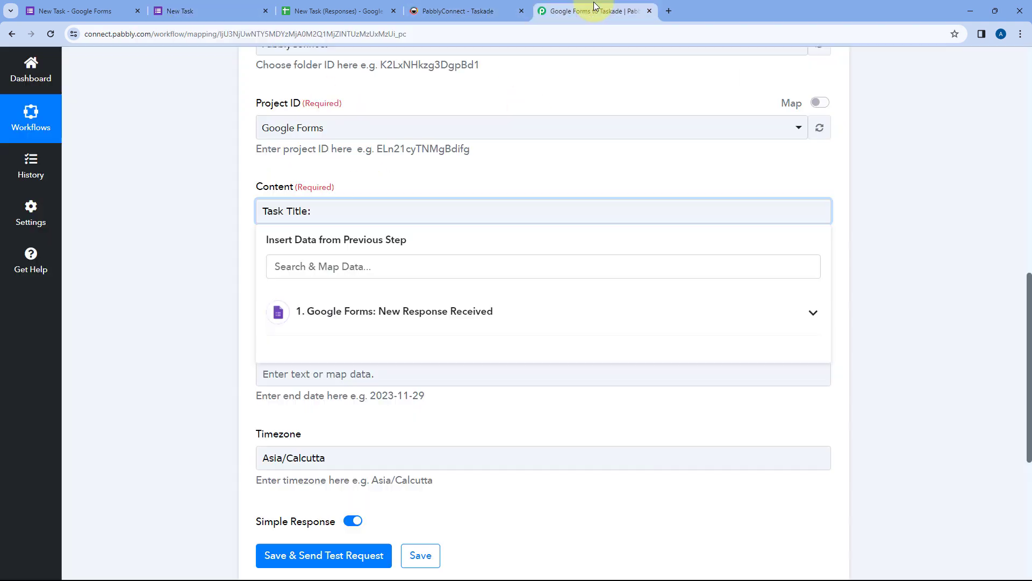
click(301, 210)
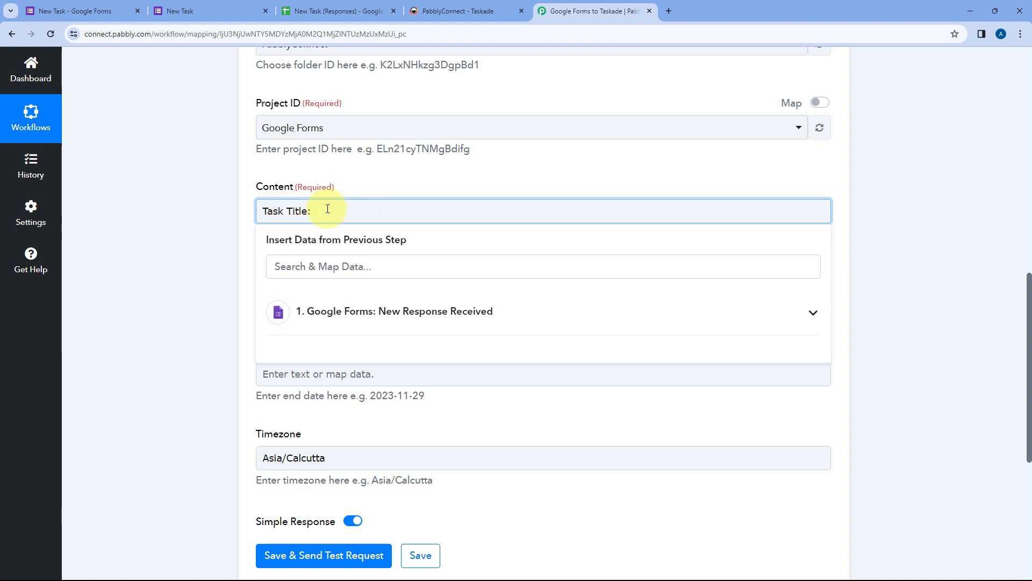
scroll(617, 177, up, 10)
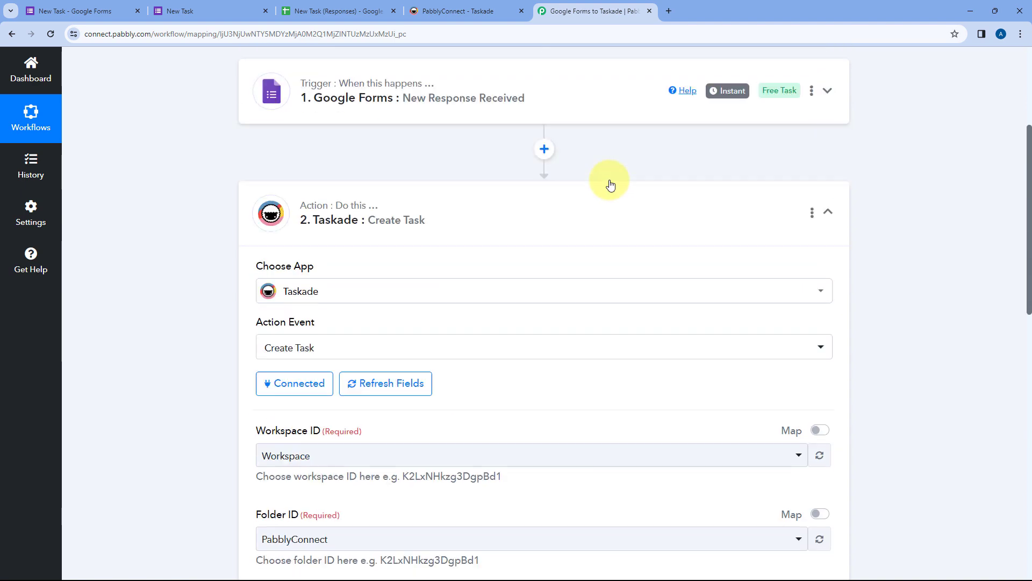
click(565, 148)
scroll(531, 206, down, 10)
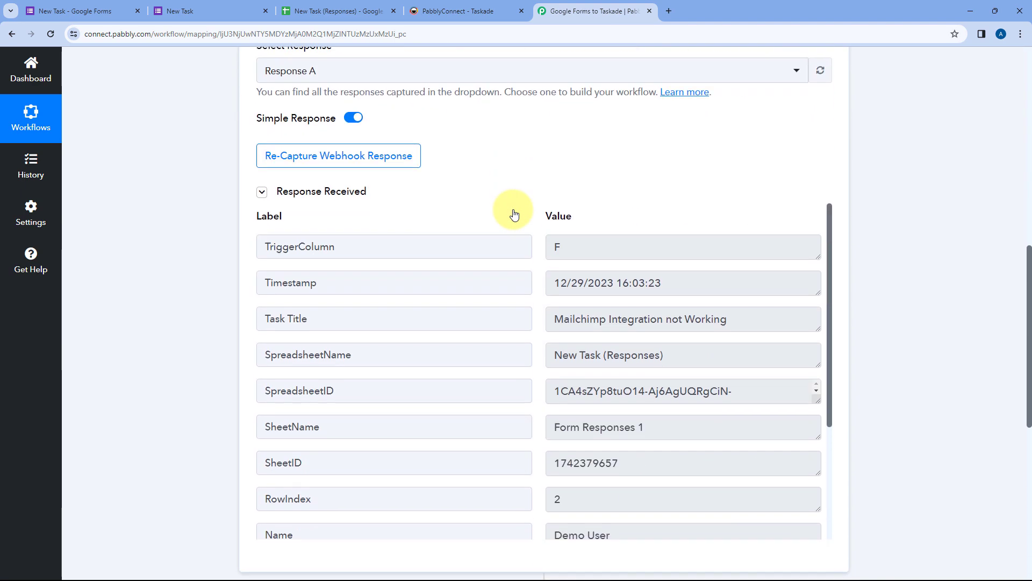
scroll(558, 231, down, 2)
mouse_move(558, 215)
mouse_down()
mouse_move(749, 212)
mouse_move(543, 210)
mouse_up()
click(749, 212)
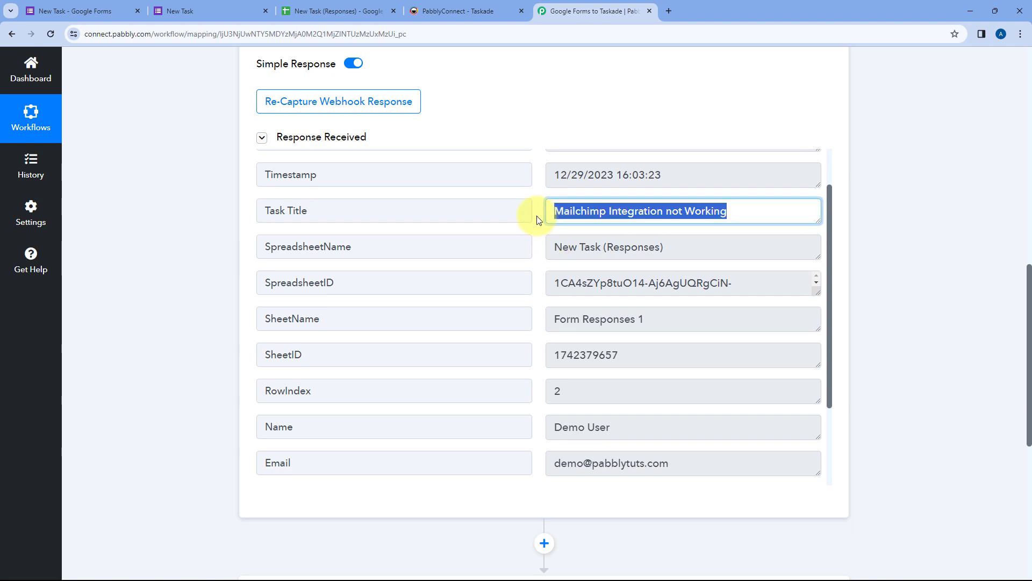
click(539, 220)
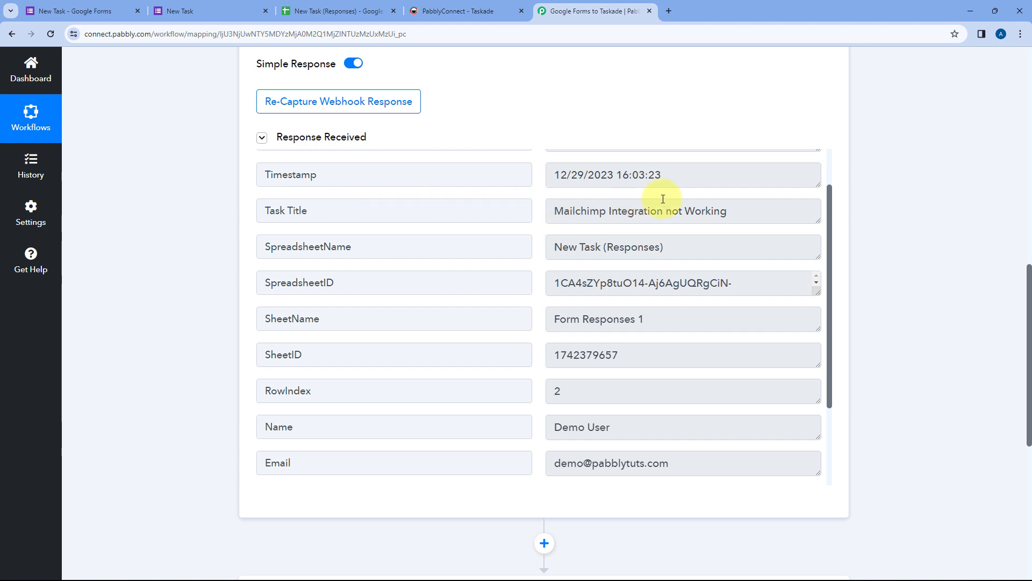
scroll(541, 98, down, 6)
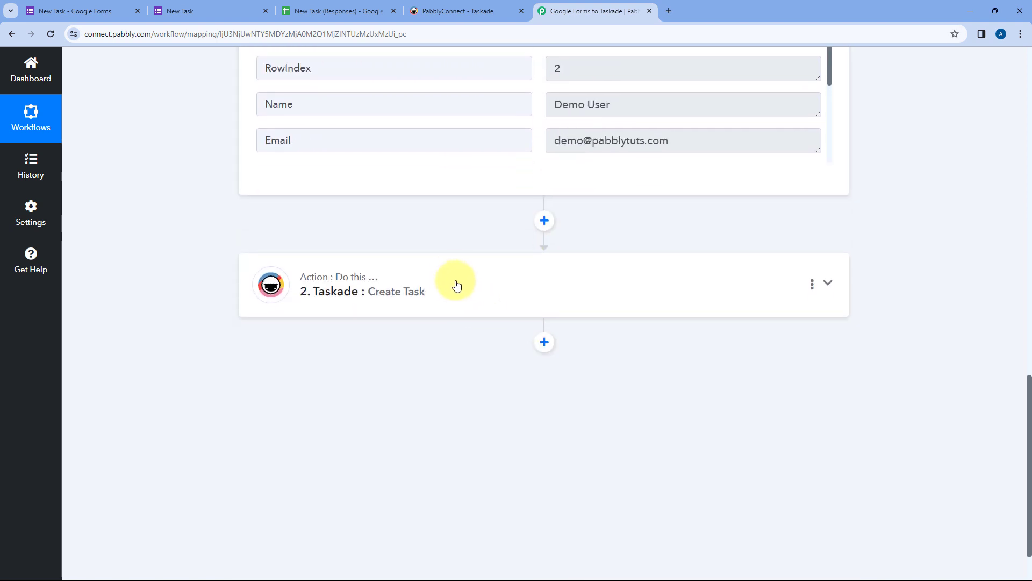
click(456, 285)
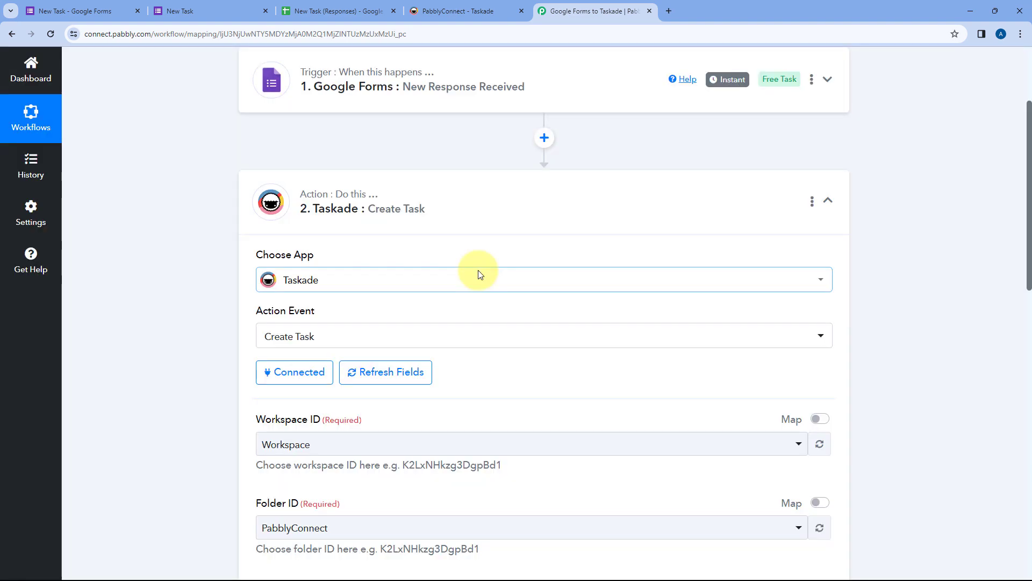
Step: Map the form's Task Title answer after the 'Task Title:' label in Content
scroll(480, 274, down, 8)
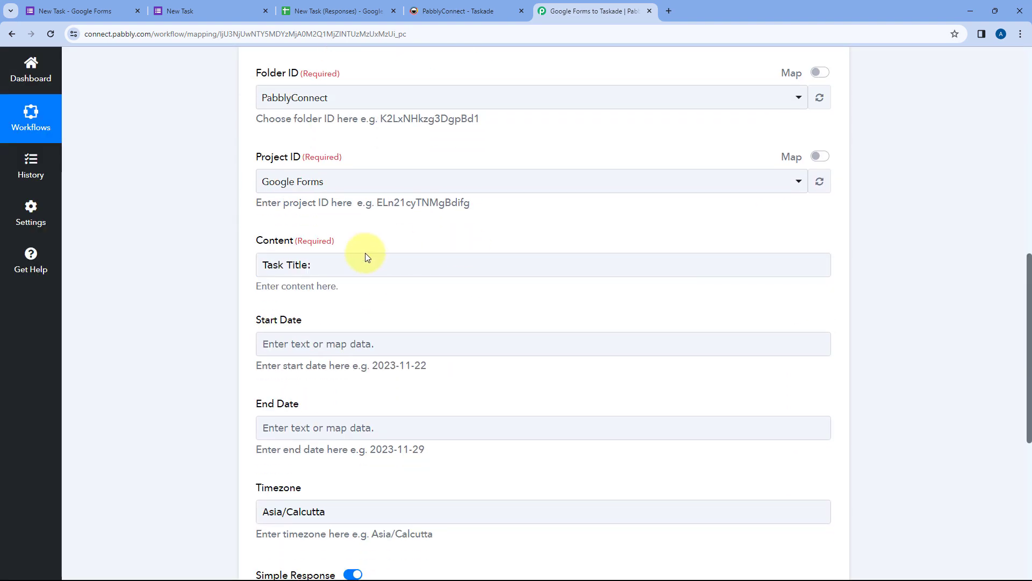
click(366, 255)
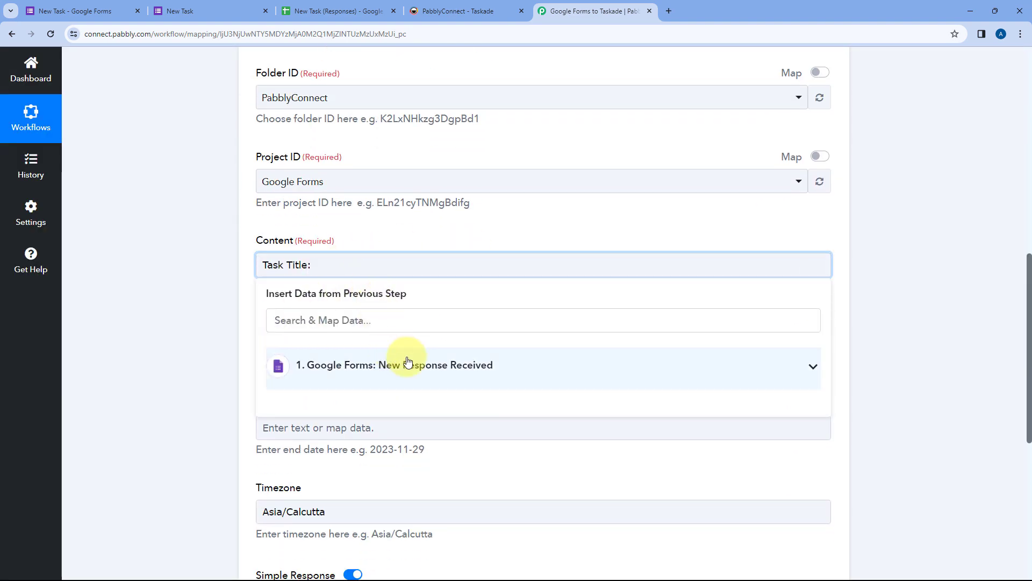
click(408, 362)
scroll(207, 293, down, 3)
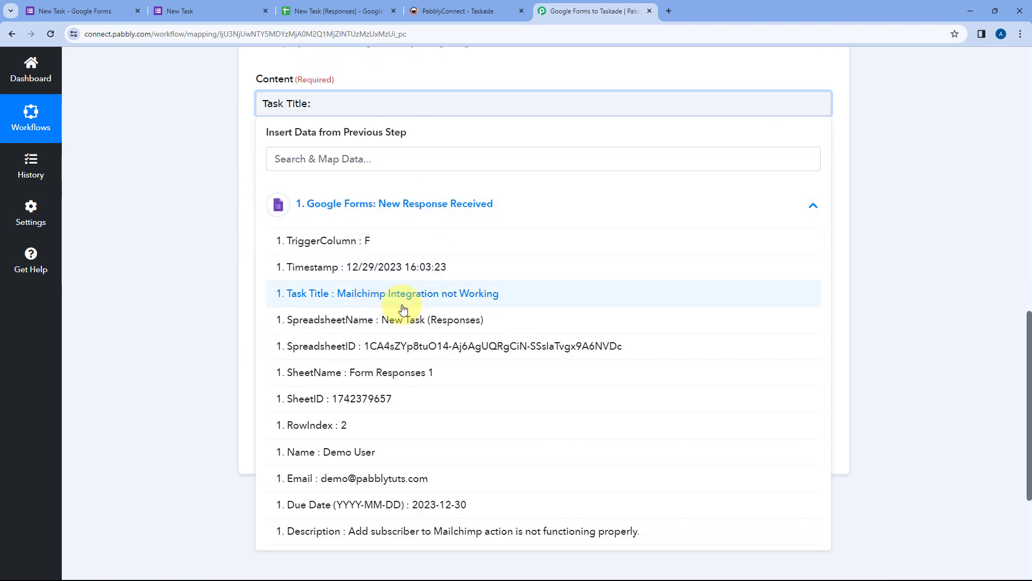
click(330, 294)
click(220, 178)
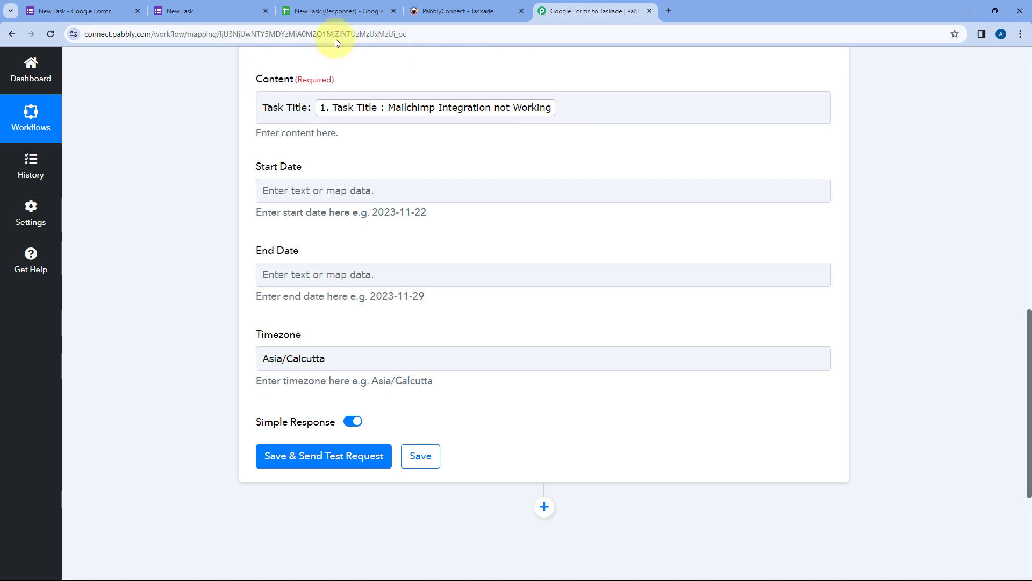
Step: Add a new Content line mapped to the form's Description answer
click(215, 11)
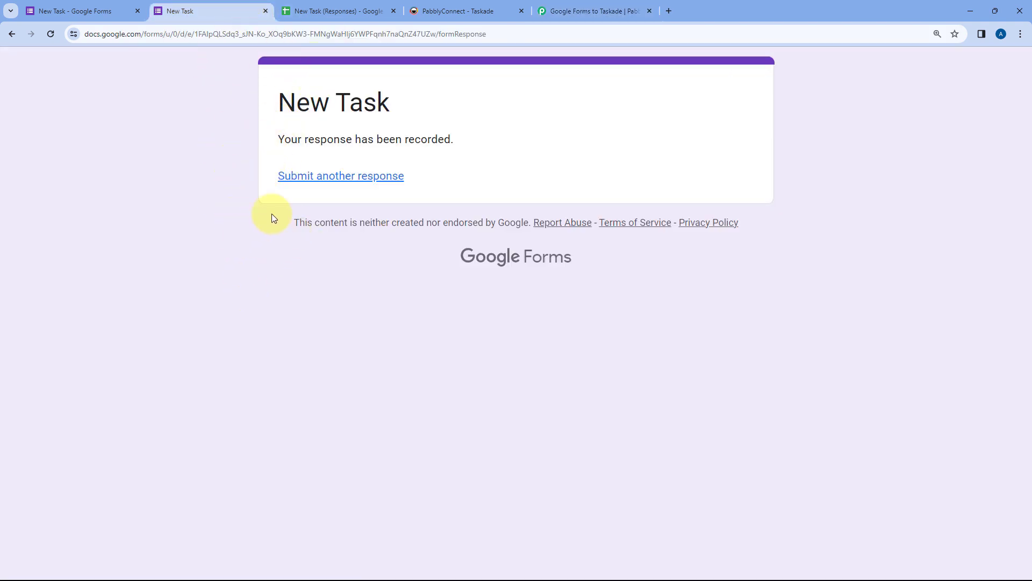
click(620, 10)
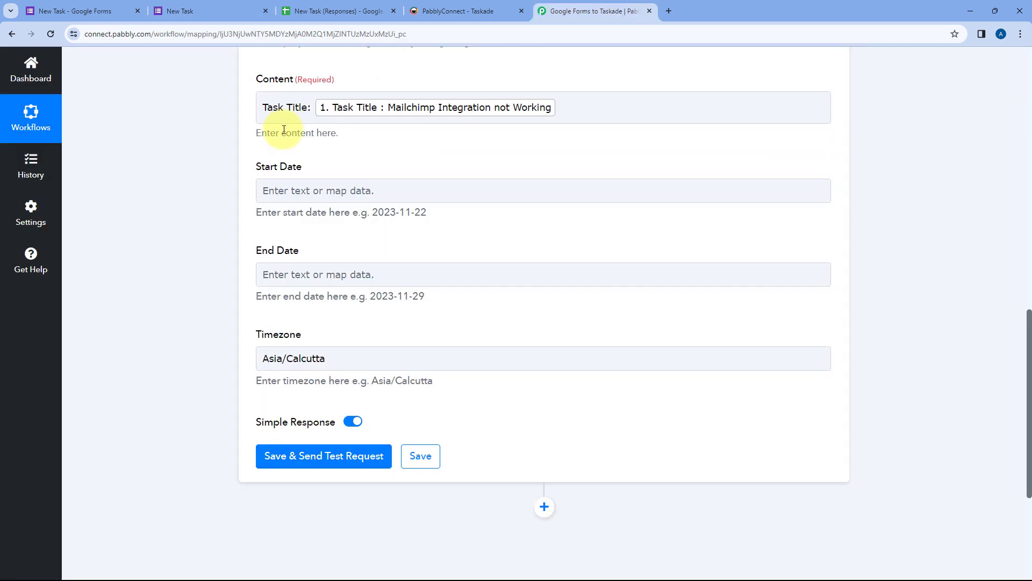
click(574, 109)
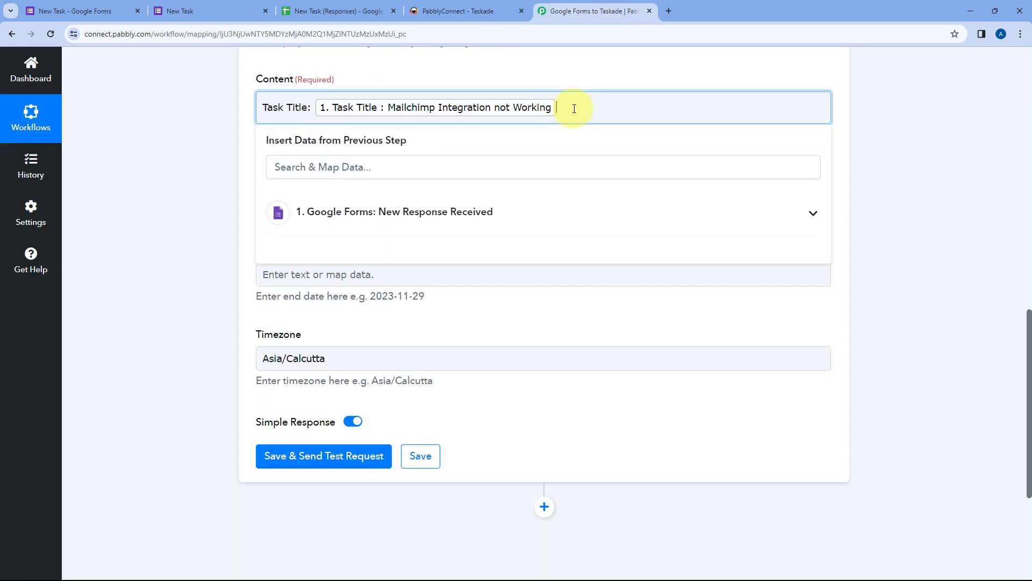
key(Return)
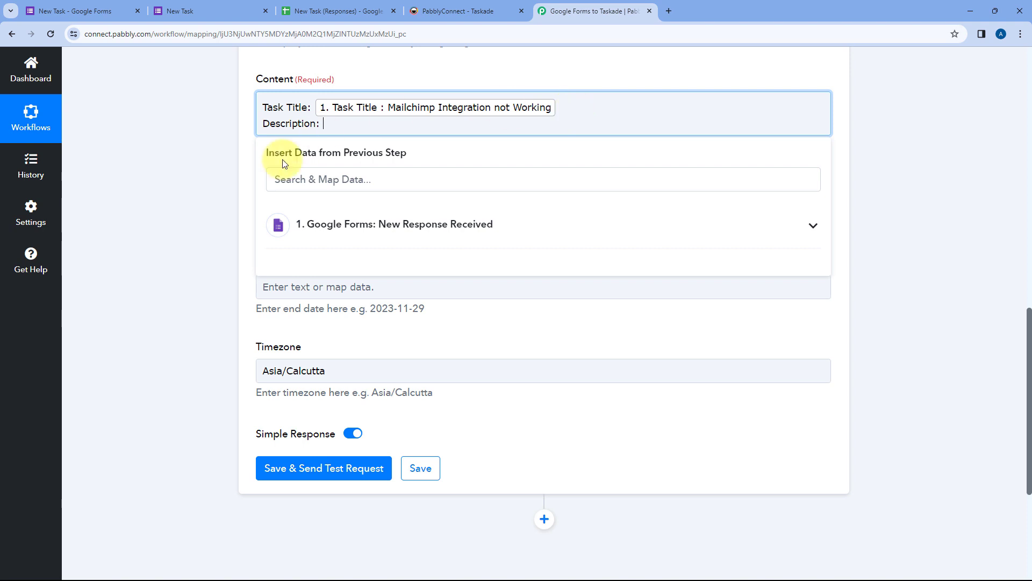
click(397, 229)
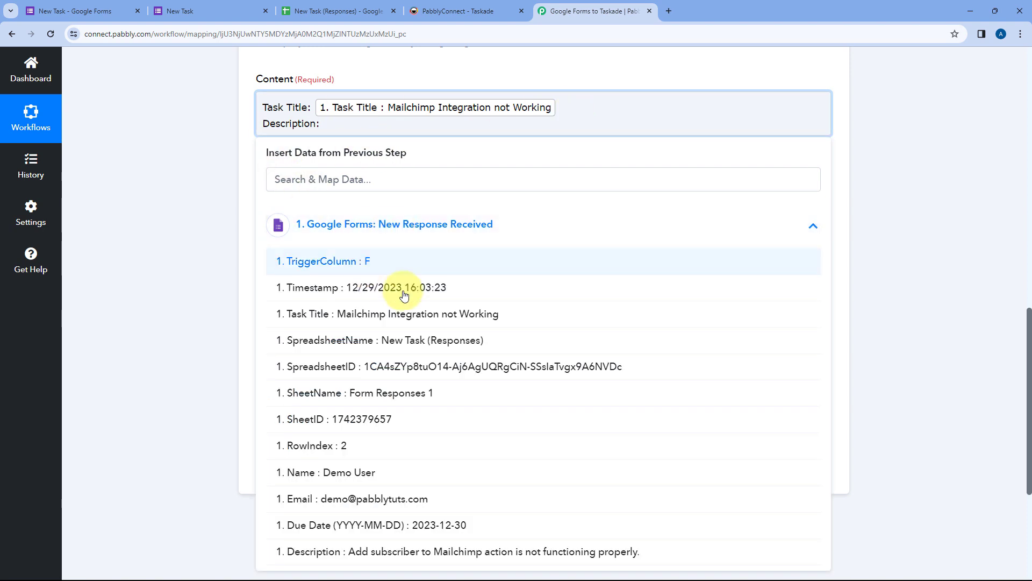
scroll(409, 296, down, 1)
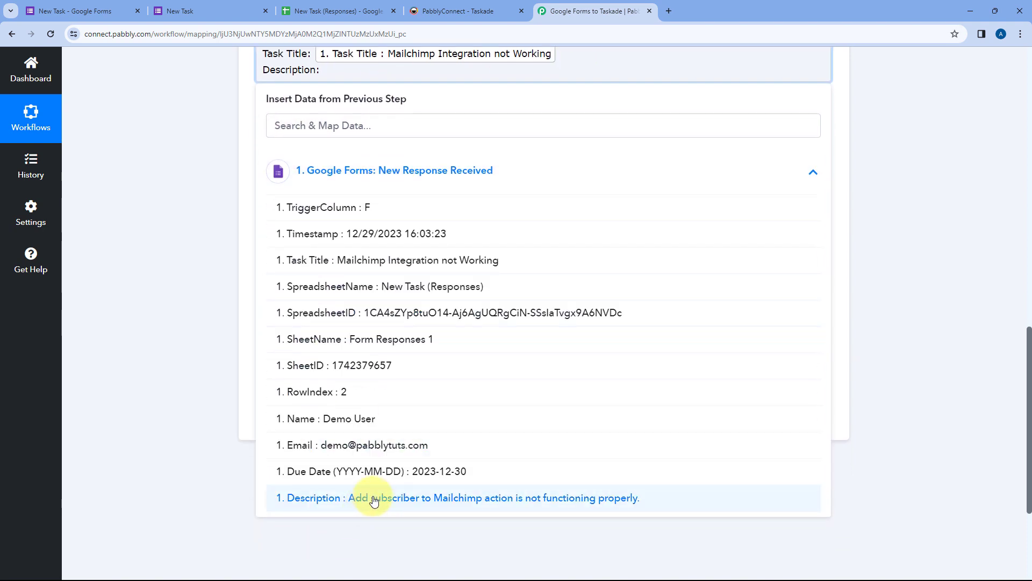
click(375, 502)
scroll(214, 202, up, 2)
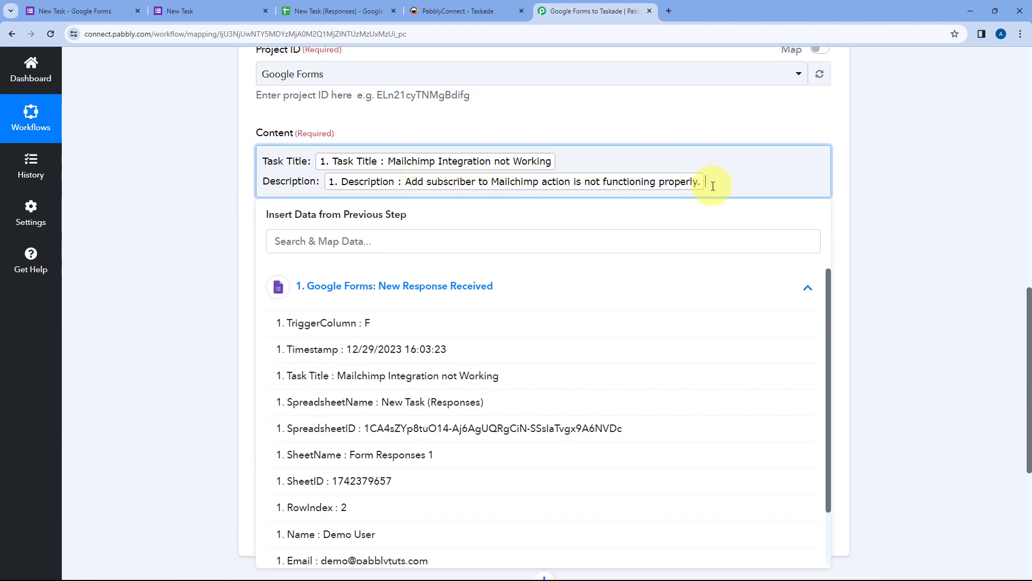
click(584, 163)
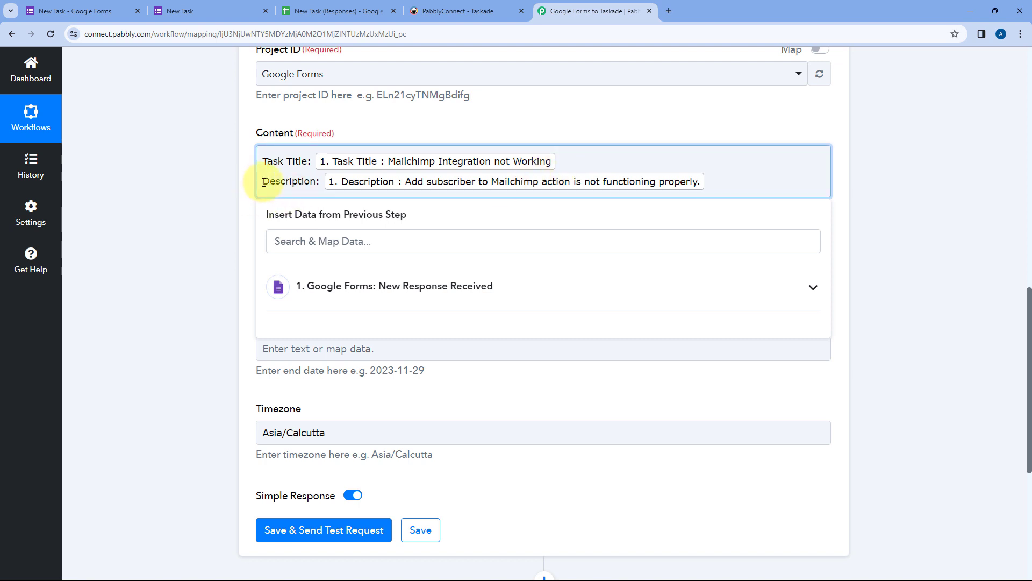
Step: Add a 'User Name:' line in Content mapped to the form's Name answer
key(Return)
key(Return)
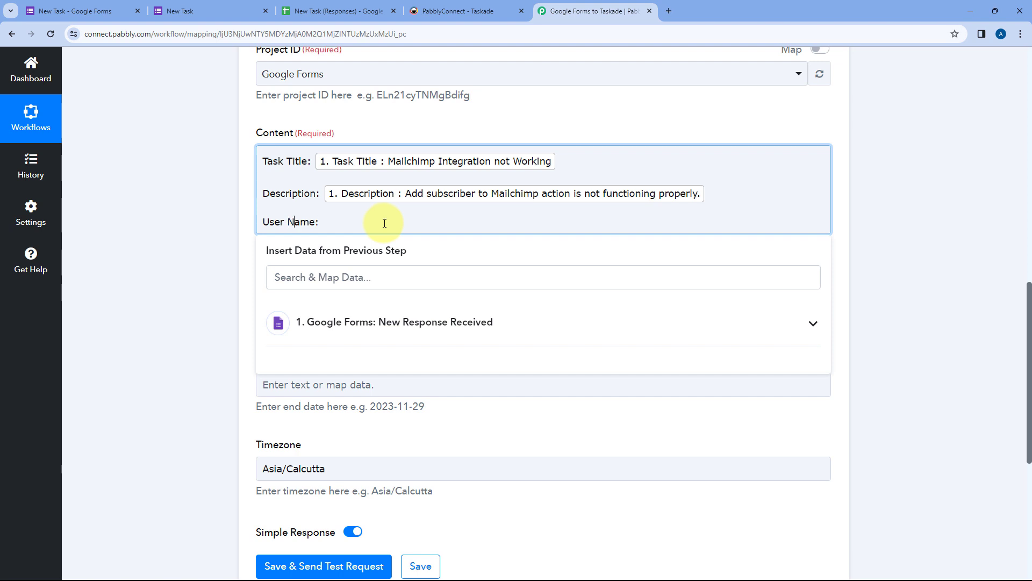
click(346, 323)
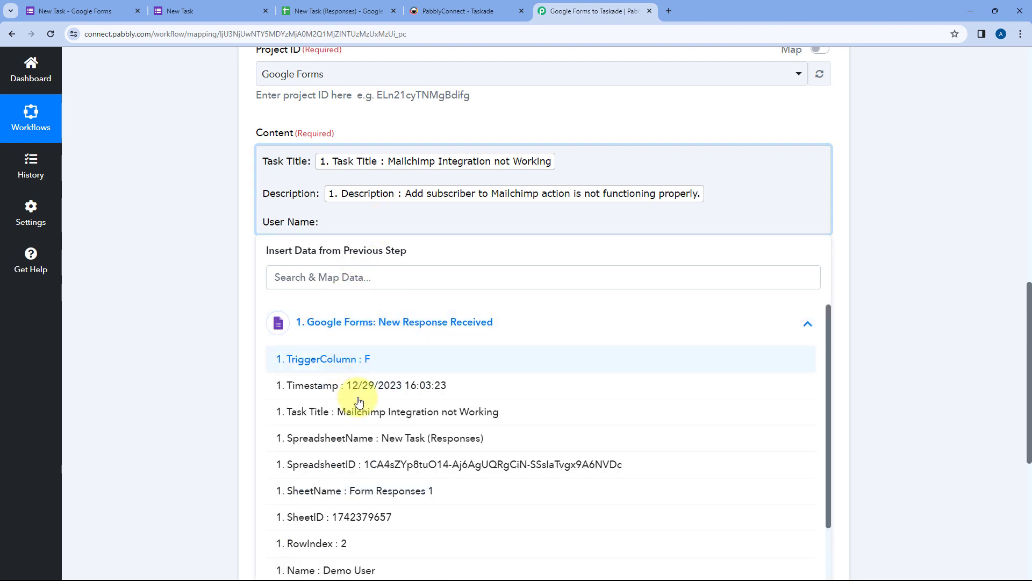
scroll(380, 420, down, 3)
click(345, 495)
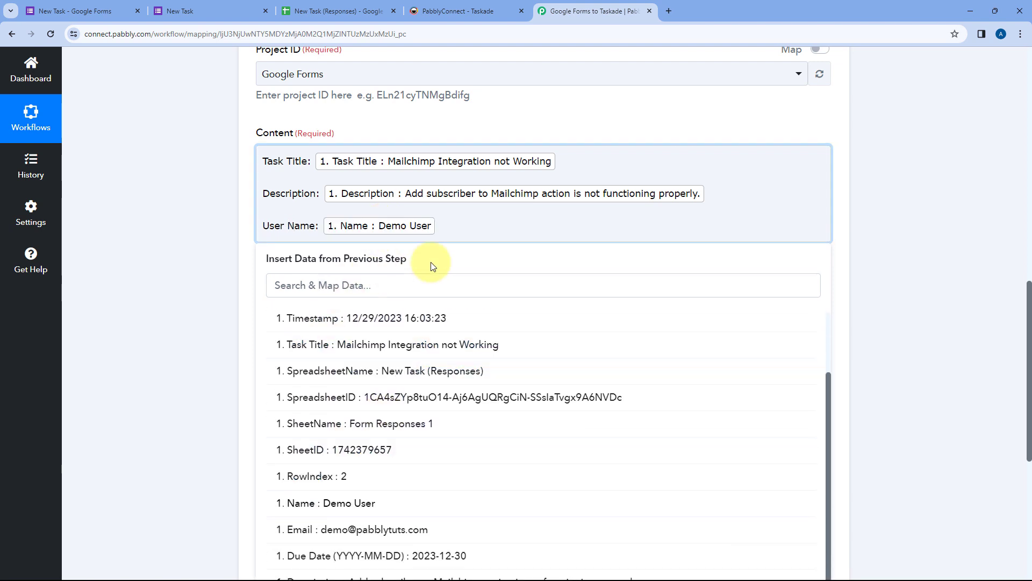
Step: Add an 'Email:' line mapped to the form's Email answer
key(Return)
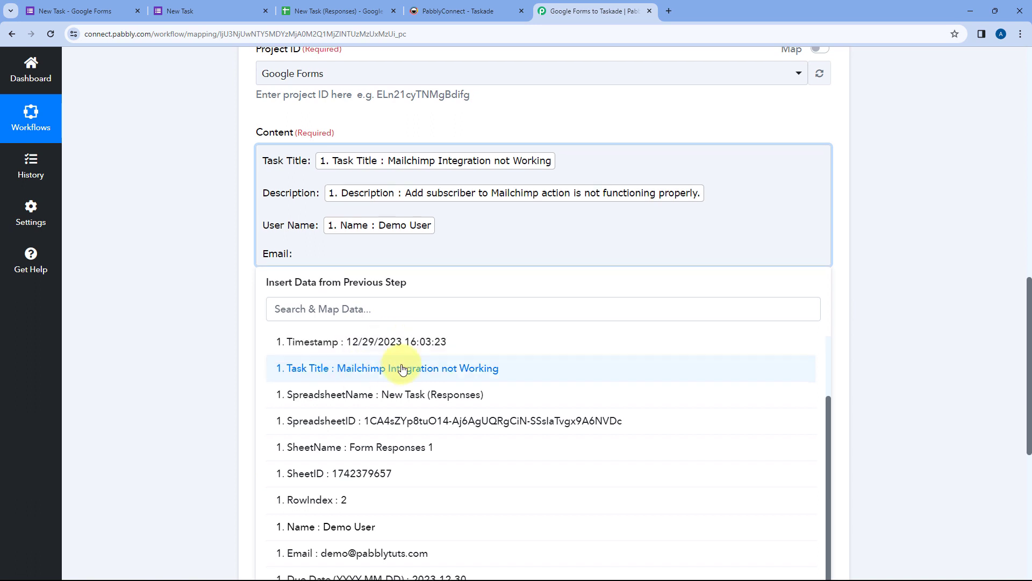
scroll(397, 383, down, 2)
click(377, 503)
click(186, 249)
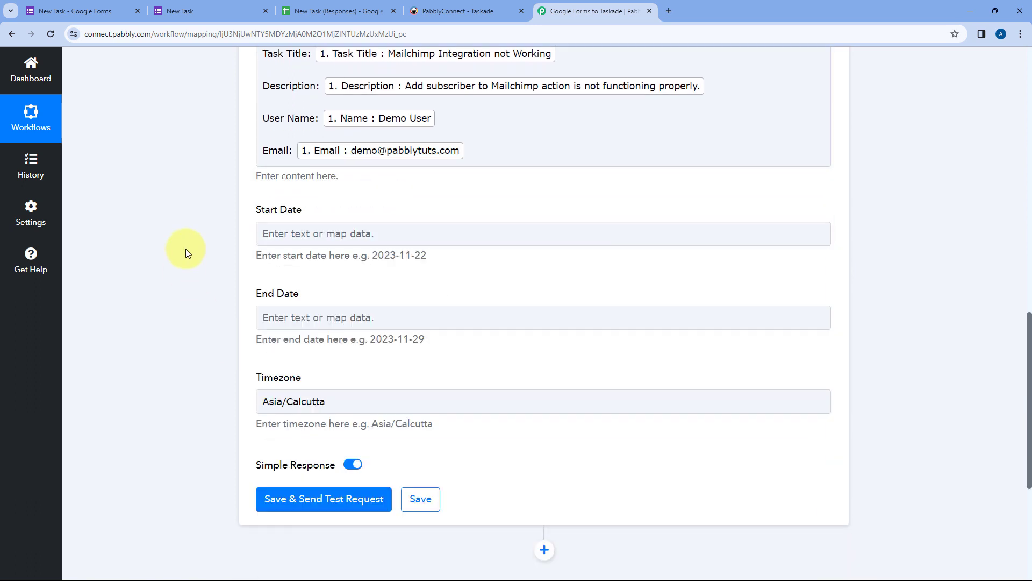
scroll(204, 222, up, 2)
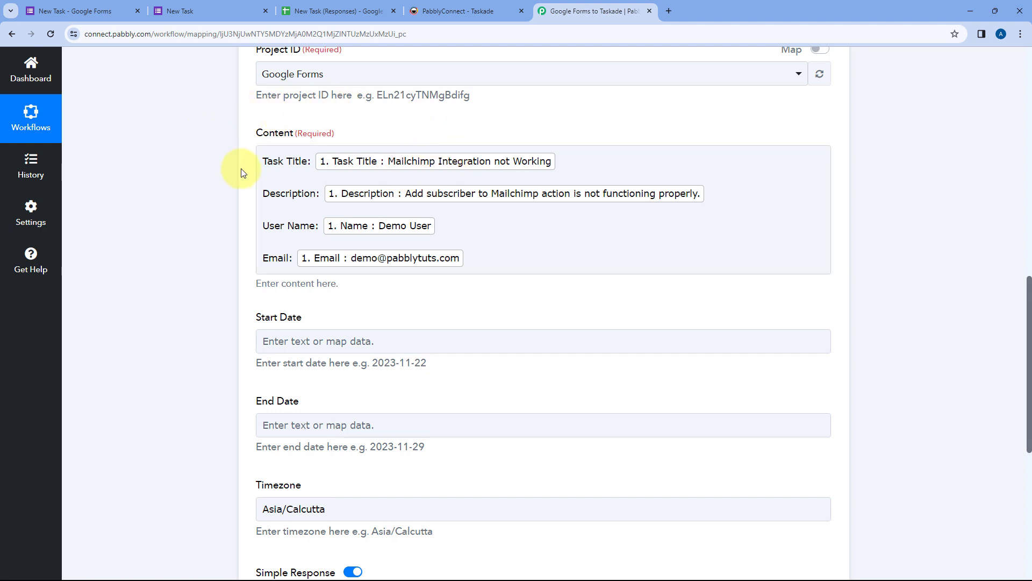
click(242, 10)
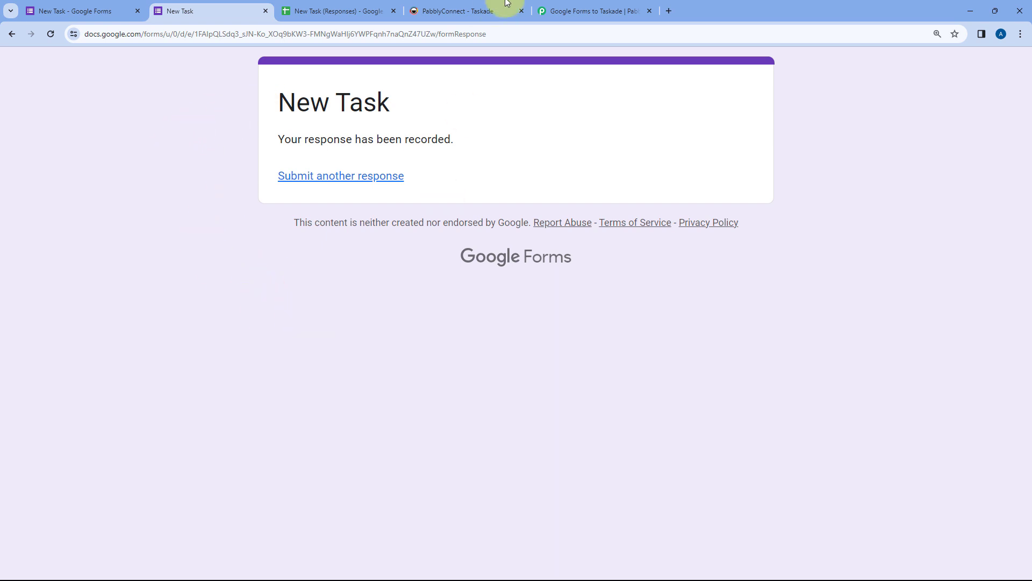
click(578, 6)
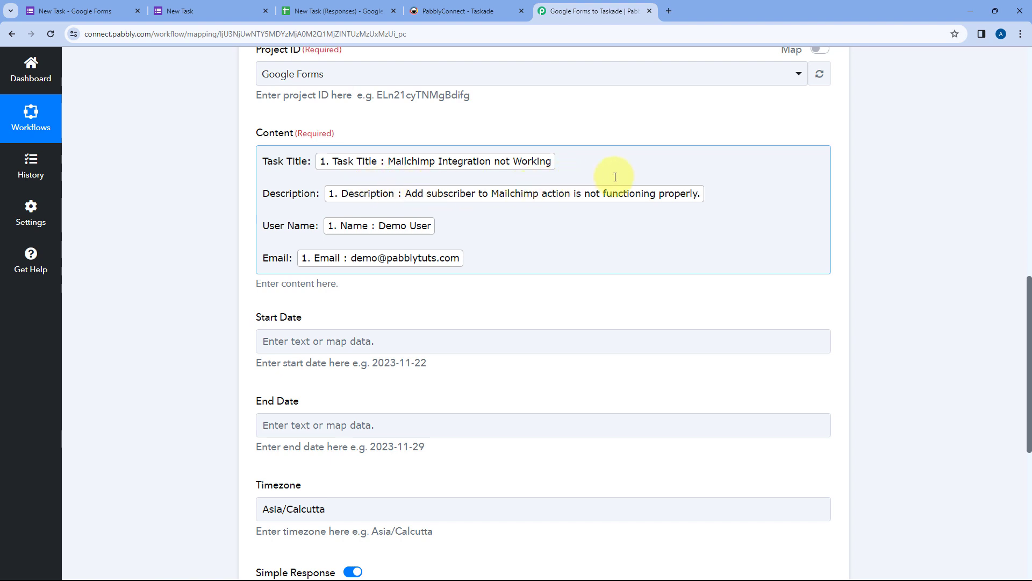
click(228, 181)
scroll(218, 184, down, 1)
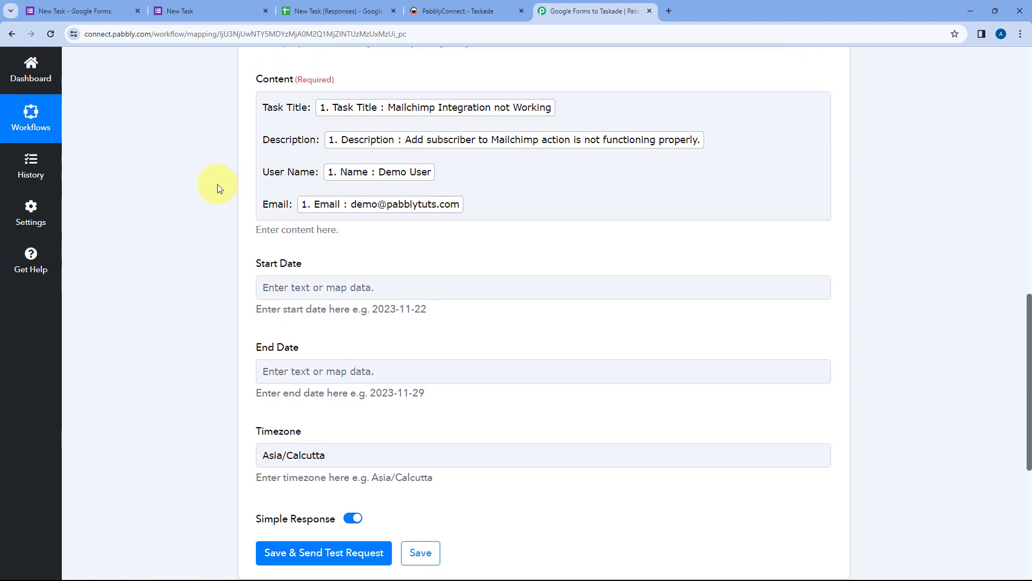
scroll(268, 176, down, 2)
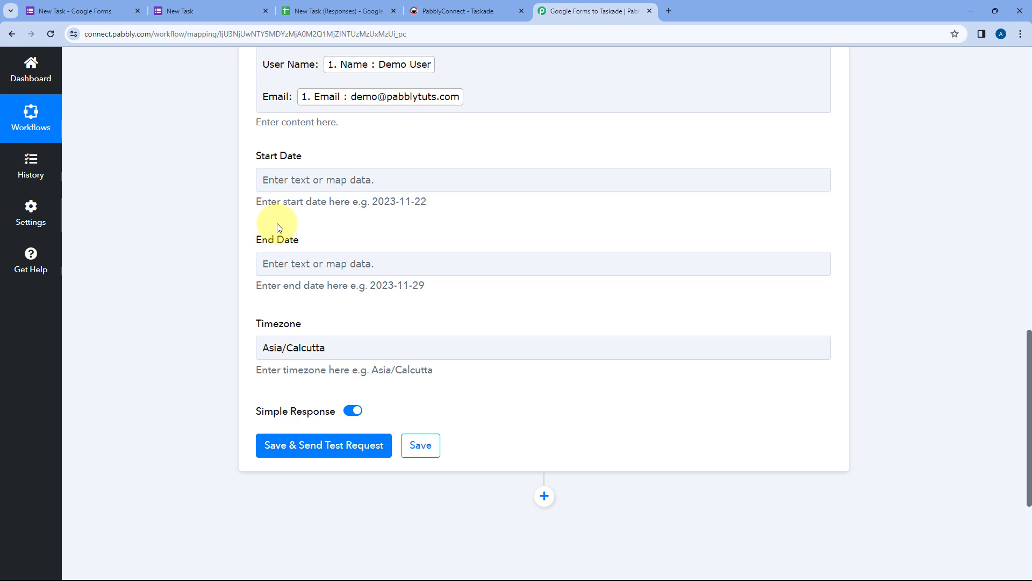
click(221, 5)
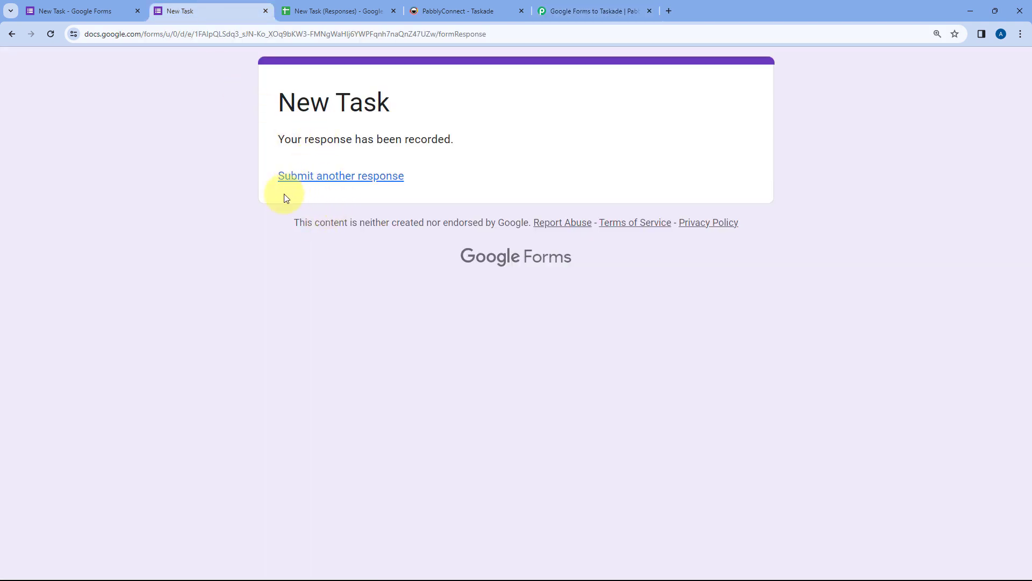
click(591, 11)
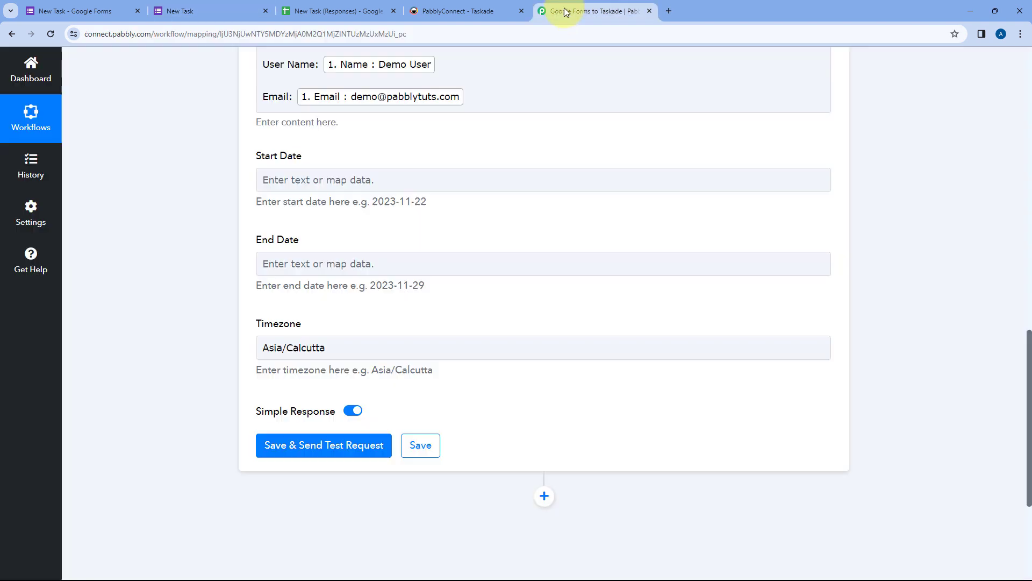
click(299, 260)
Step: Map the End Date field to the form's Due Date answer, 2023-12-30
scroll(240, 253, down, 1)
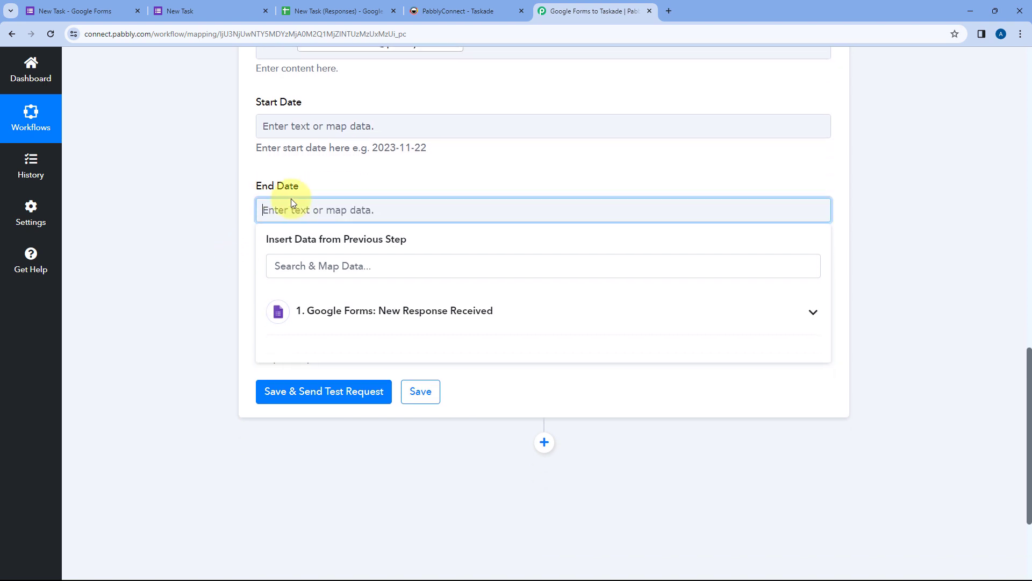
click(403, 312)
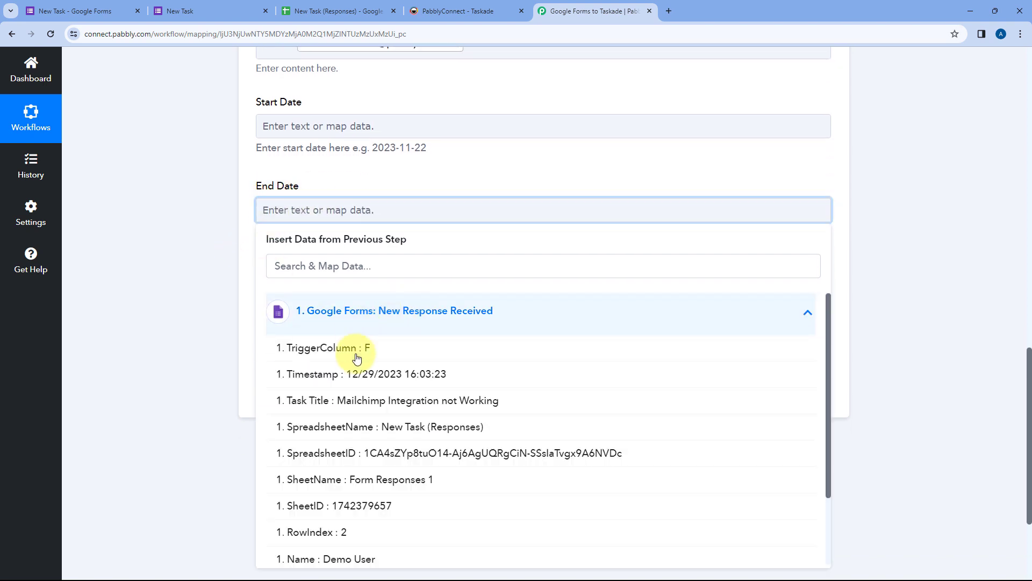
scroll(408, 376, down, 2)
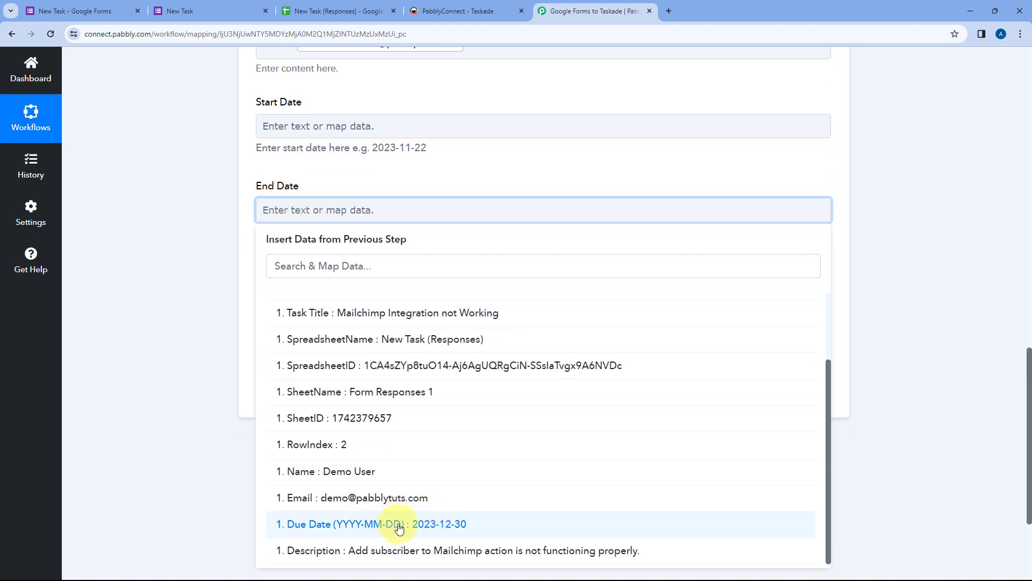
click(403, 524)
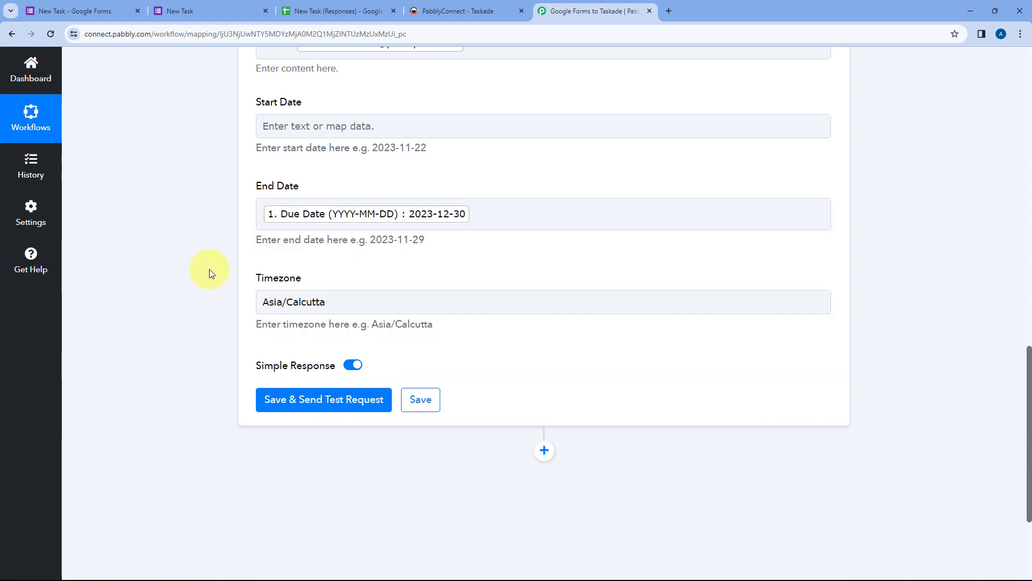
click(204, 10)
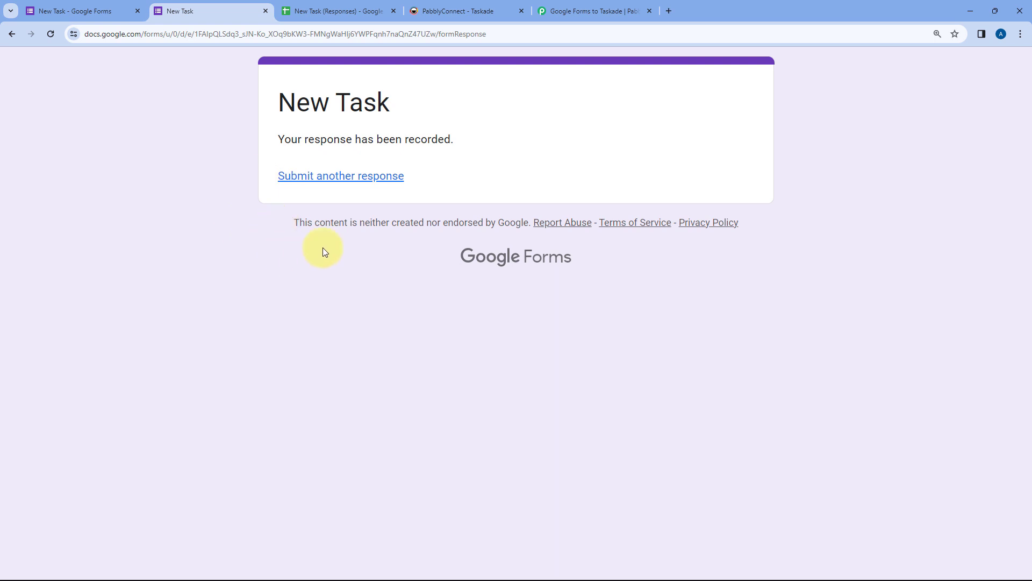
click(587, 8)
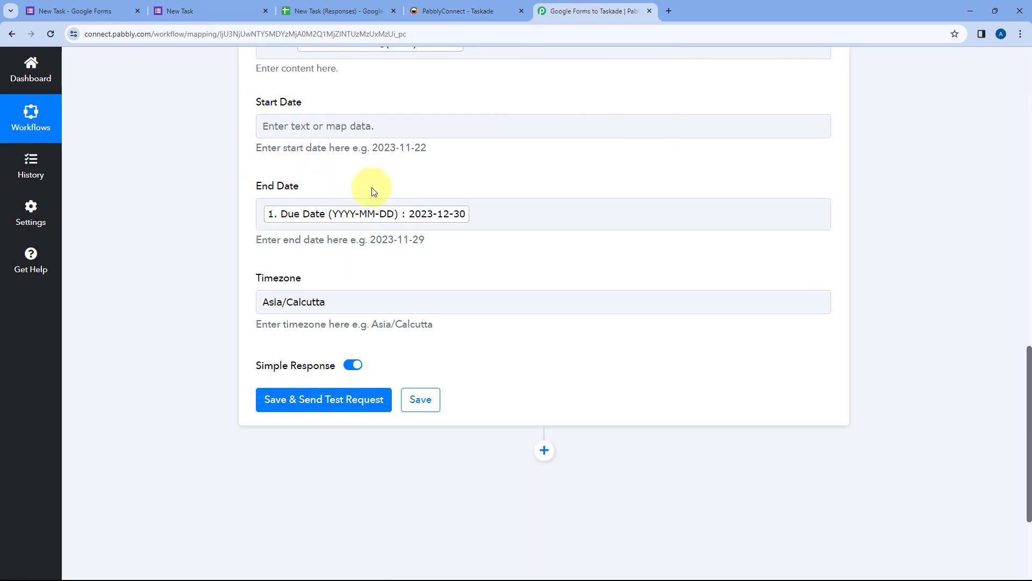
mouse_move(436, 243)
mouse_down()
mouse_move(371, 240)
mouse_move(437, 244)
mouse_up()
click(371, 241)
click(427, 242)
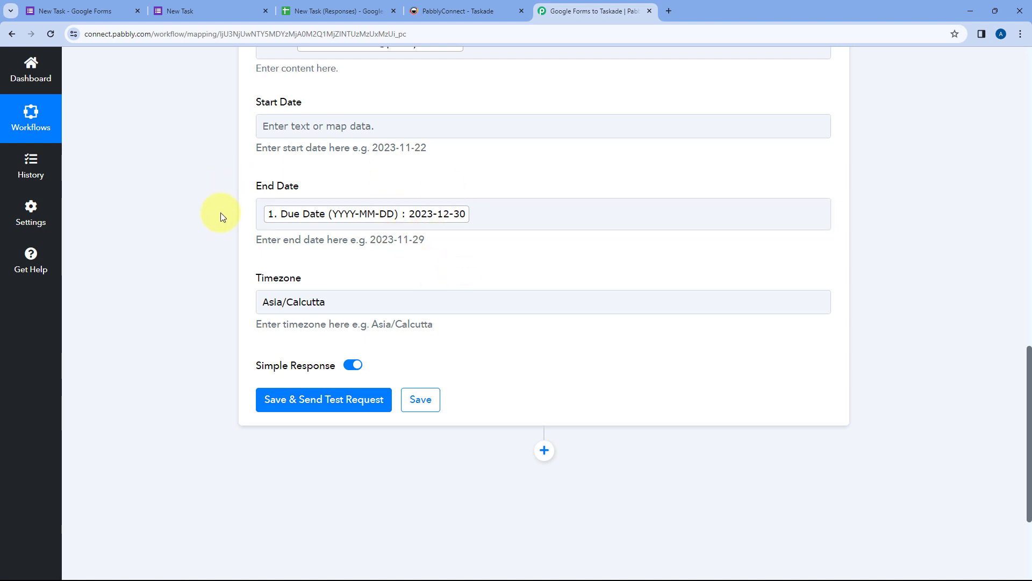
scroll(340, 192, down, 1)
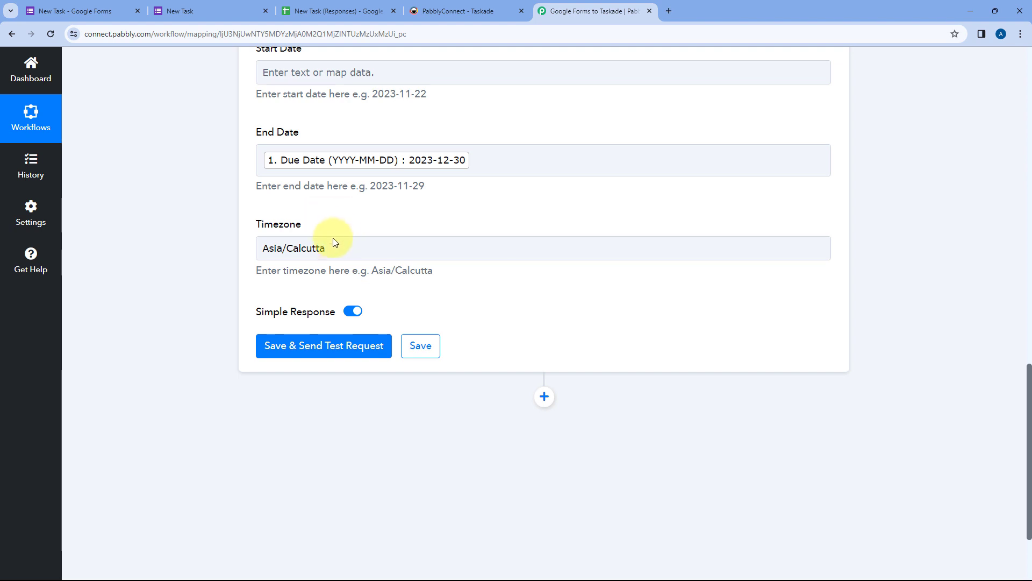
Step: Keep Timezone as Asia/Calcutta and review the mapped Content and End Date fields
click(351, 251)
drag(352, 251, 251, 247)
click(299, 212)
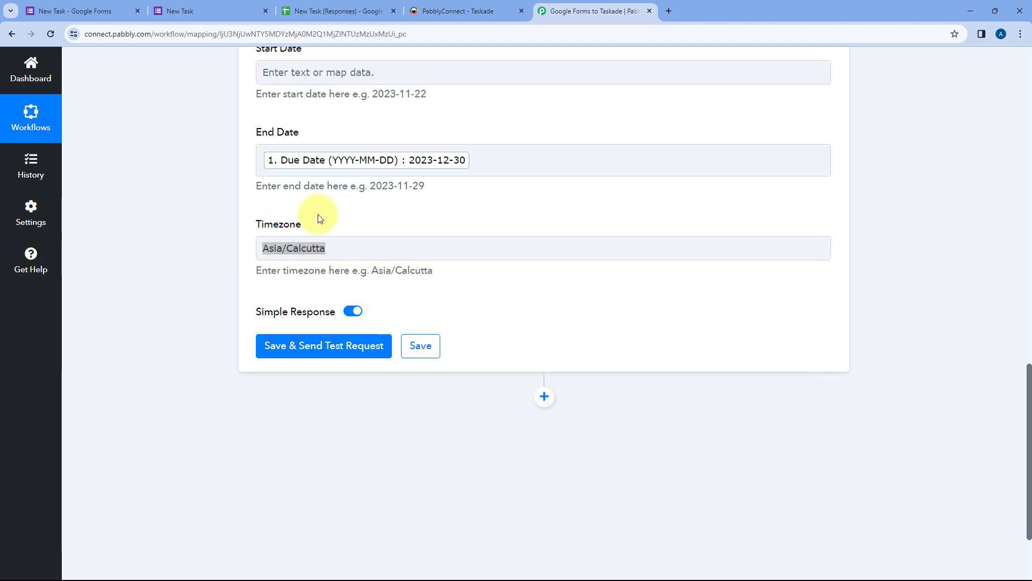
click(340, 257)
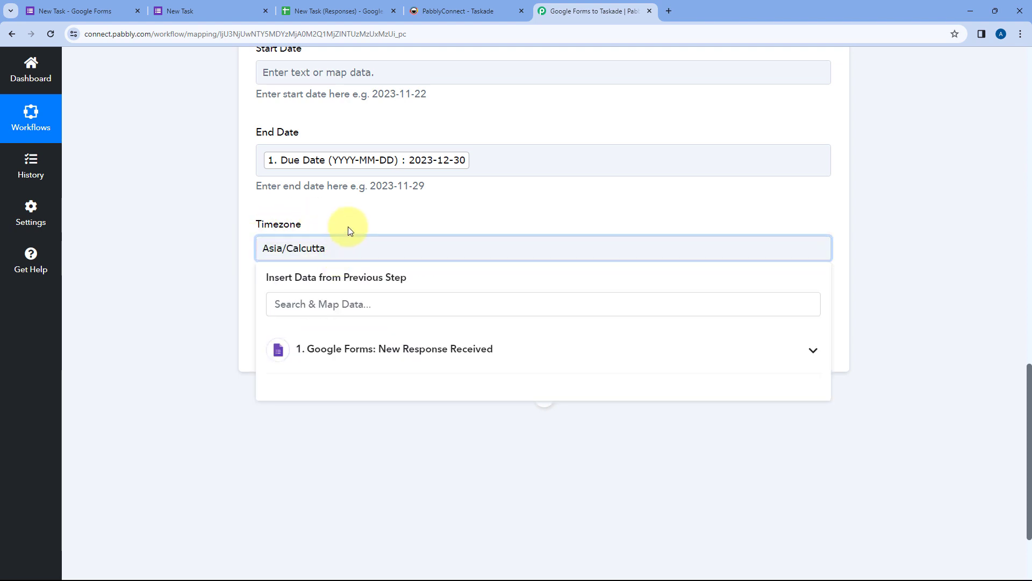
click(347, 227)
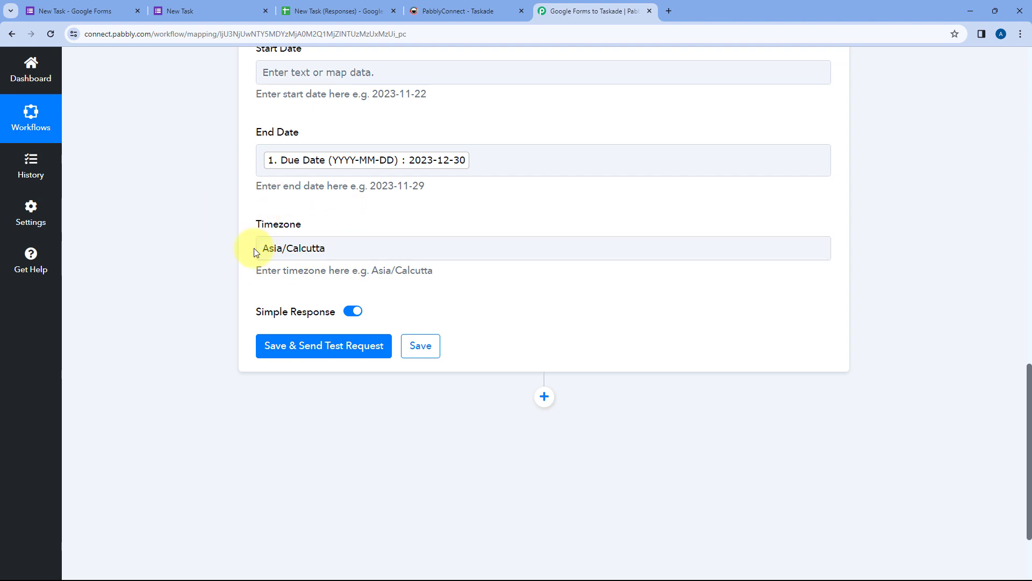
click(355, 251)
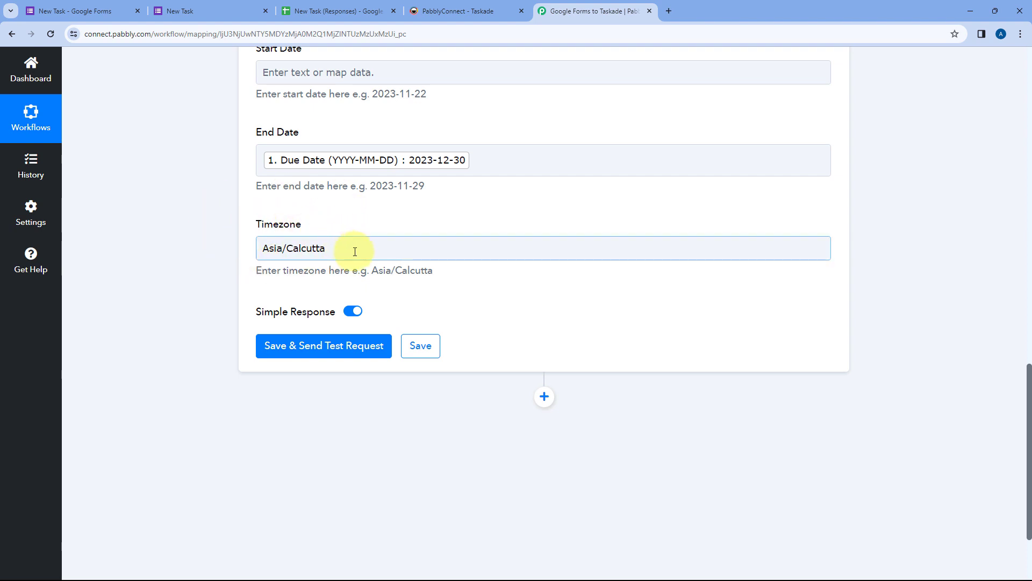
scroll(356, 218, down, 1)
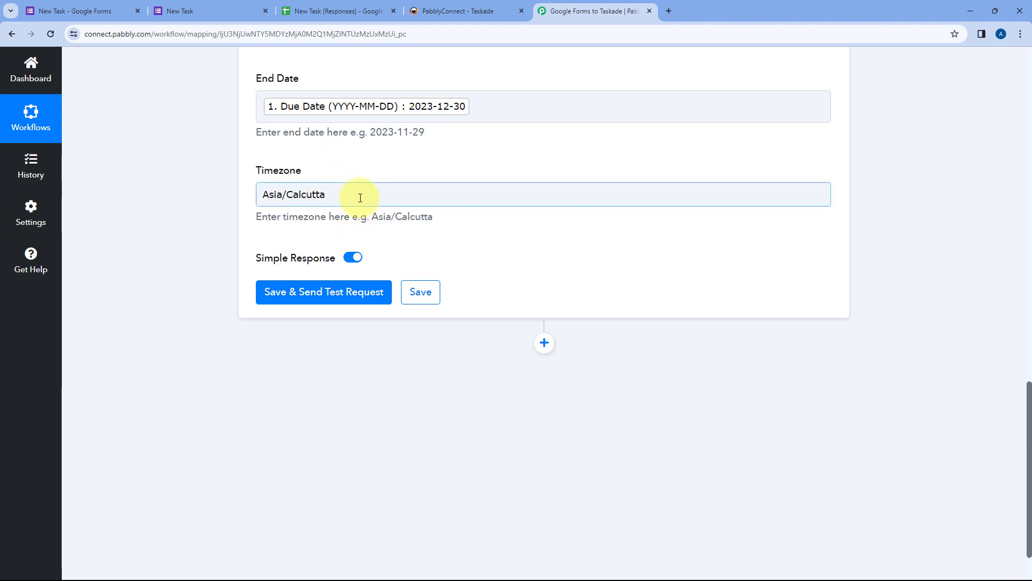
scroll(361, 198, up, 7)
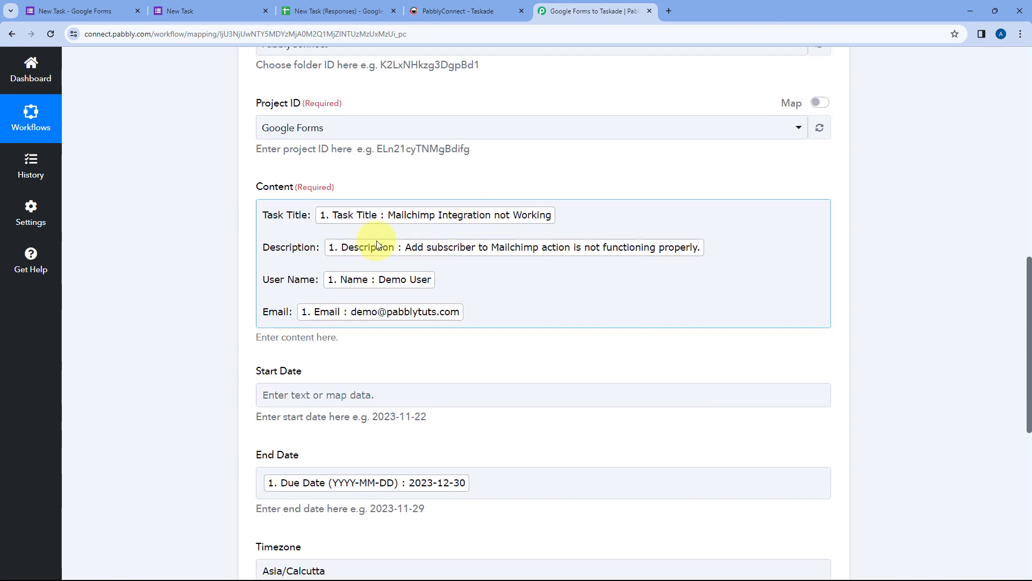
scroll(395, 166, up, 2)
scroll(388, 188, down, 9)
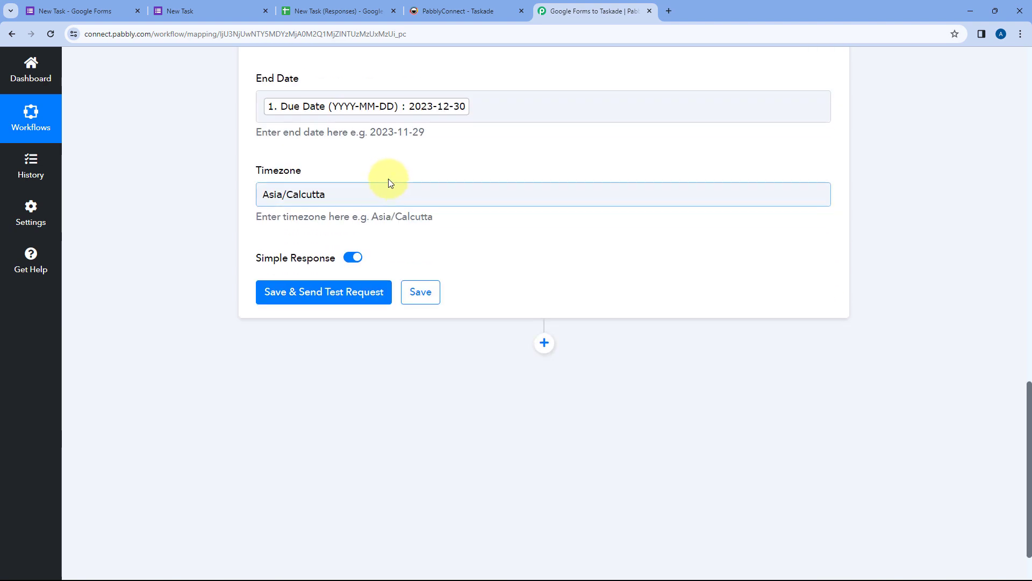
Step: Save and test the Taskade Create Task step, confirming a successful response with a new item ID
click(333, 292)
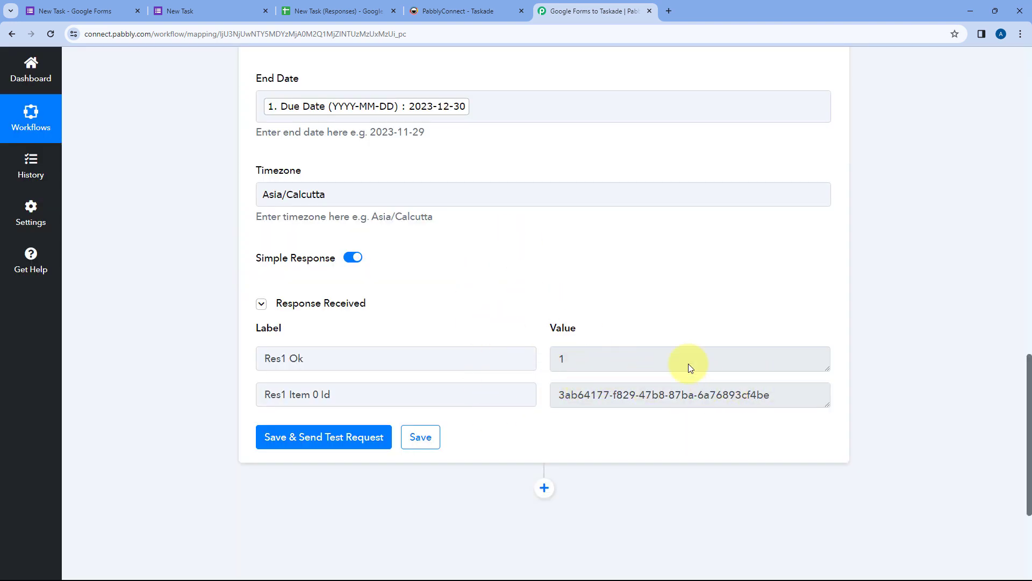
scroll(520, 338, up, 8)
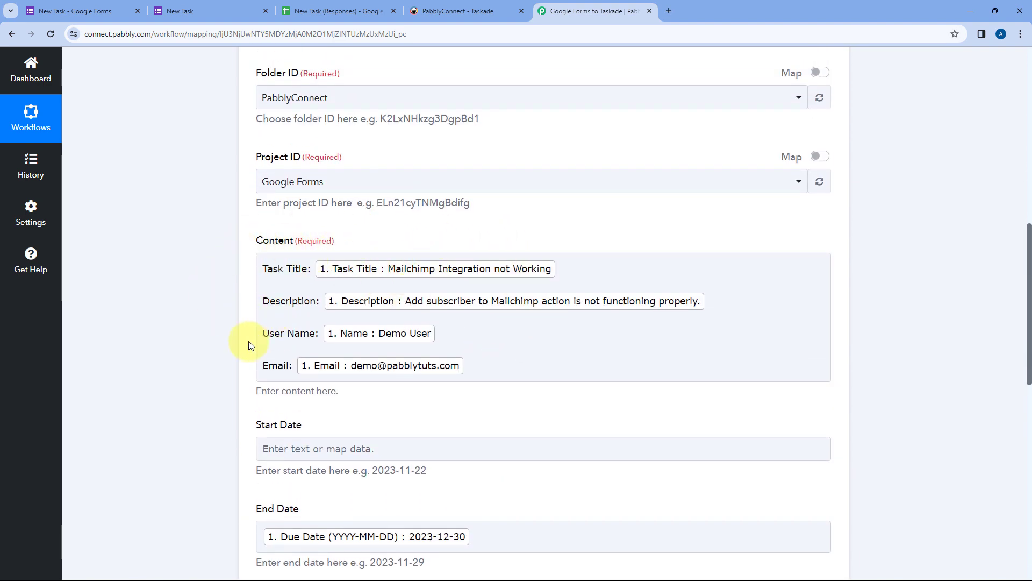
scroll(331, 291, up, 1)
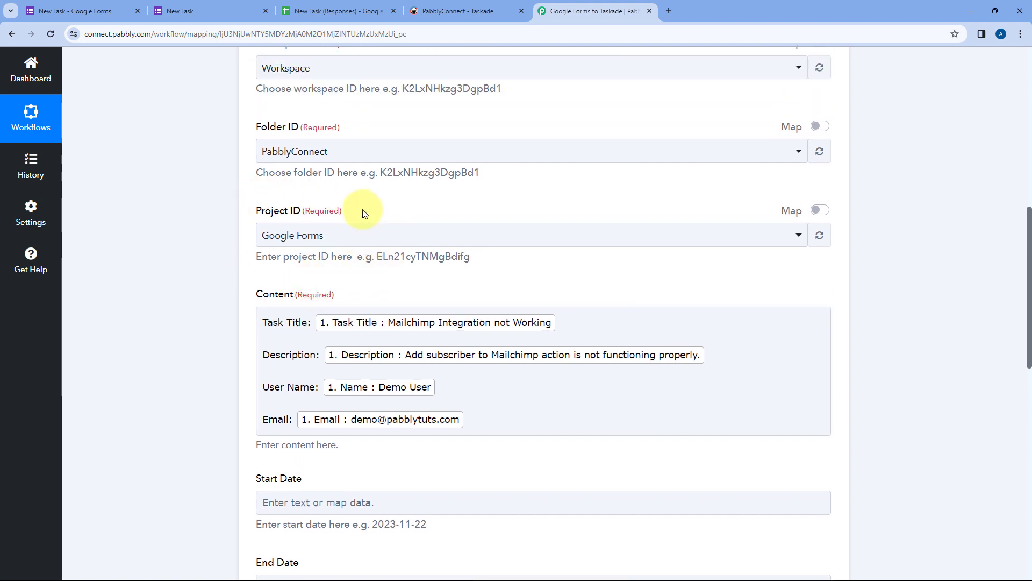
click(463, 11)
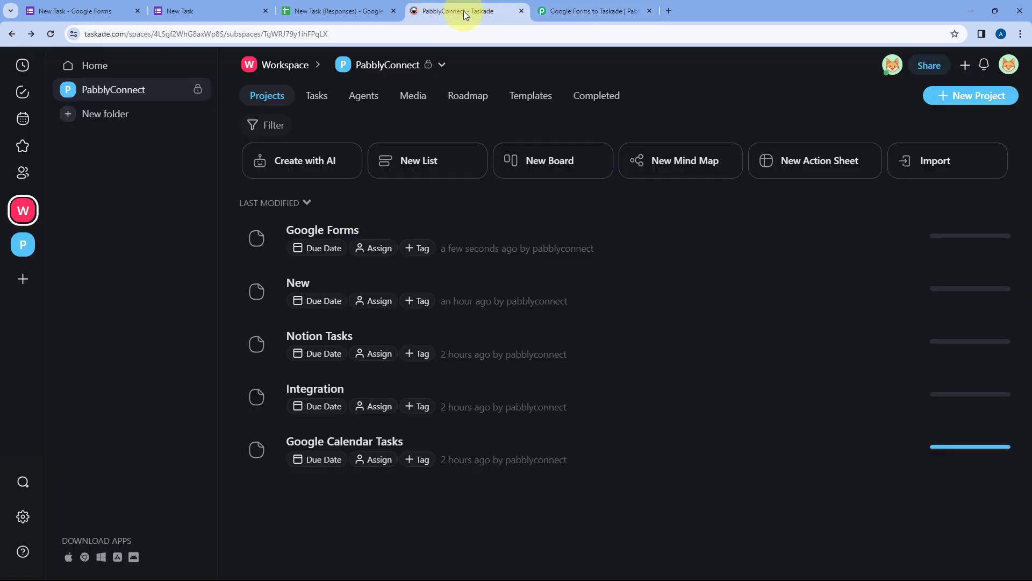
Step: Verify the test task's title, description, user name and email in Taskade's Google Forms project
click(482, 237)
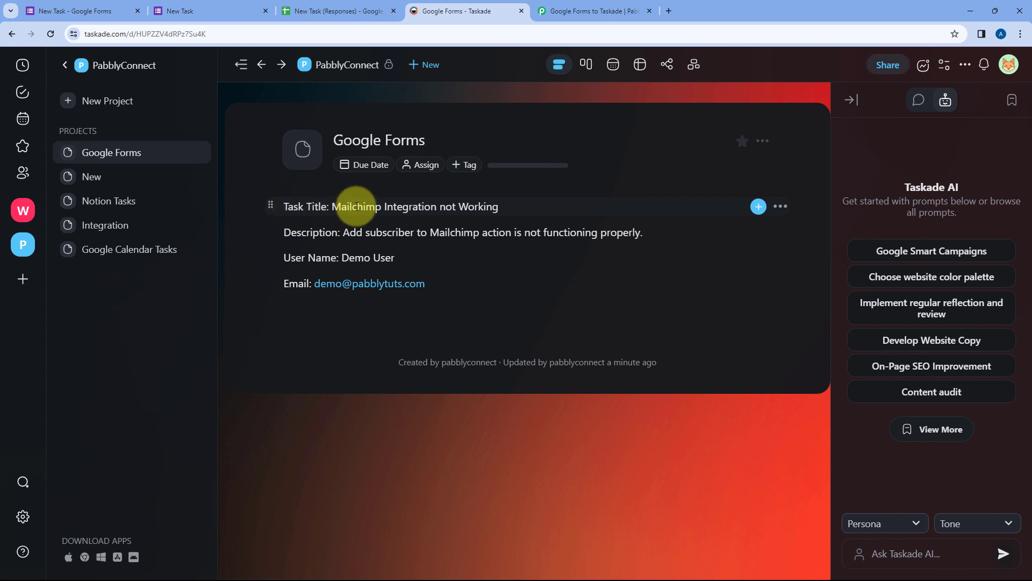
click(199, 9)
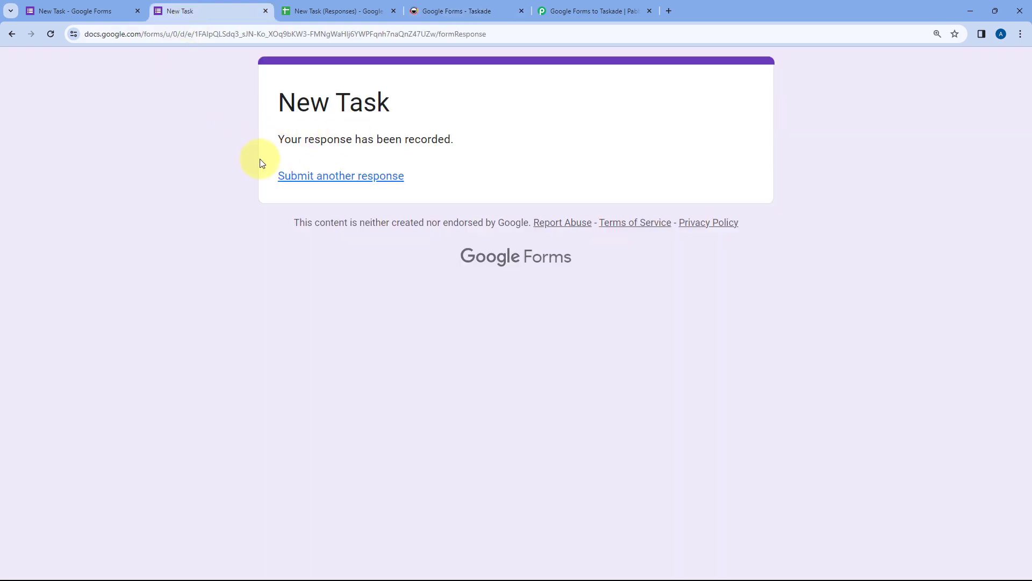
click(480, 10)
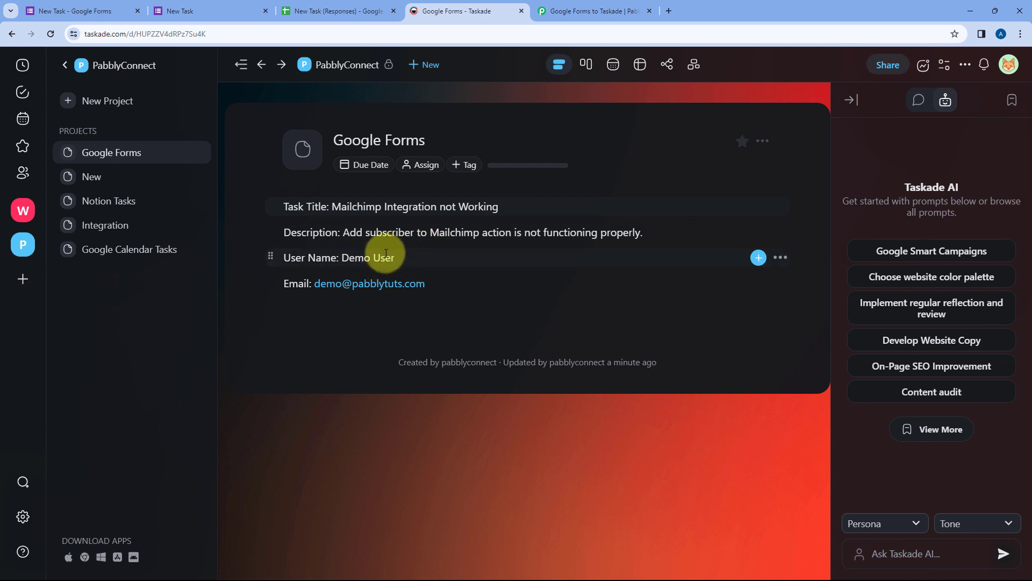
click(571, 5)
scroll(605, 263, up, 6)
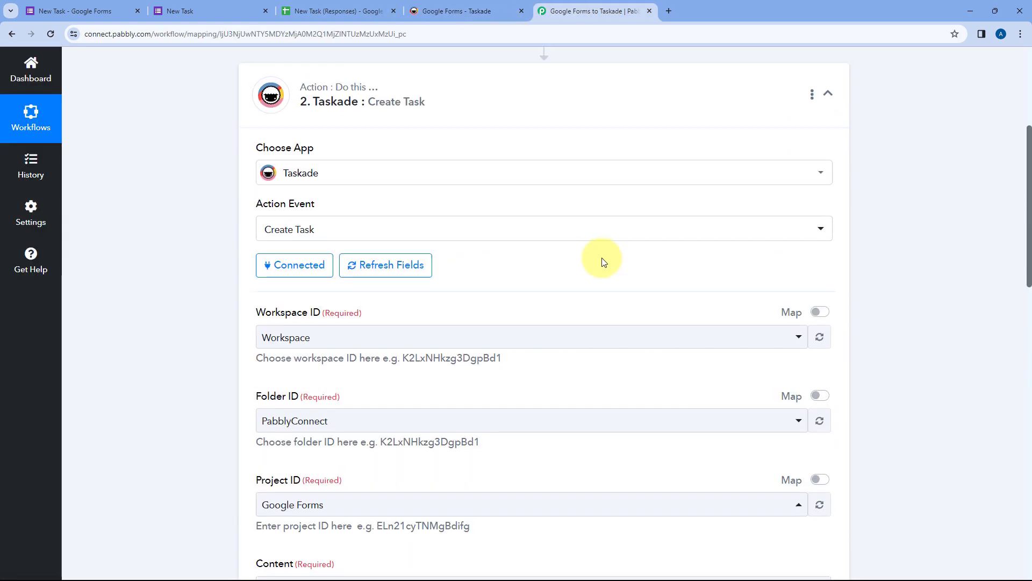
Step: Confirm the workflow is ON and reload the New Task form for a fresh response
scroll(588, 208, up, 2)
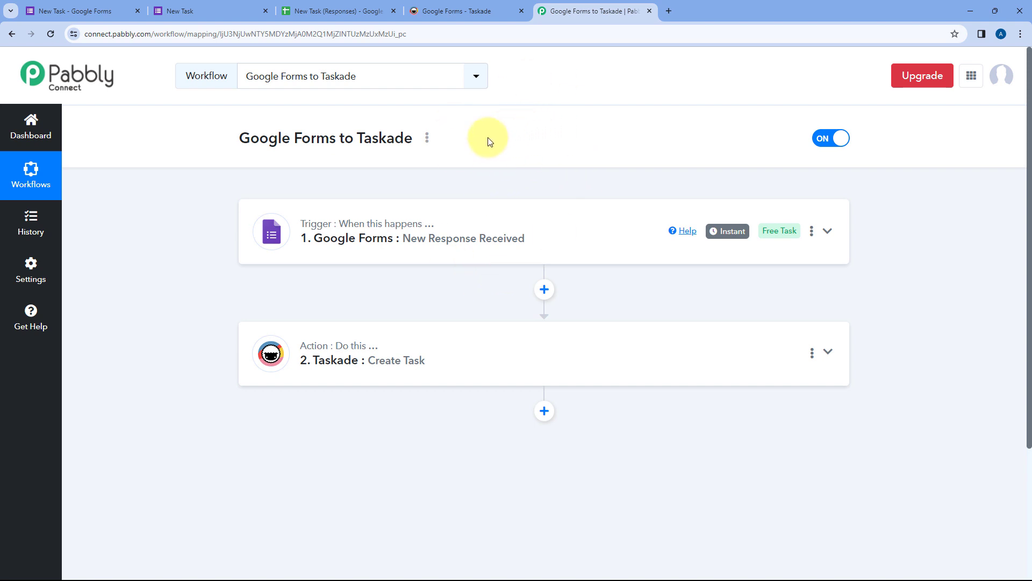
click(202, 10)
click(51, 34)
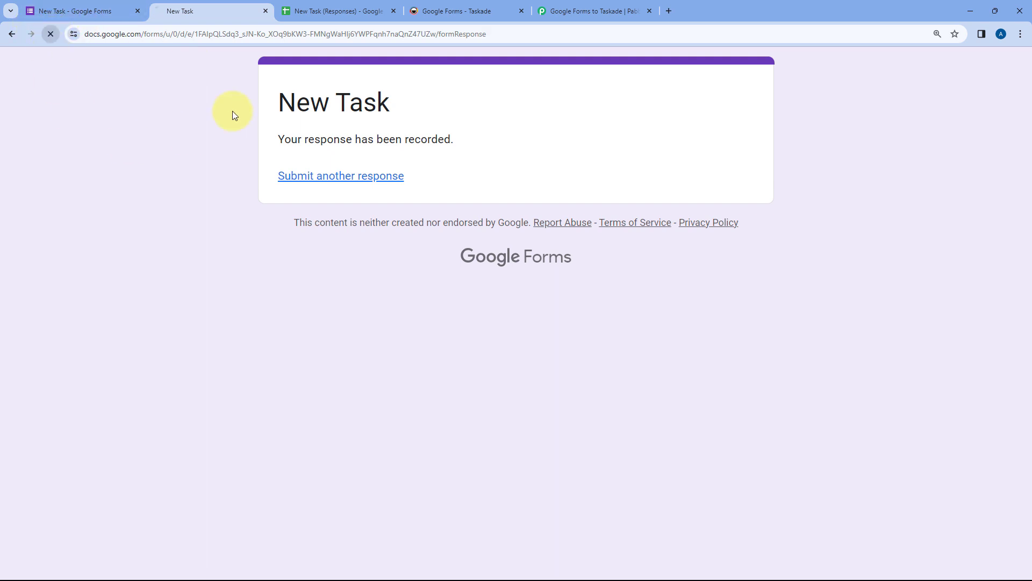
Step: Fill in a test name, a test email and the task title 'We are tetsing.'
scroll(252, 210, down, 3)
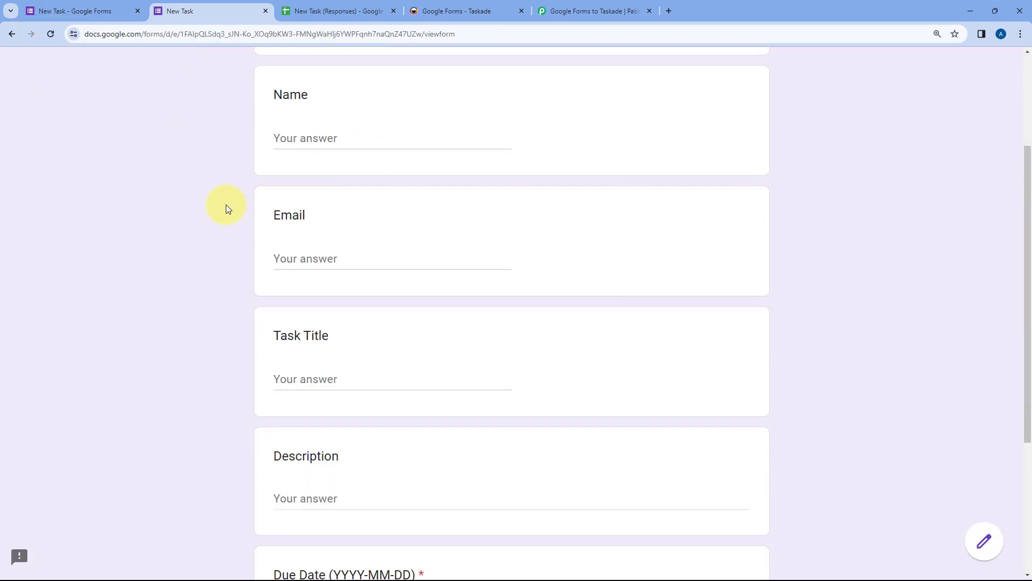
click(269, 141)
text(T)
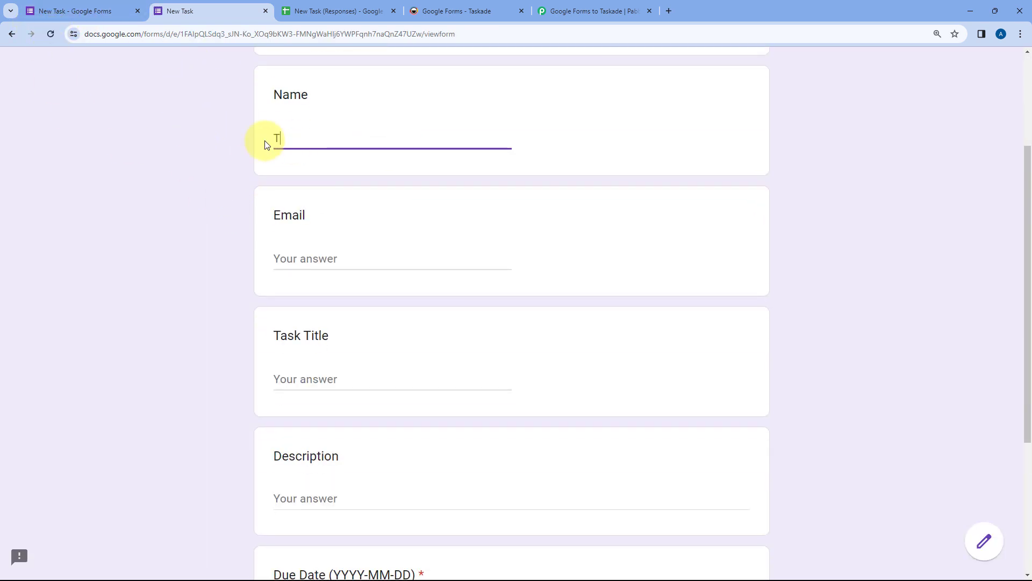
text(est User)
key(Tab)
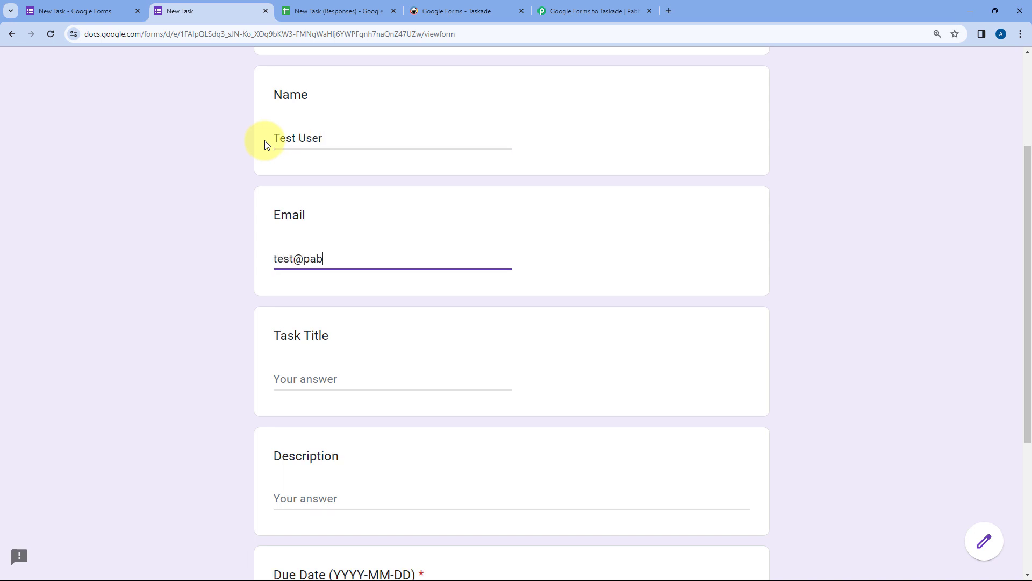
key(Tab)
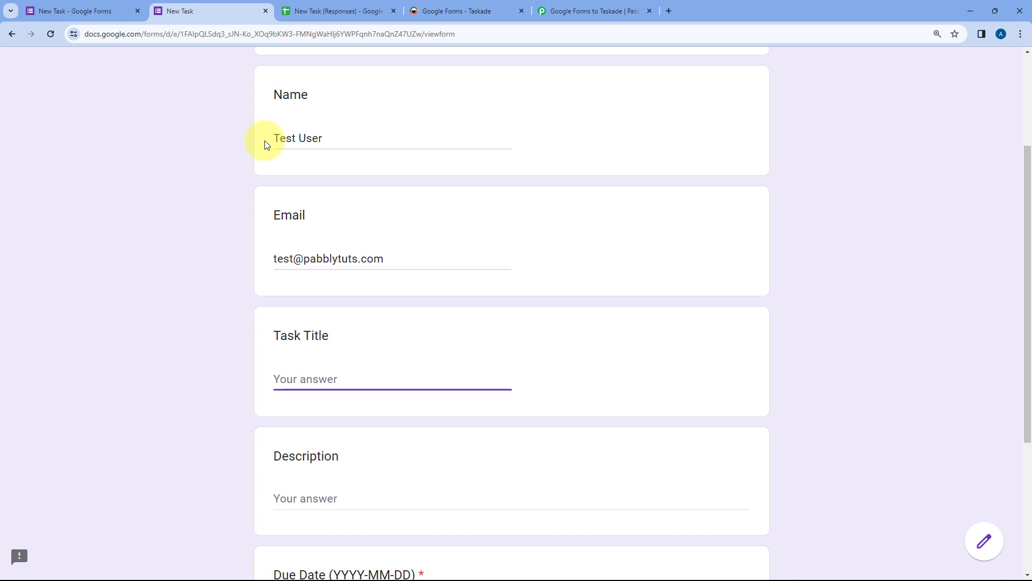
text(We are tetsing.)
Step: Enter description 'We are testing this automation in real-time.', due date 2023-12-31, and submit
key(Tab)
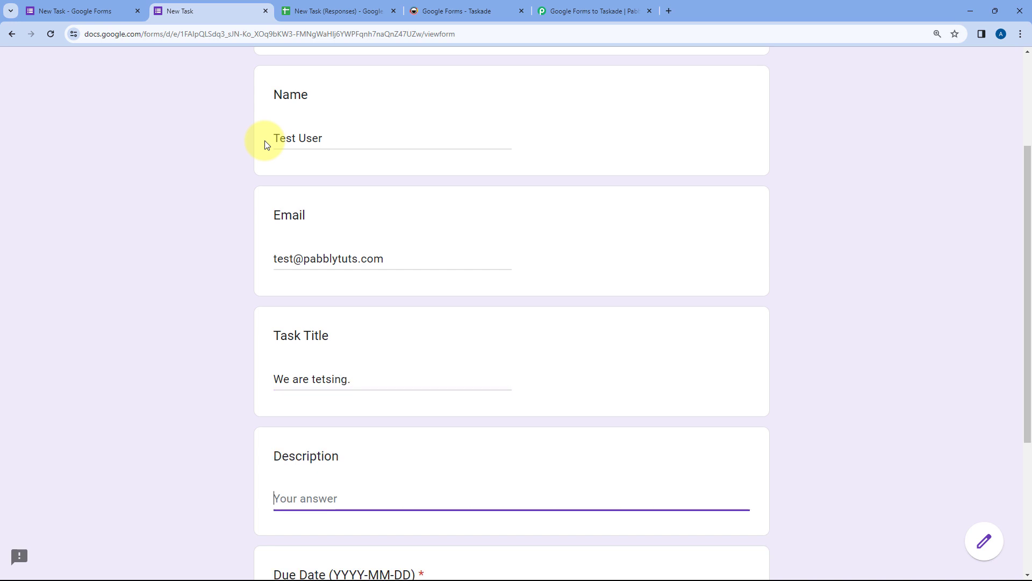
text(We are testing this automatio)
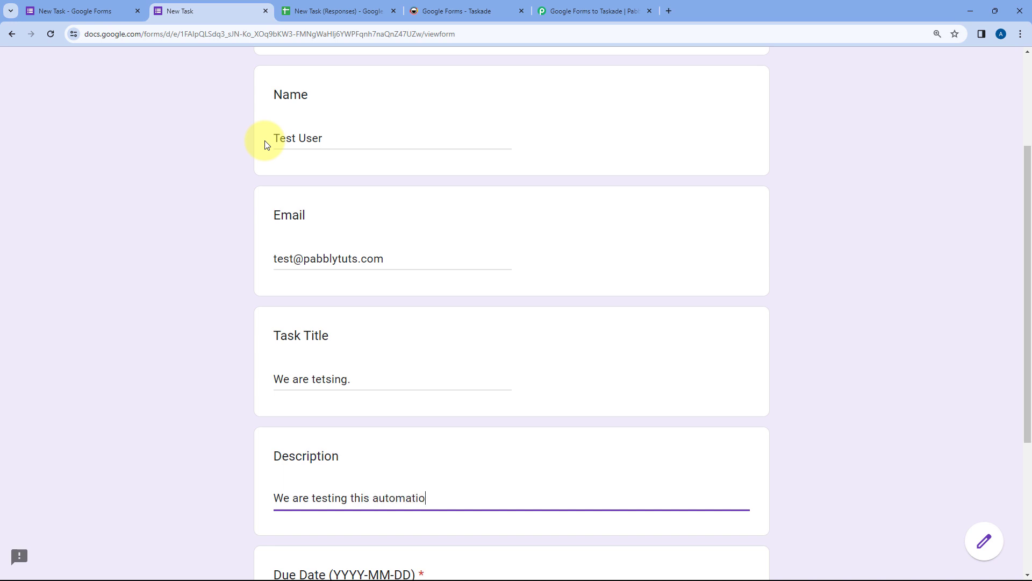
text(n in real-time.)
scroll(265, 143, down, 3)
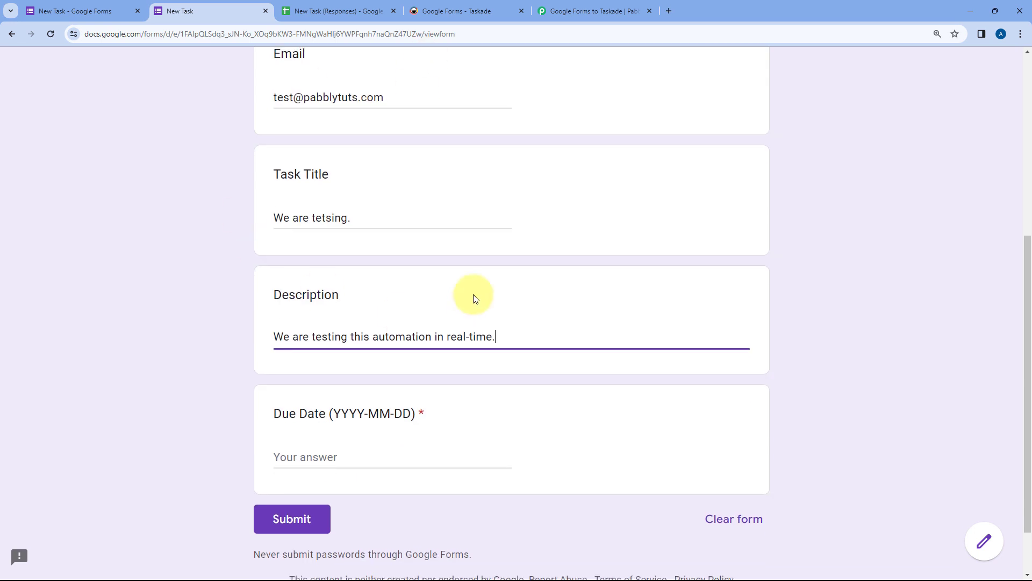
click(298, 452)
text(3)
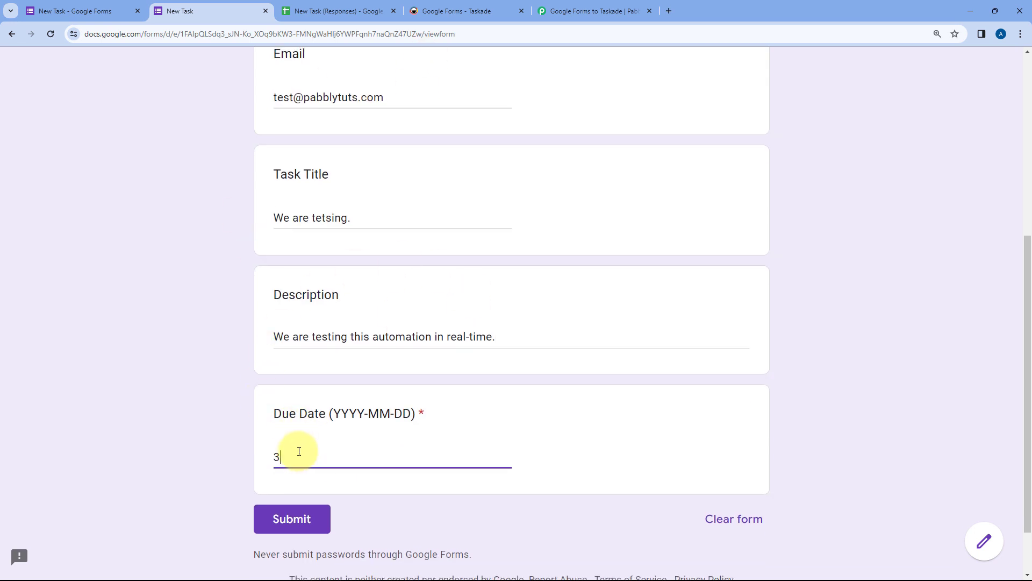
key(BackSpace)
text(2023-12-31)
click(299, 517)
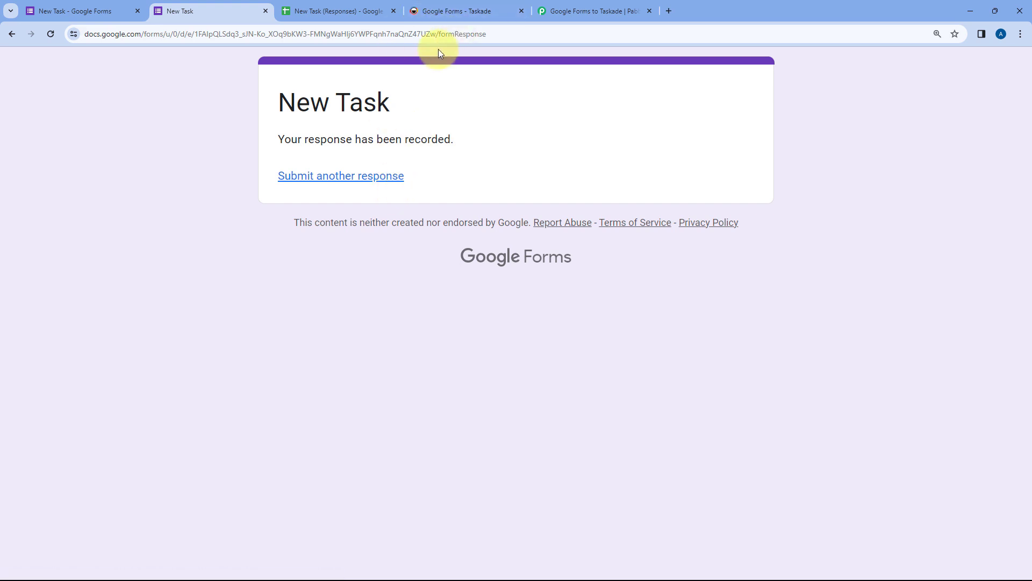
Step: Confirm the new 'We are tetsing.' task lines appear atop Taskade's Google Forms project
click(469, 10)
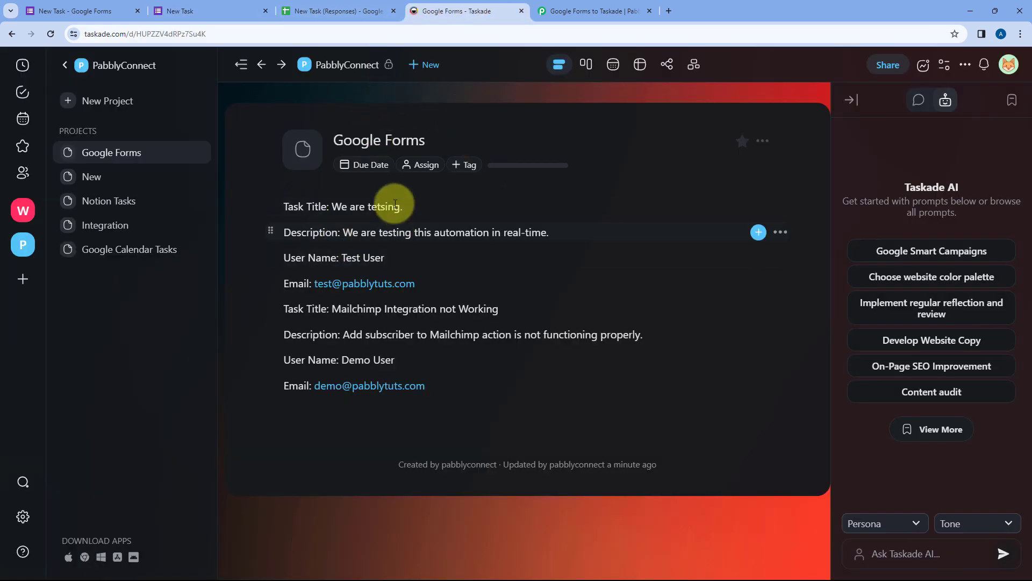
click(269, 207)
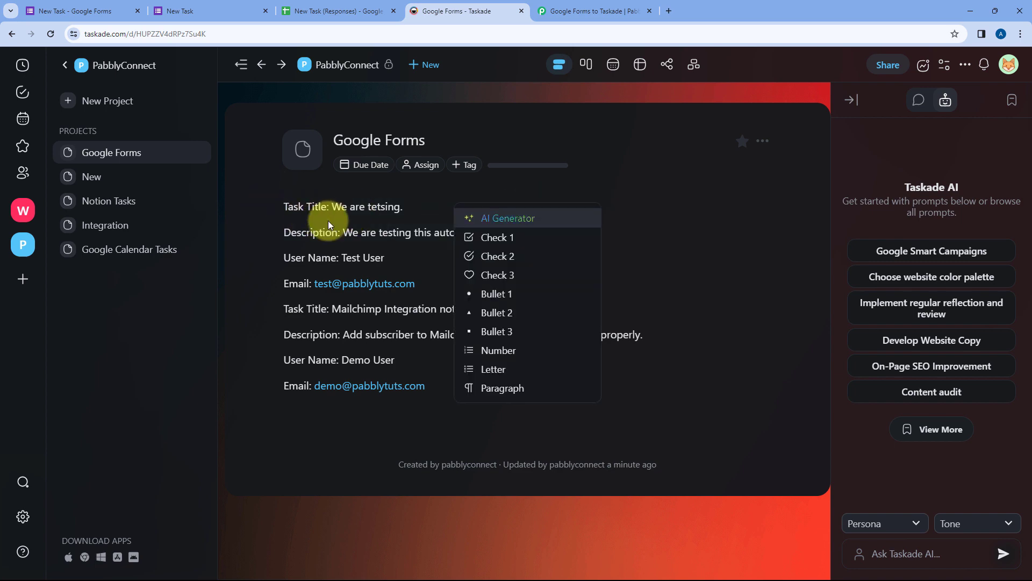
click(269, 229)
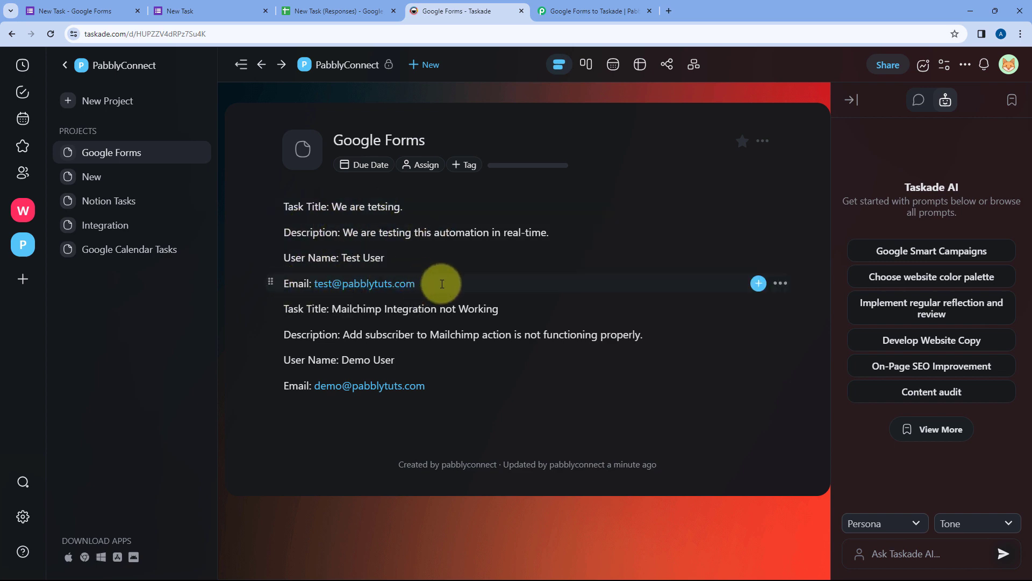
click(556, 14)
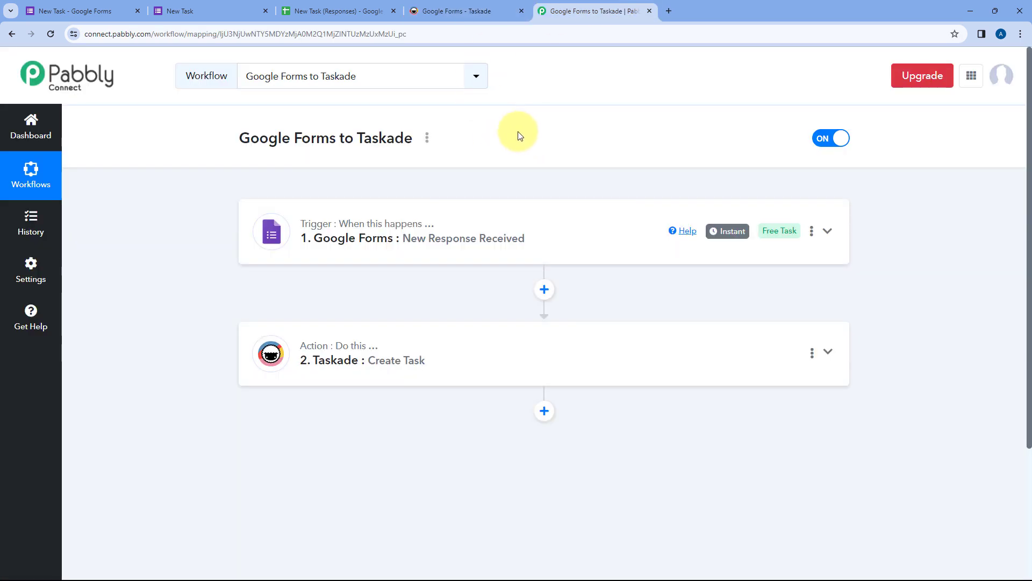